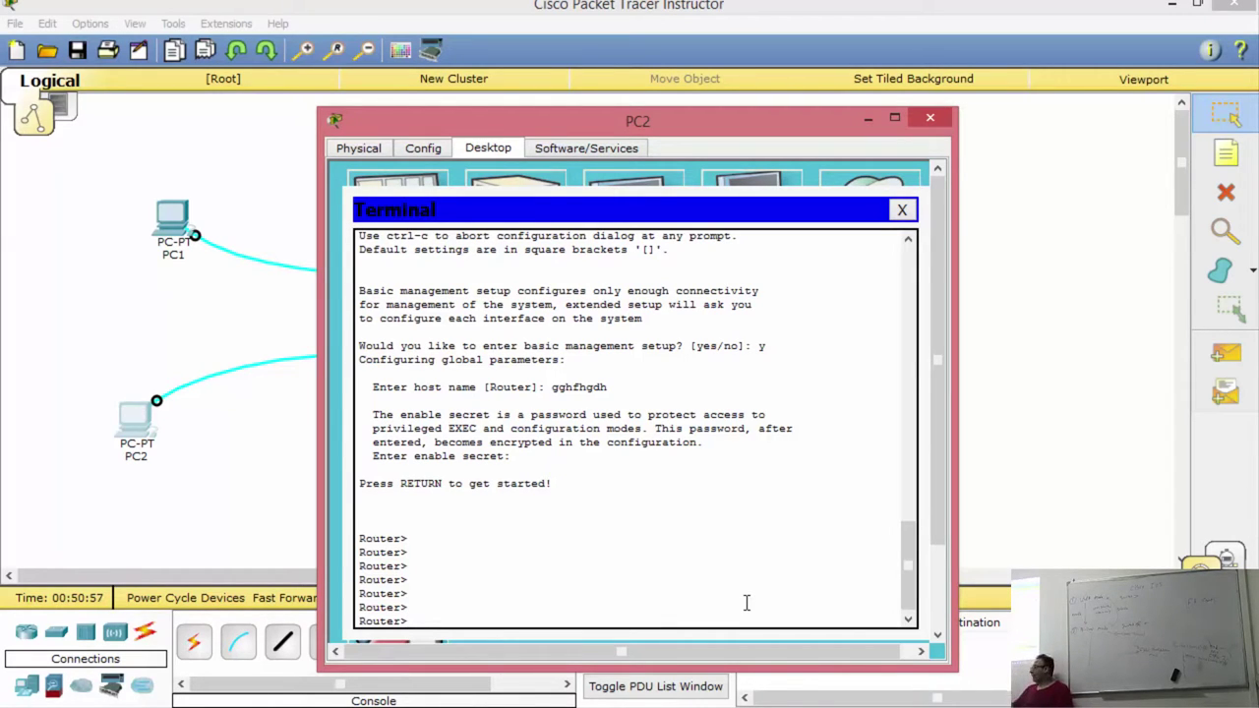
# Step: Enter a few blank lines at the Router> prompt in PC2's terminal and close the PC2 window
pyautogui.press('Return')
pyautogui.press('Return')
pyautogui.press('Return')
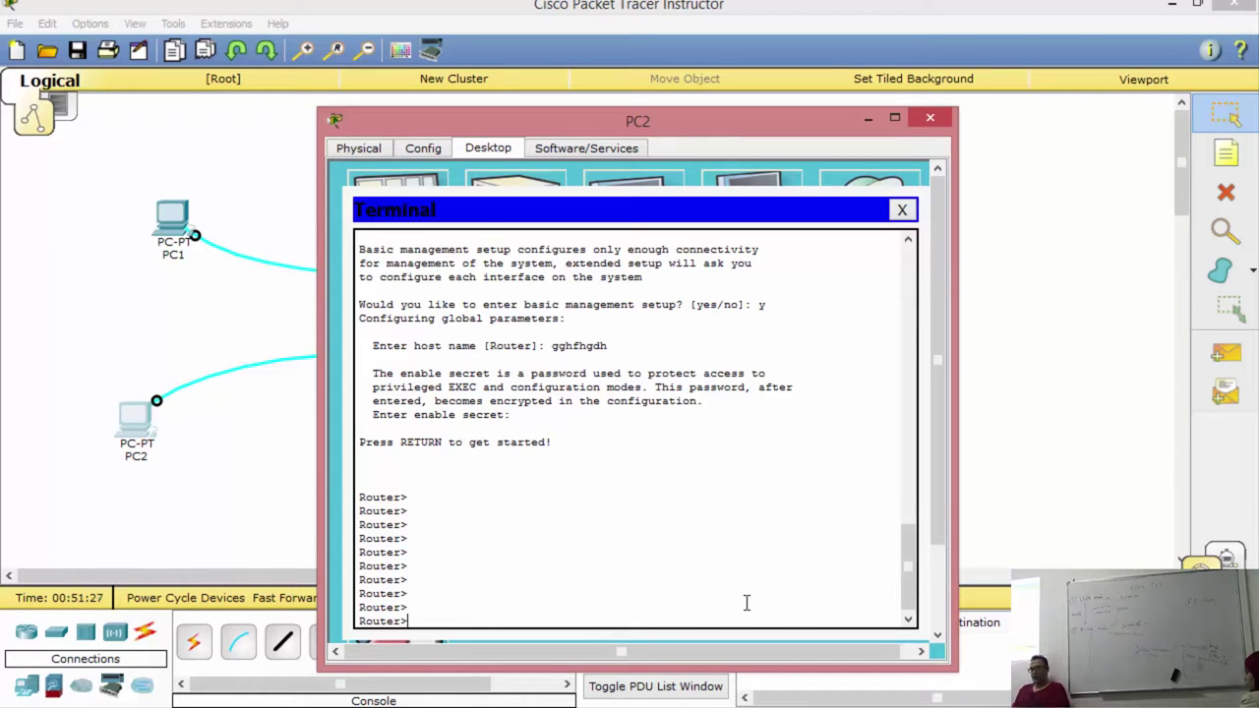
pyautogui.click(930, 118)
# Step: Switch to the browser course and advance to page 2.1.4.6, Packet Tracer - Navigating the IOS
pyautogui.hotkey('alt', 'Tab')
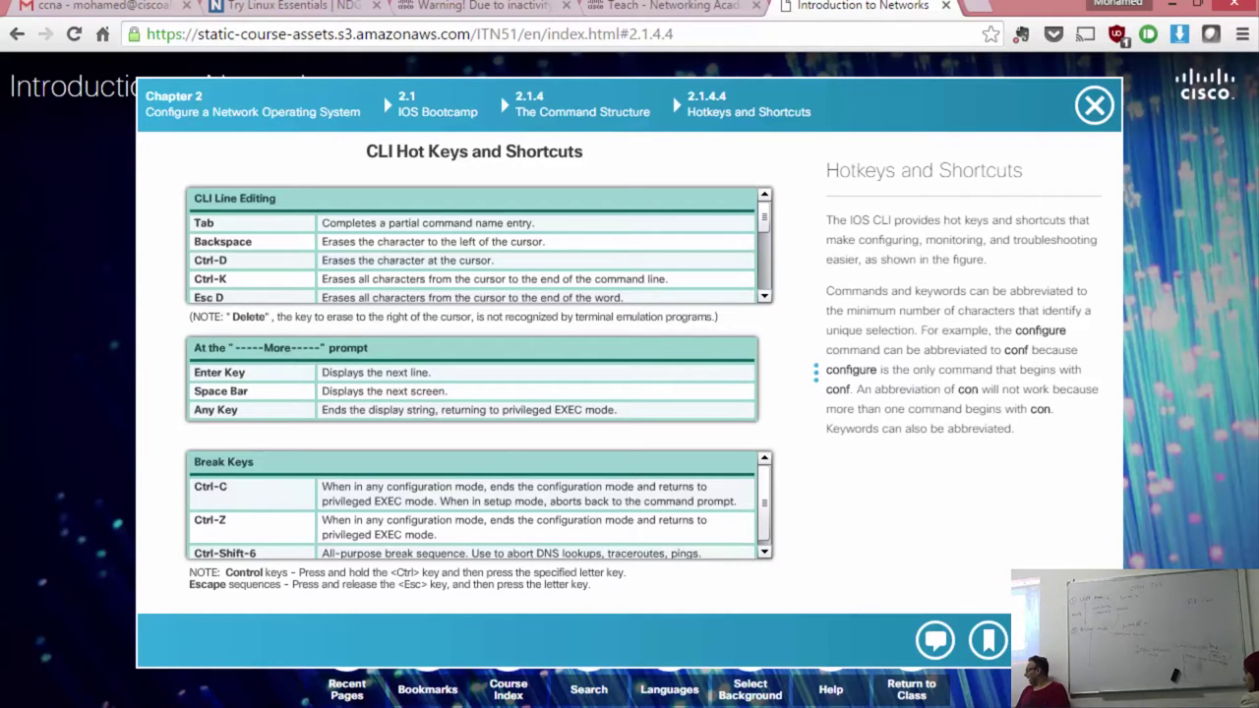
pyautogui.press('Right')
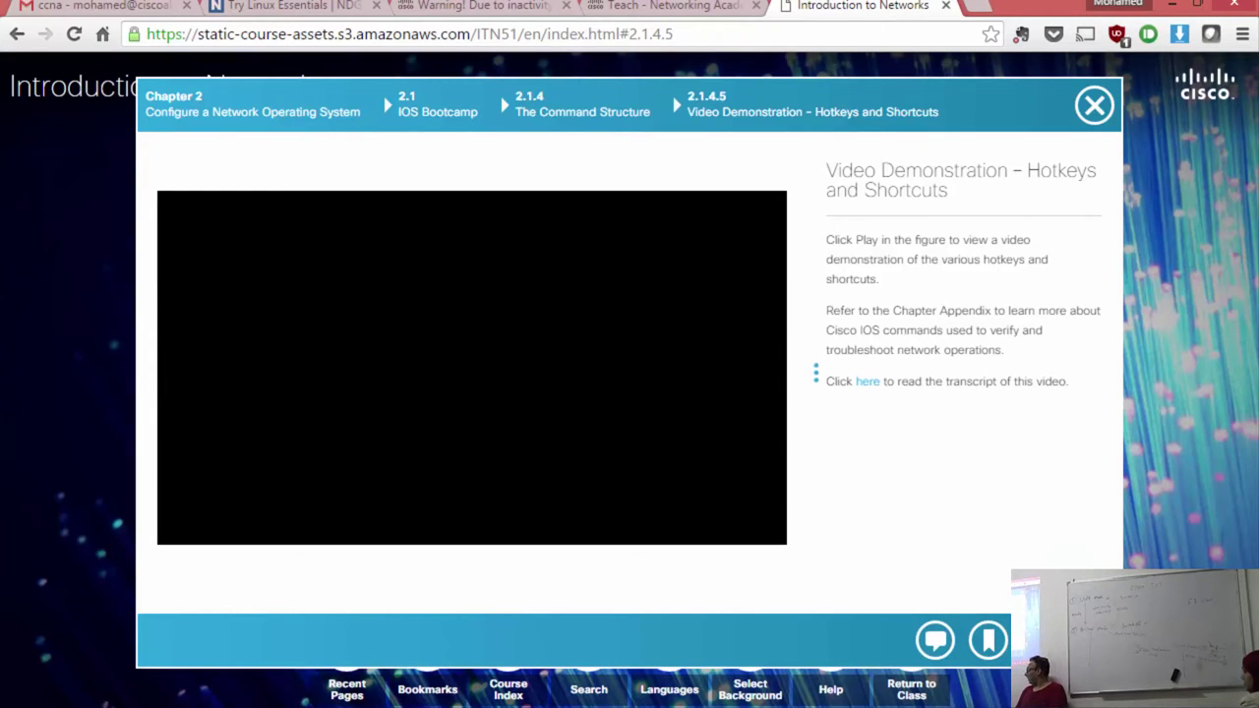
pyautogui.press('Right')
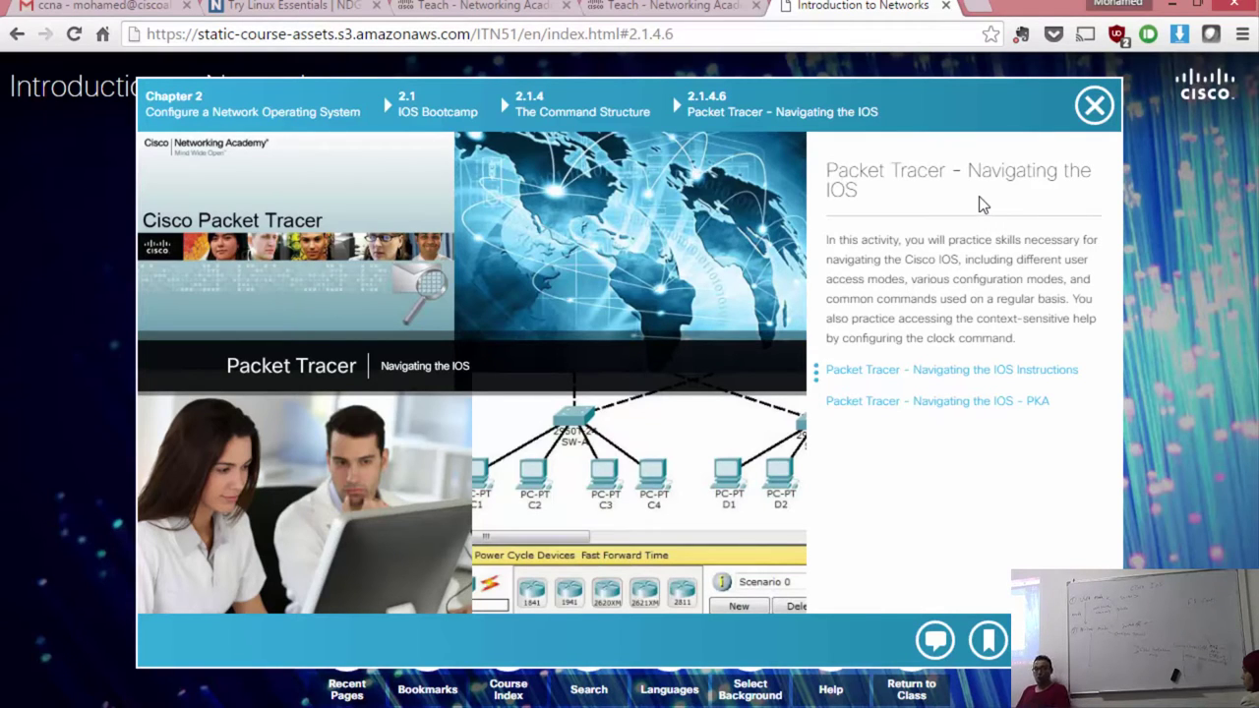
pyautogui.moveTo(969, 171); pyautogui.dragTo(1005, 202)
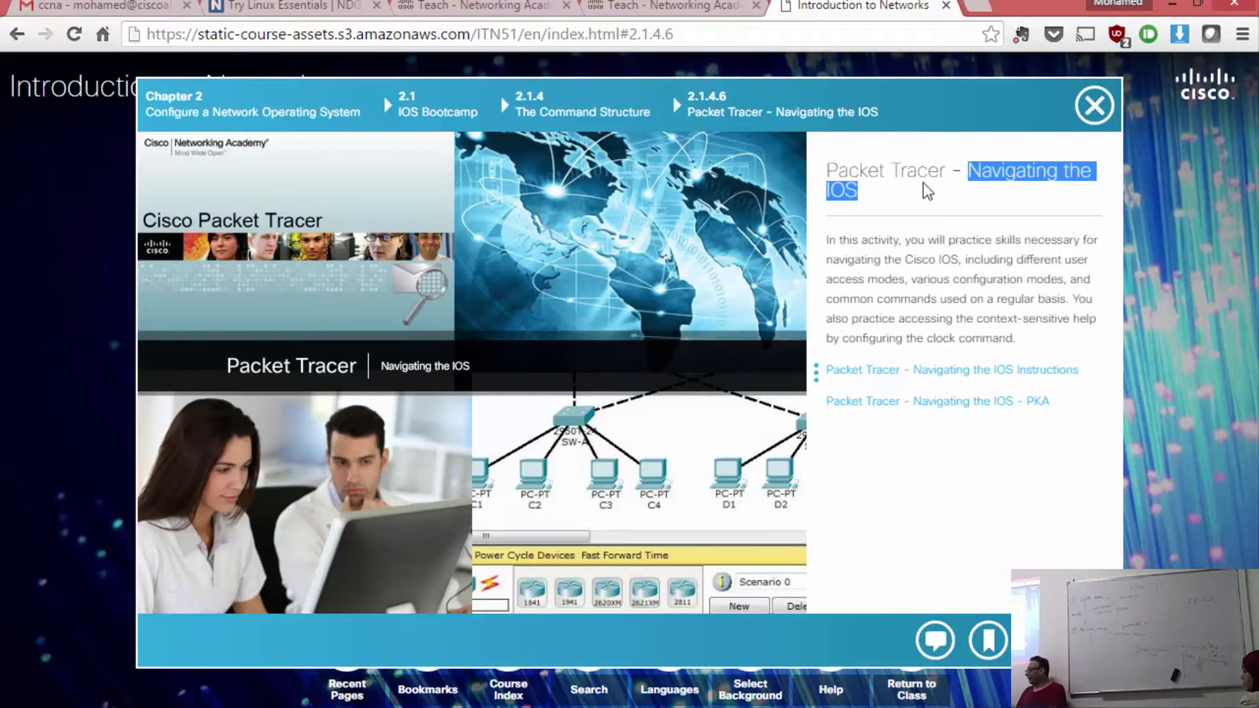
pyautogui.click(964, 315)
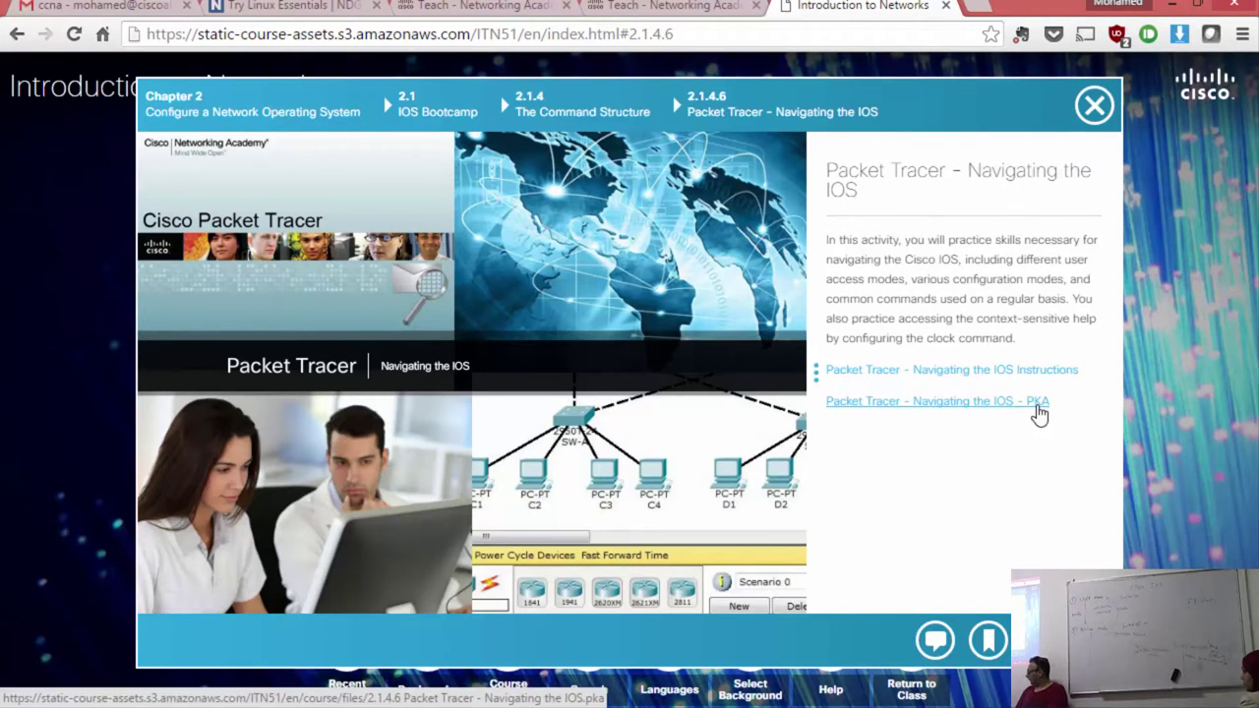
# Step: Download the Navigating the IOS PKA activity, open it in Packet Tracer and accept the default Guest user profile
pyautogui.click(1017, 411)
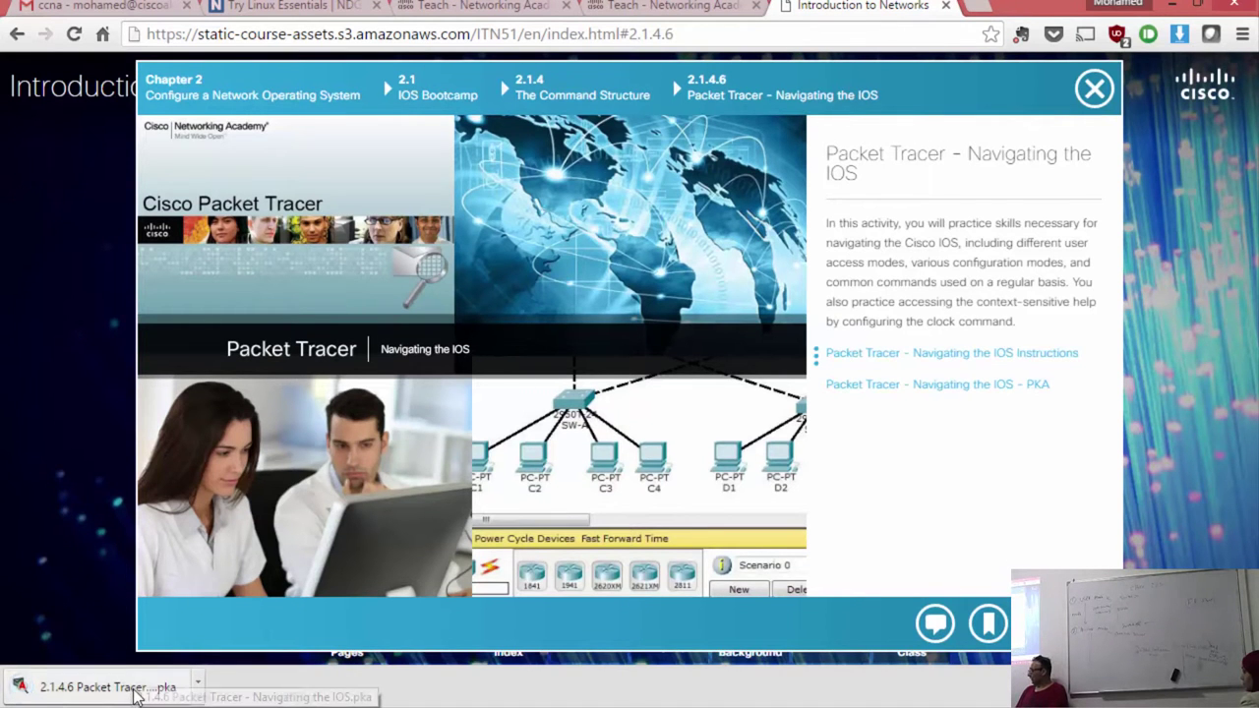
pyautogui.click(128, 688)
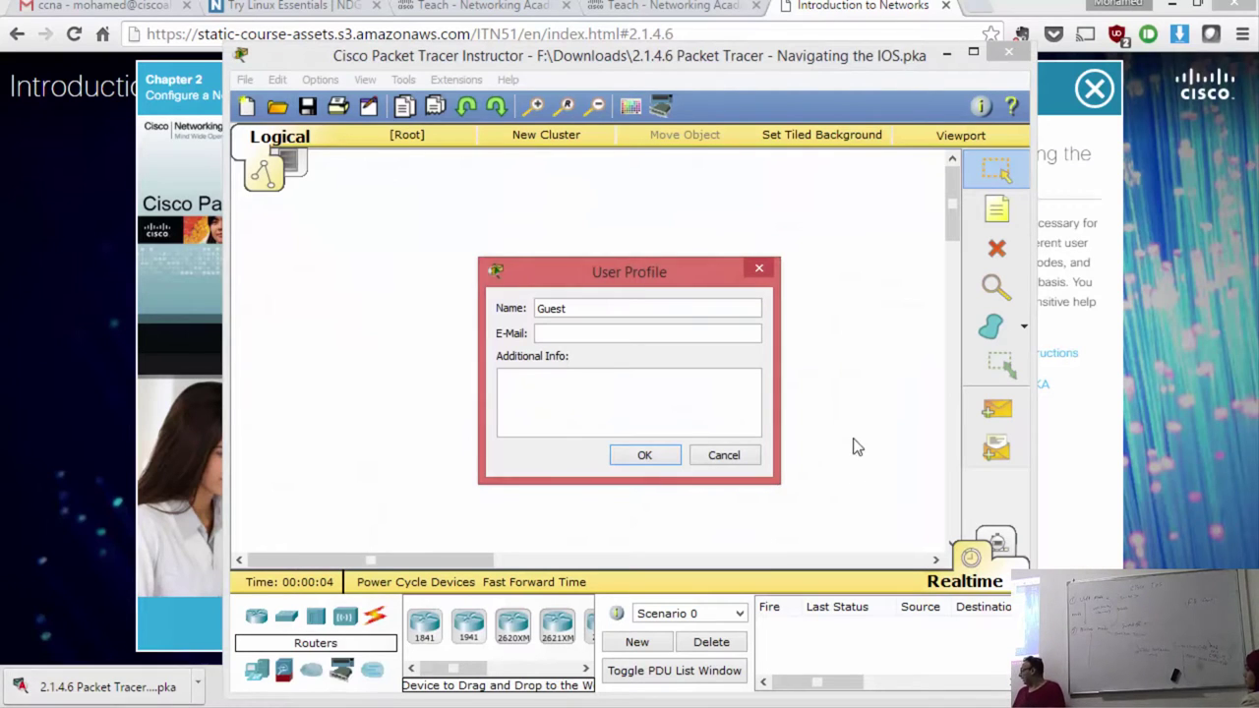
pyautogui.click(644, 456)
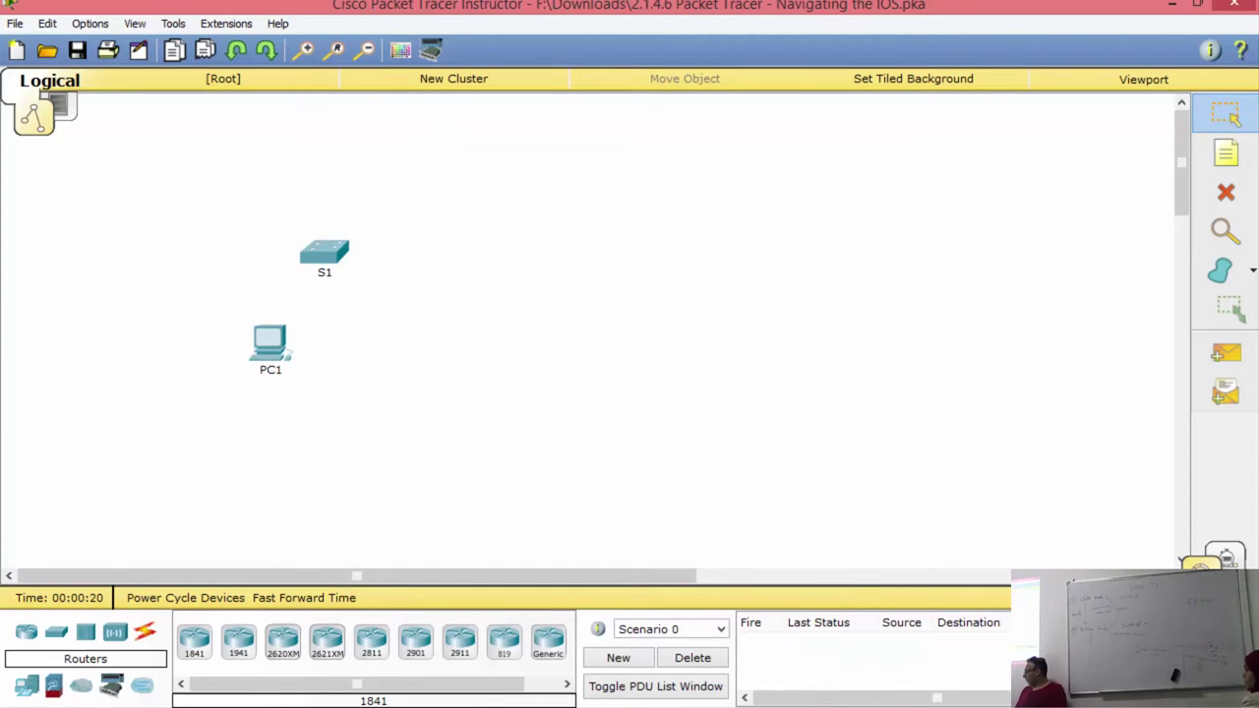
# Step: Close the other Packet Tracer window containing the Switch1 and Router0 topology
pyautogui.click(324, 596)
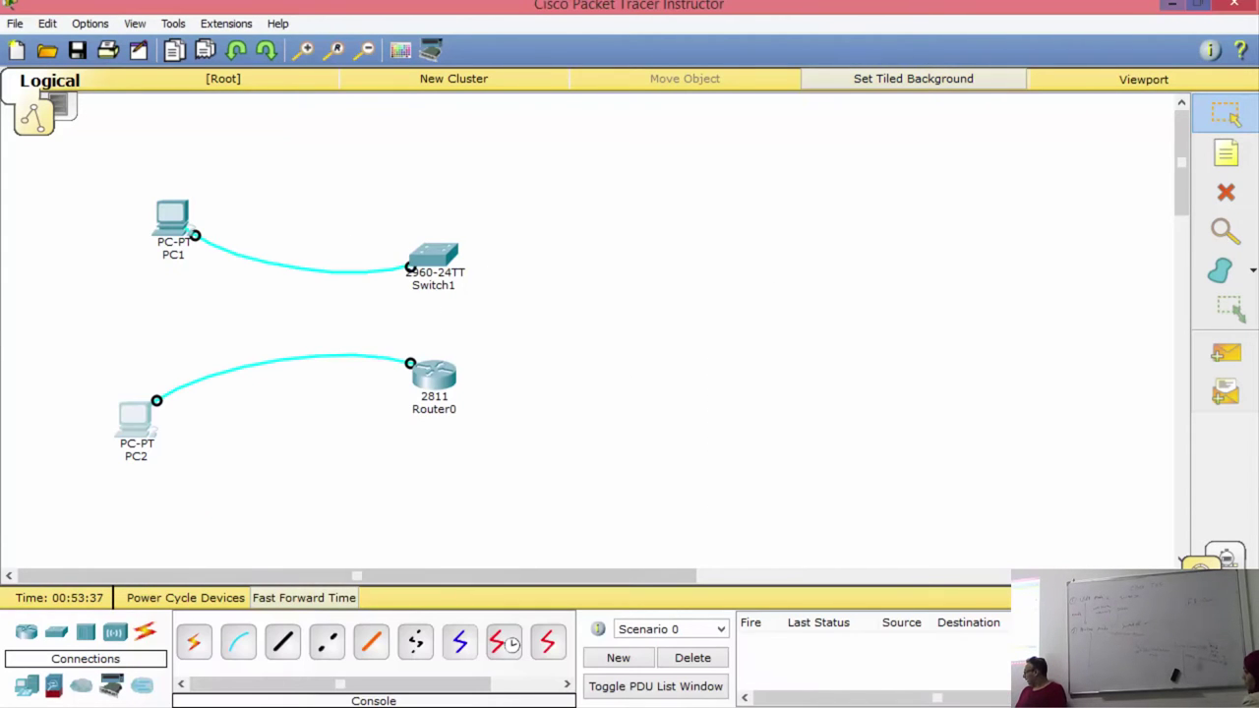
pyautogui.click(1233, 4)
pyautogui.click(698, 376)
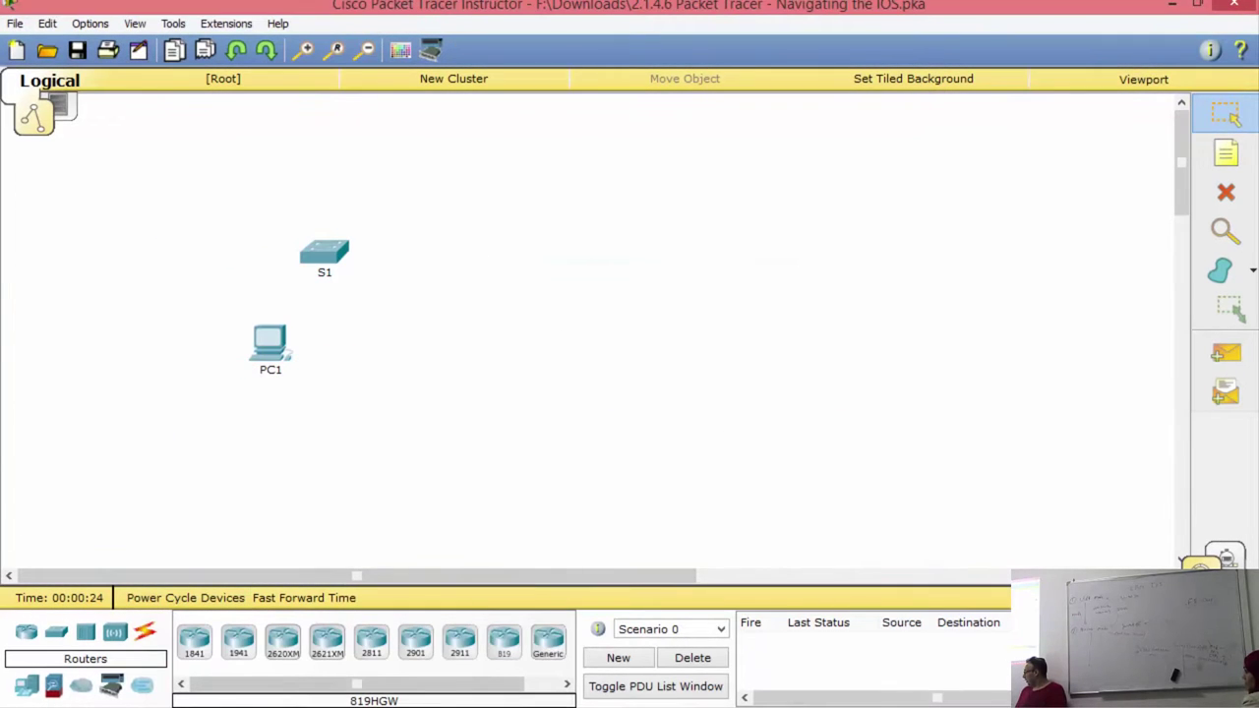
# Step: Bring up the PT Activity instructions for Navigating the IOS and maximize their window
pyautogui.moveTo(627, 630)
pyautogui.click(539, 553)
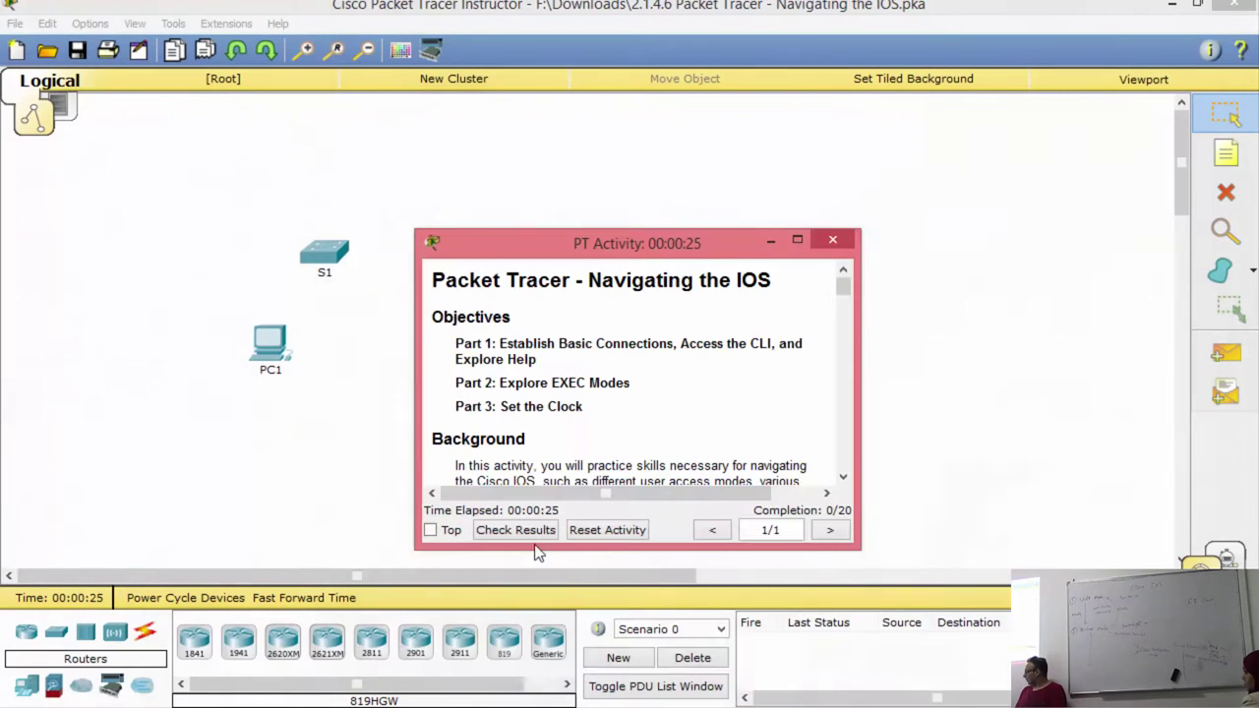
pyautogui.click(797, 240)
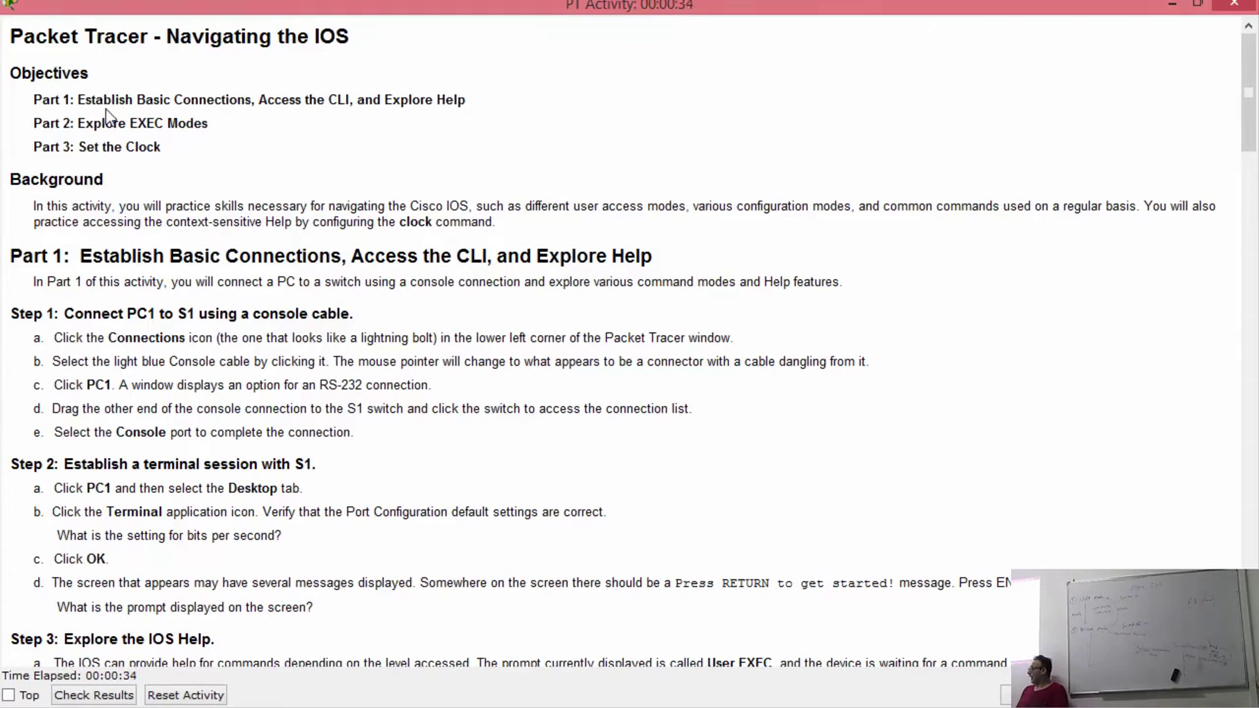
# Step: Review the three activity objectives and the Part 1, Step 1 instructions for the console cable connection
pyautogui.moveTo(77, 100); pyautogui.dragTo(476, 105)
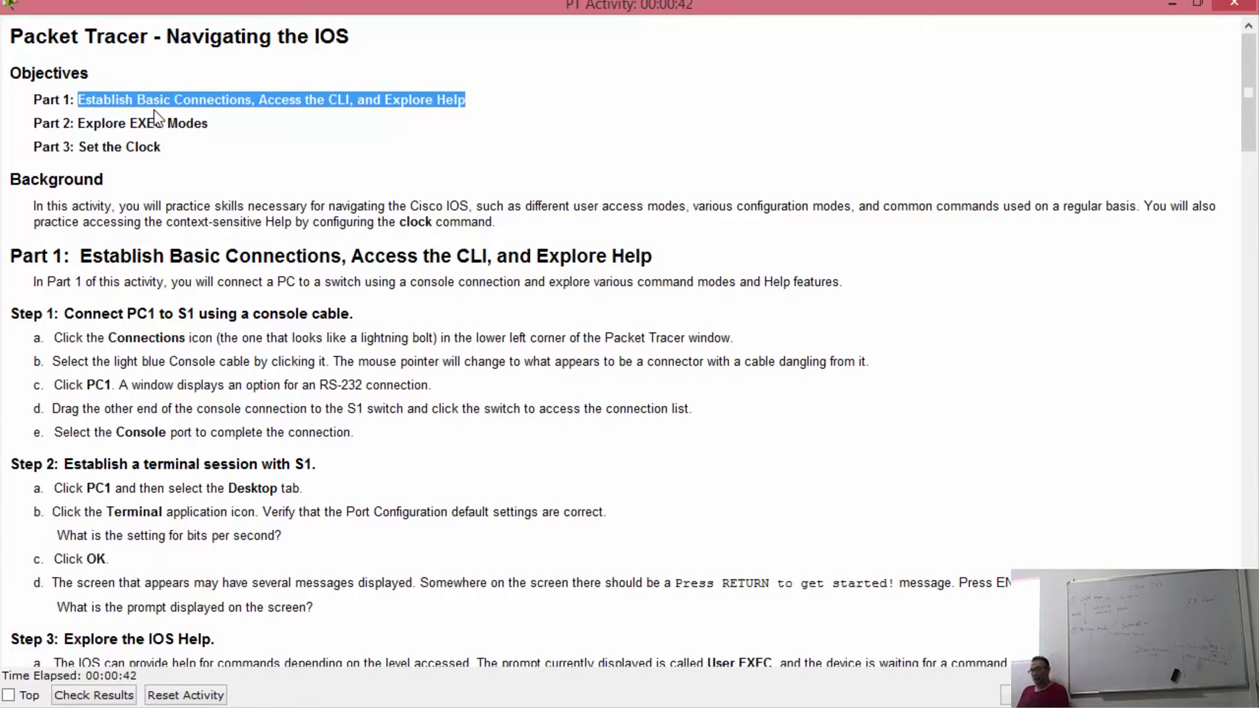
pyautogui.moveTo(258, 100); pyautogui.dragTo(472, 99)
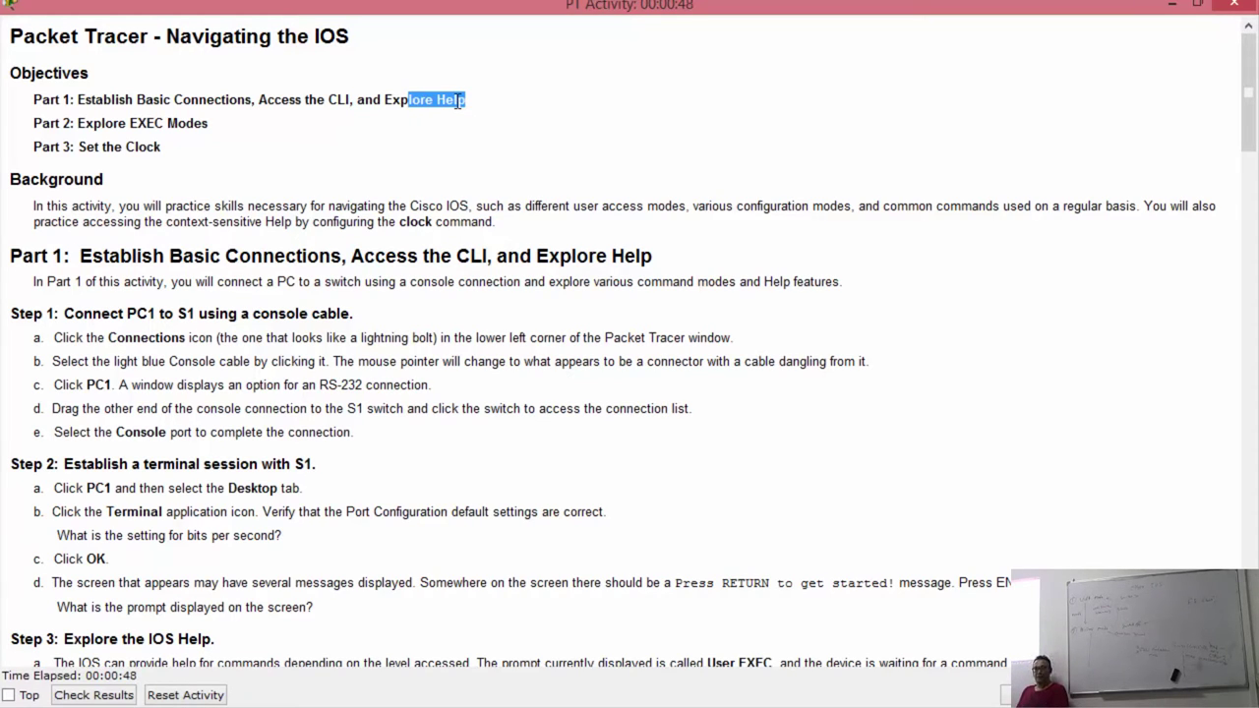
pyautogui.moveTo(213, 122); pyautogui.dragTo(83, 121)
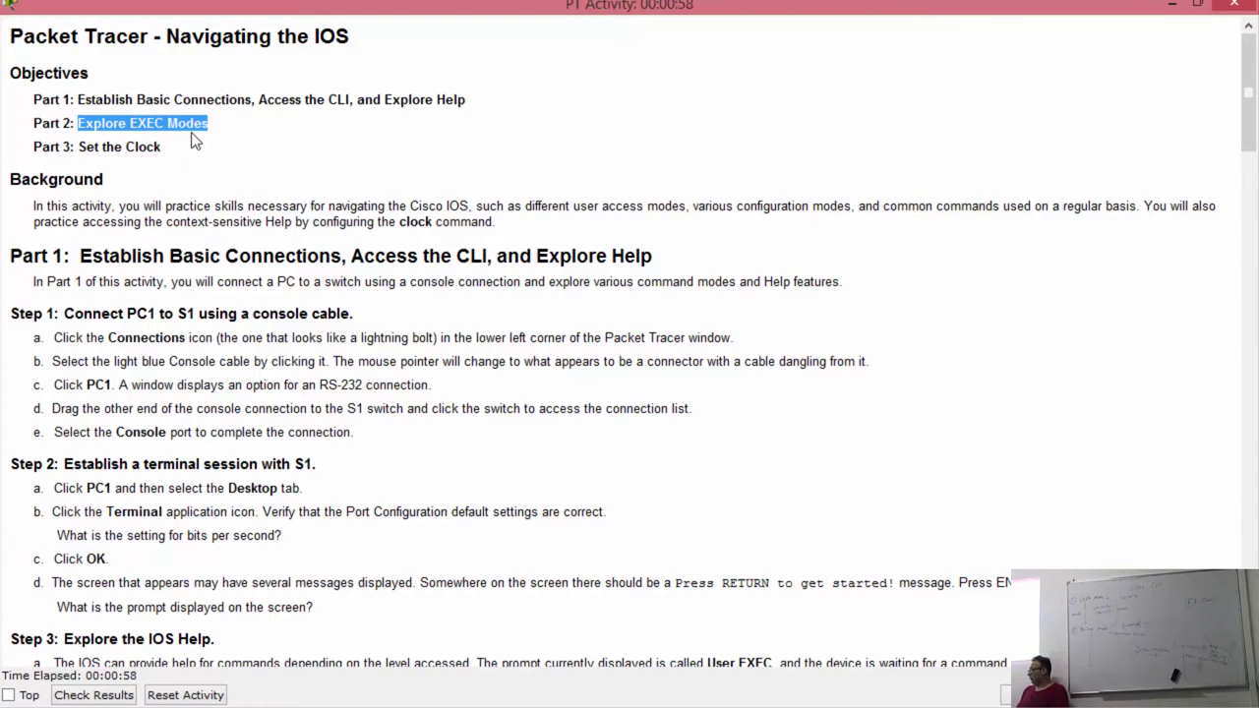
pyautogui.moveTo(162, 148); pyautogui.dragTo(80, 146)
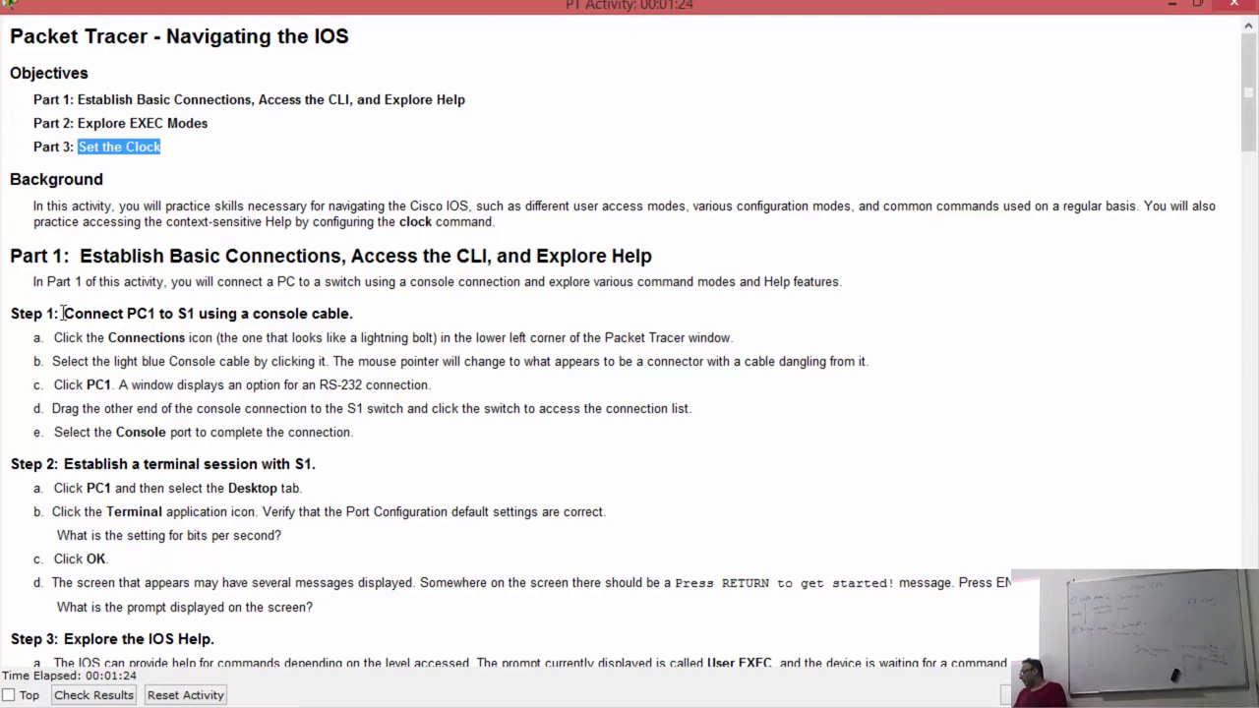
pyautogui.moveTo(63, 313); pyautogui.dragTo(365, 315)
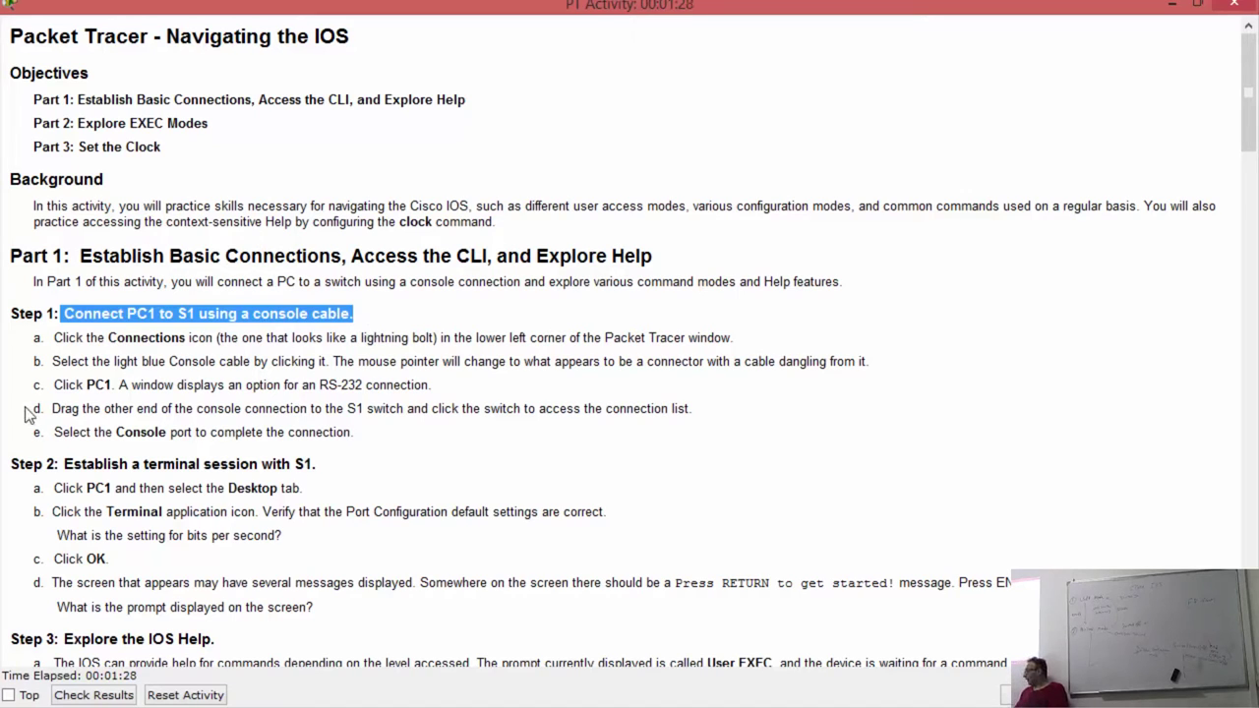
pyautogui.click(109, 342)
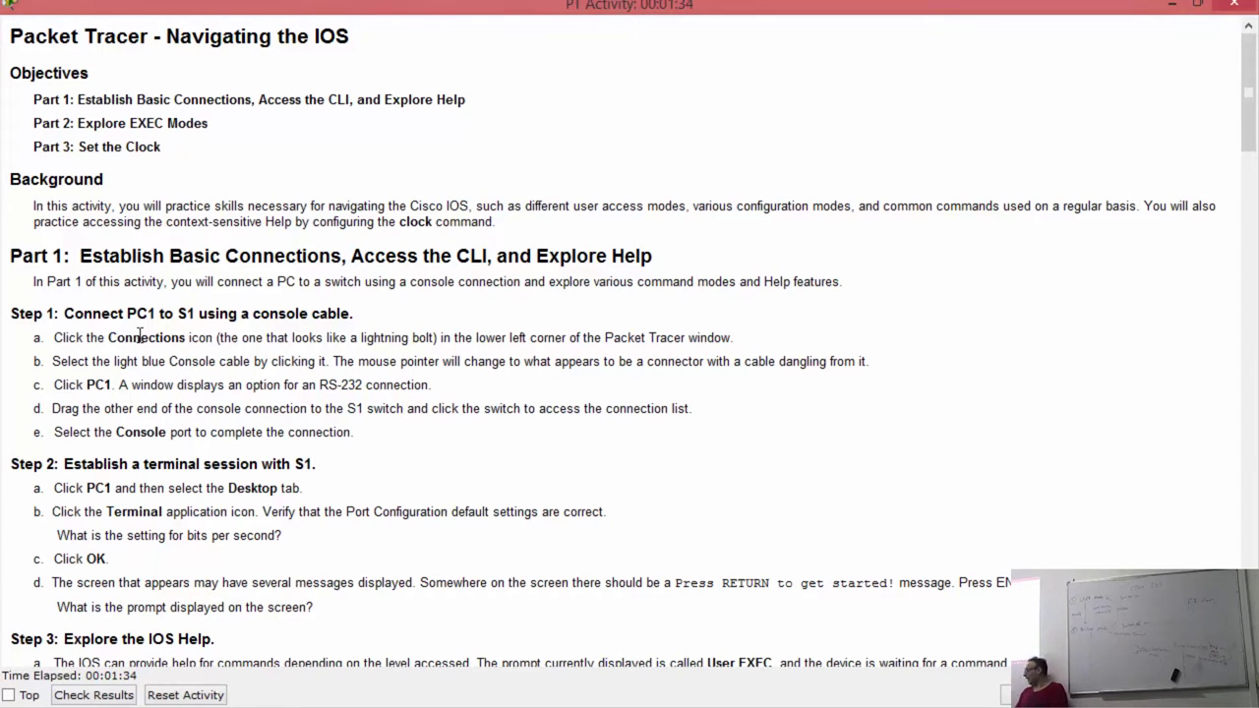
pyautogui.moveTo(135, 335); pyautogui.dragTo(258, 337)
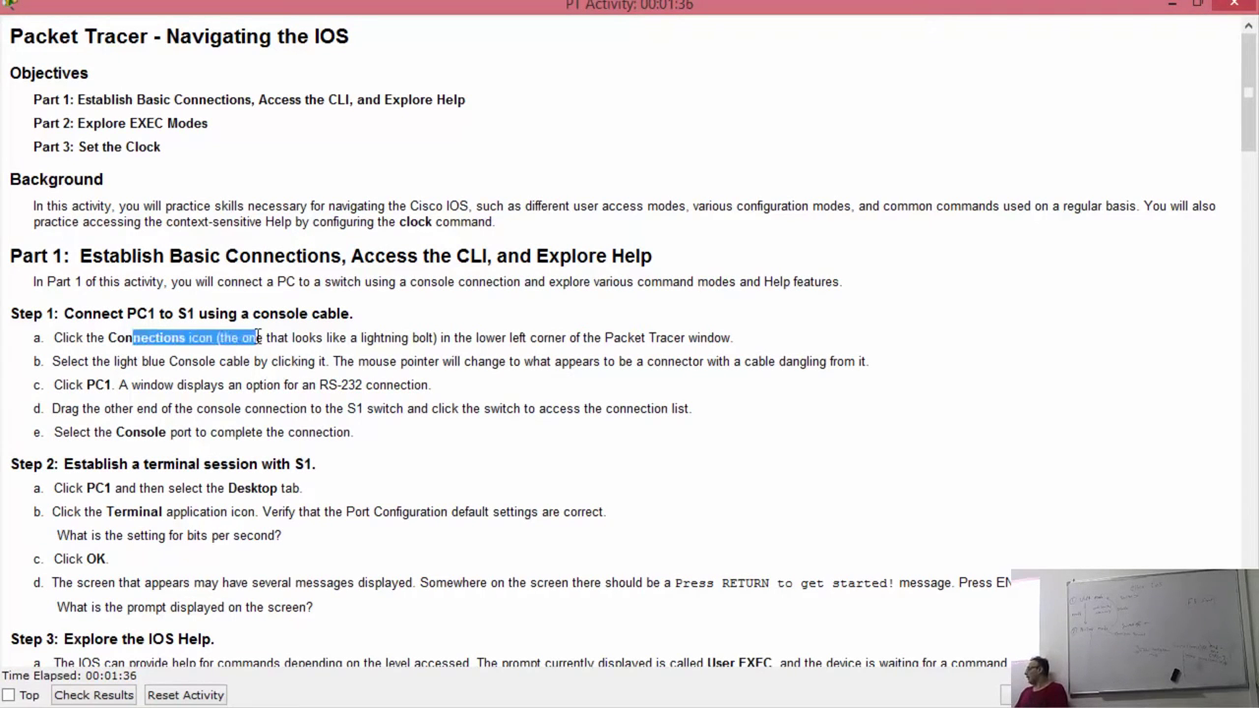
pyautogui.moveTo(350, 337); pyautogui.dragTo(433, 338)
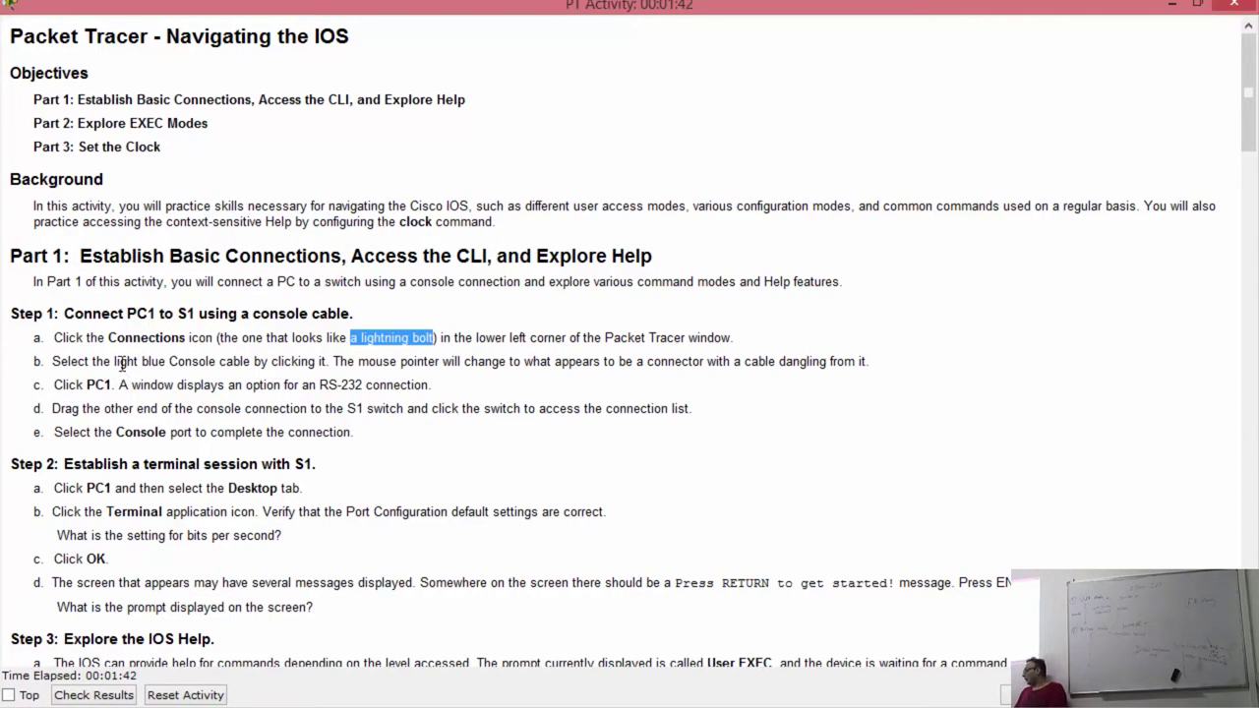
pyautogui.moveTo(114, 362); pyautogui.dragTo(237, 364)
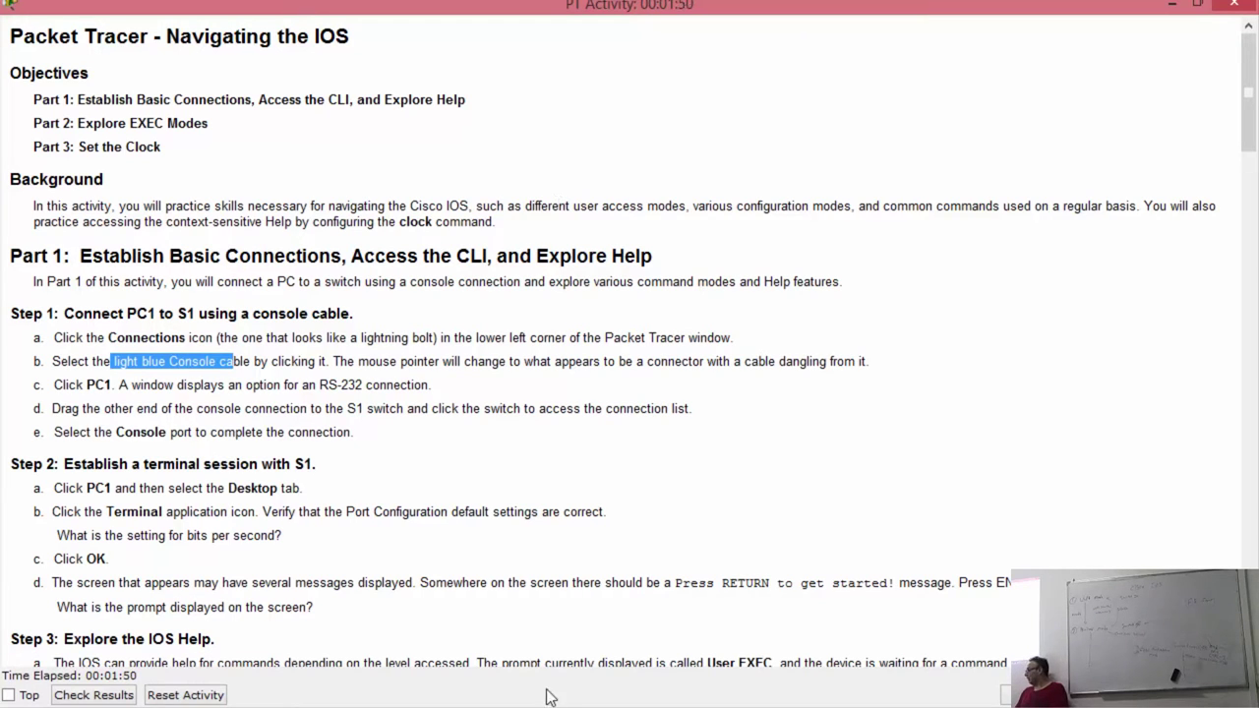
# Step: Connect PC1's RS 232 port to S1's Console port with a console cable
pyautogui.click(678, 635)
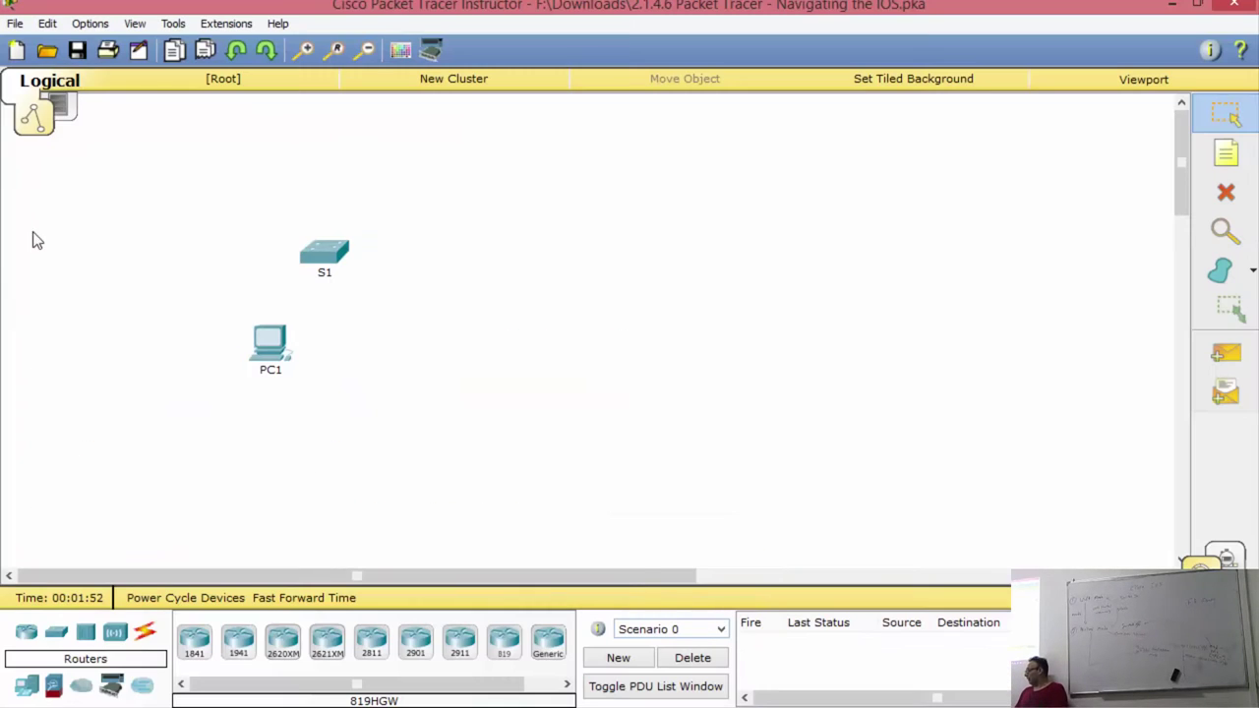
pyautogui.click(144, 639)
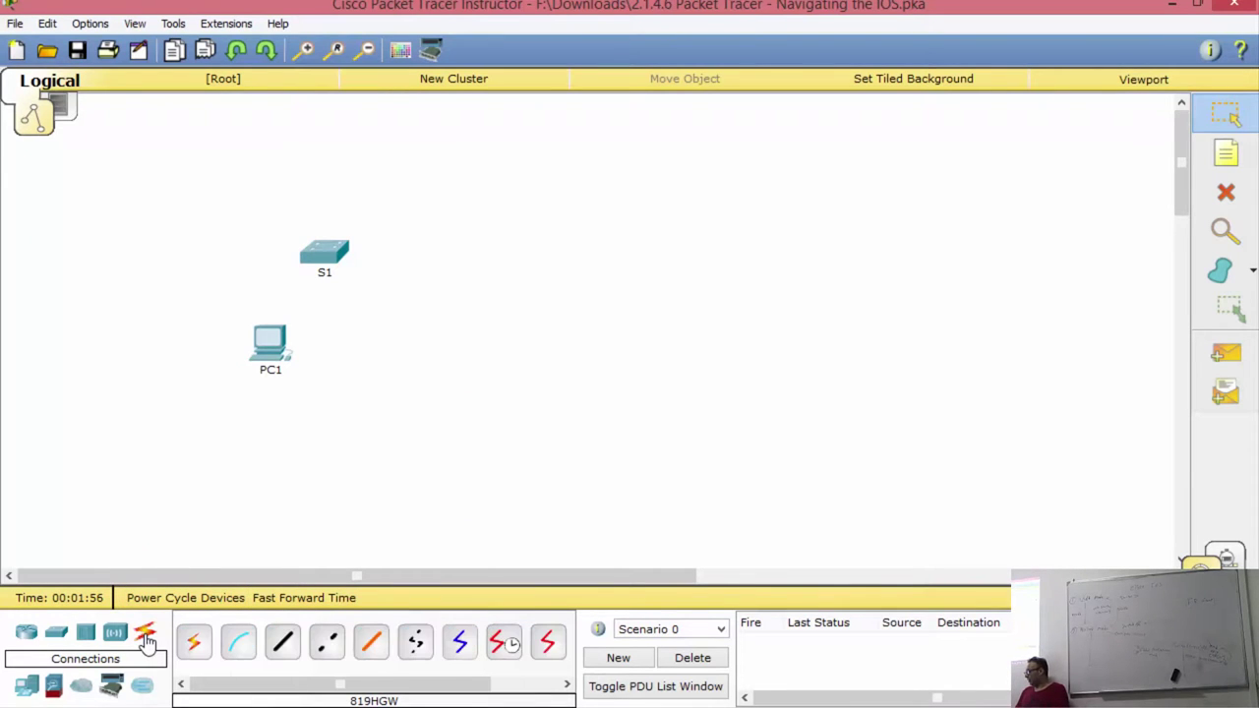
pyautogui.click(242, 655)
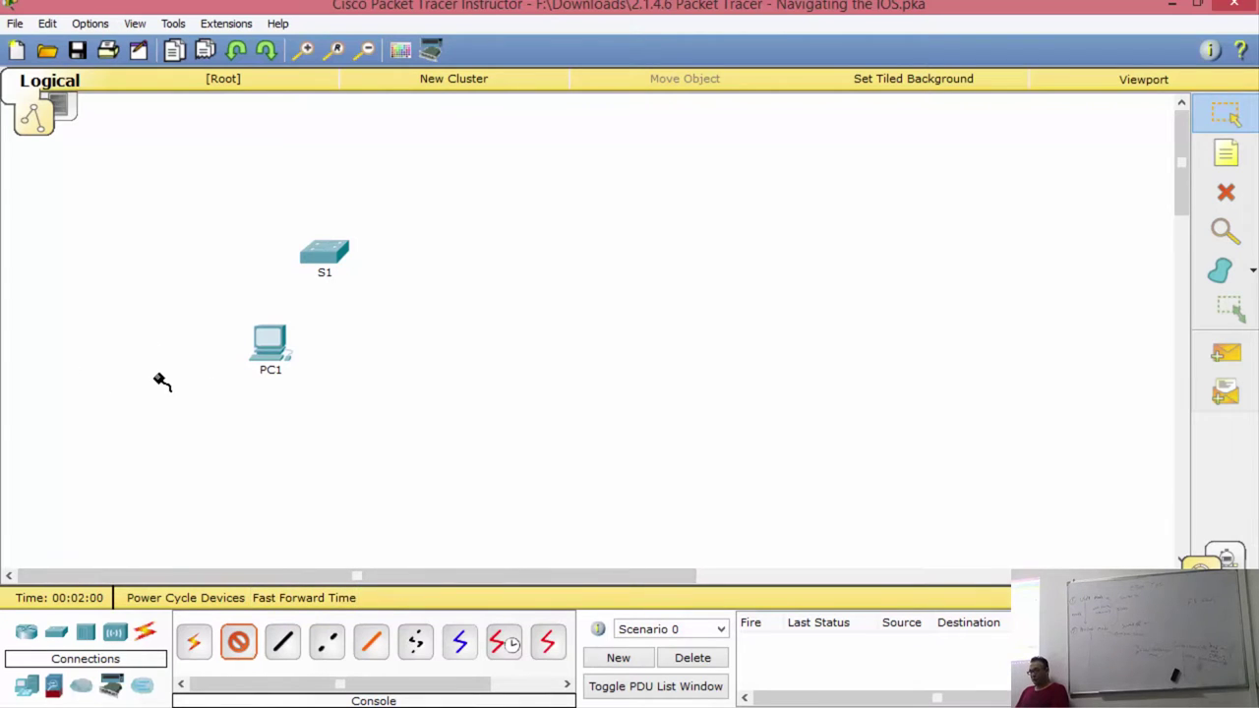
pyautogui.click(274, 346)
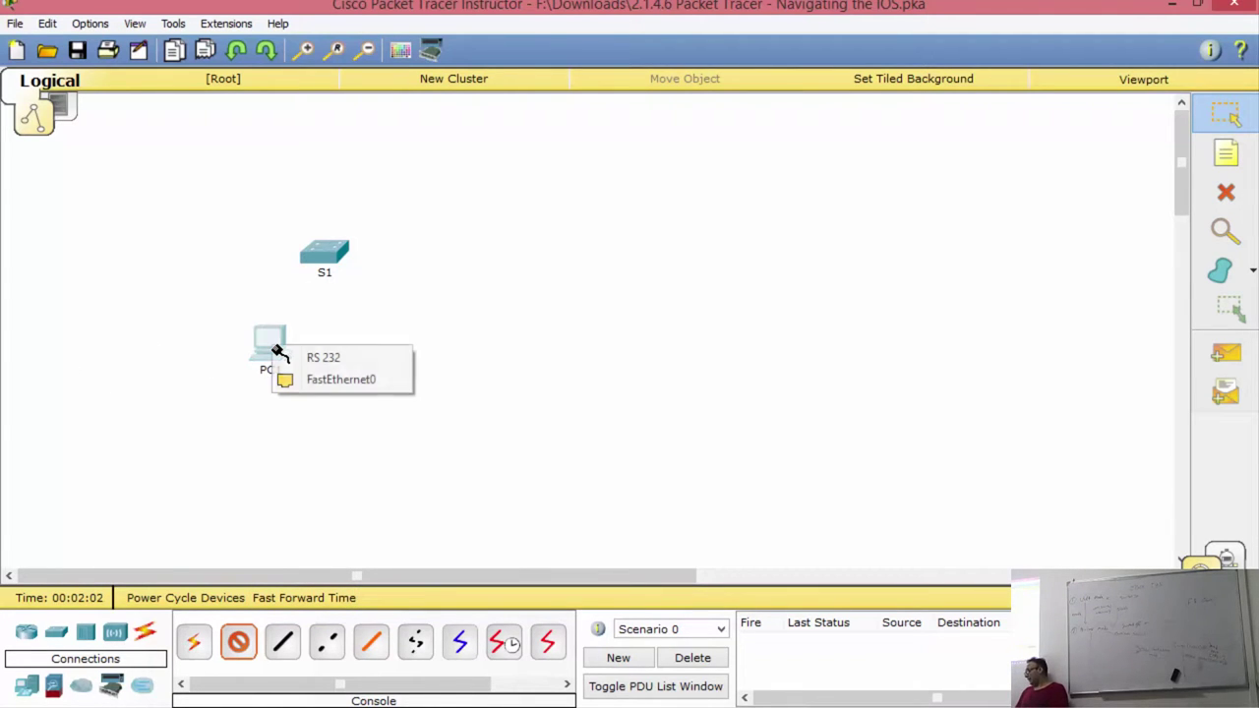
pyautogui.click(350, 359)
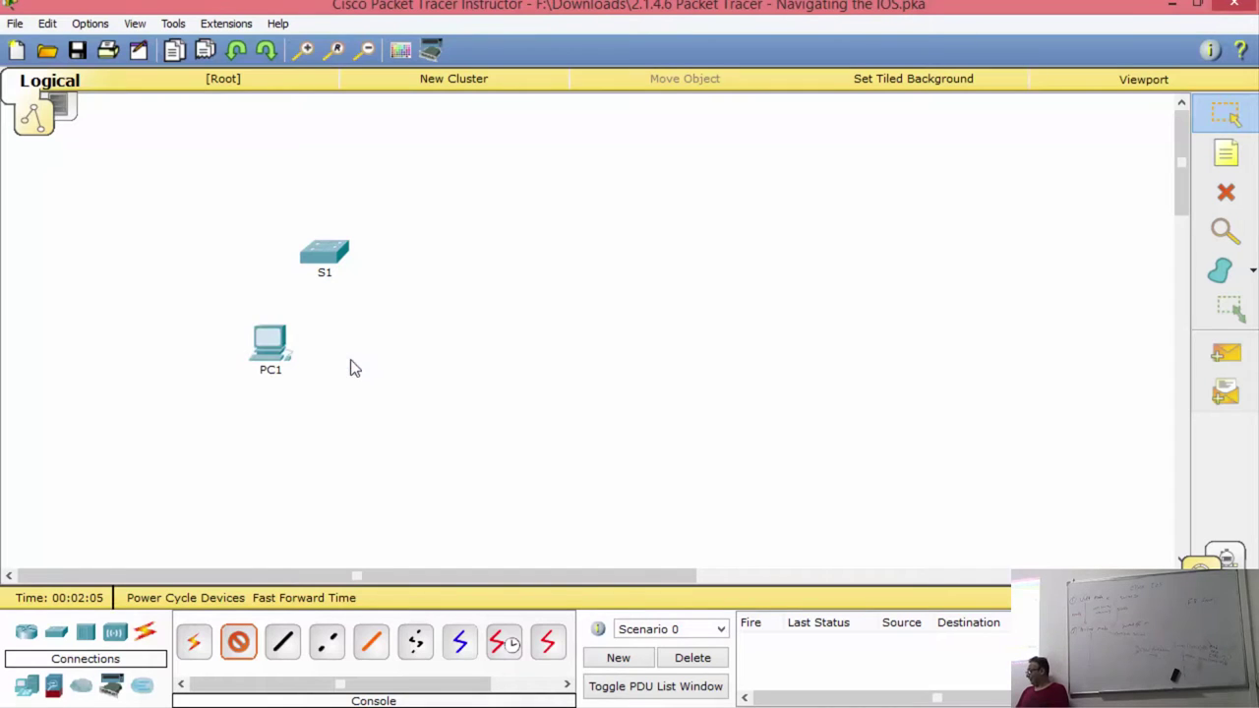
pyautogui.click(316, 257)
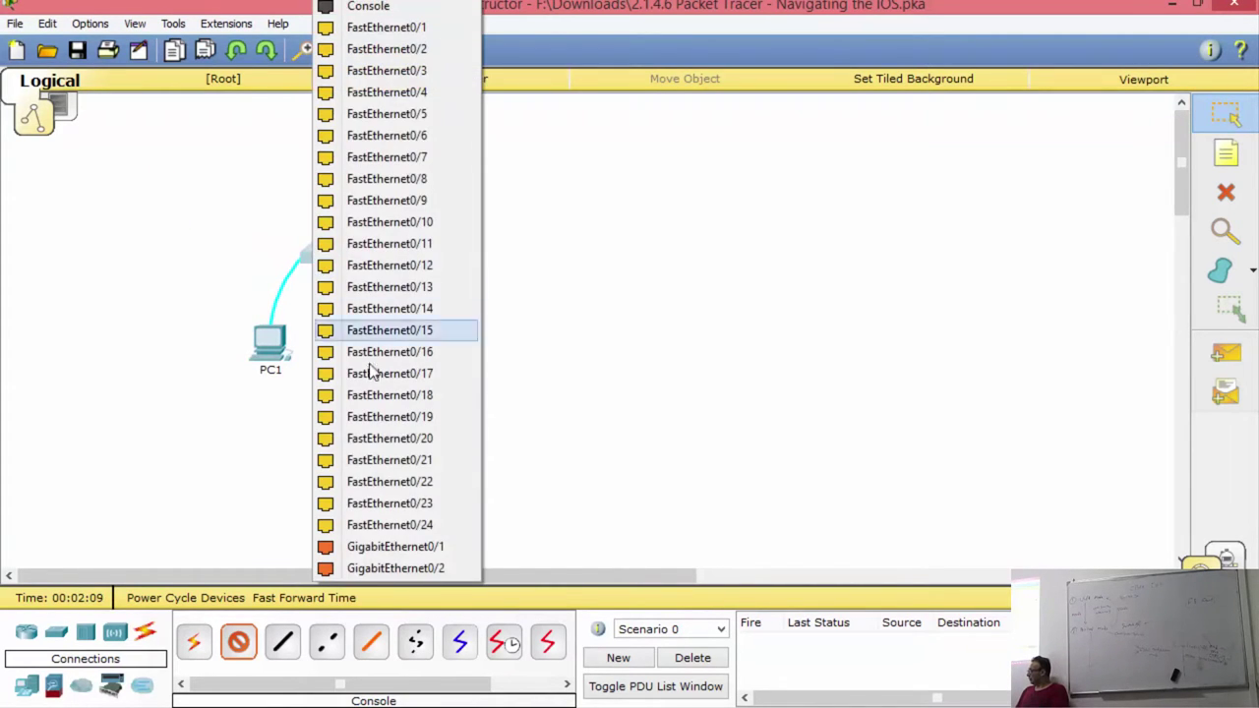
pyautogui.click(368, 8)
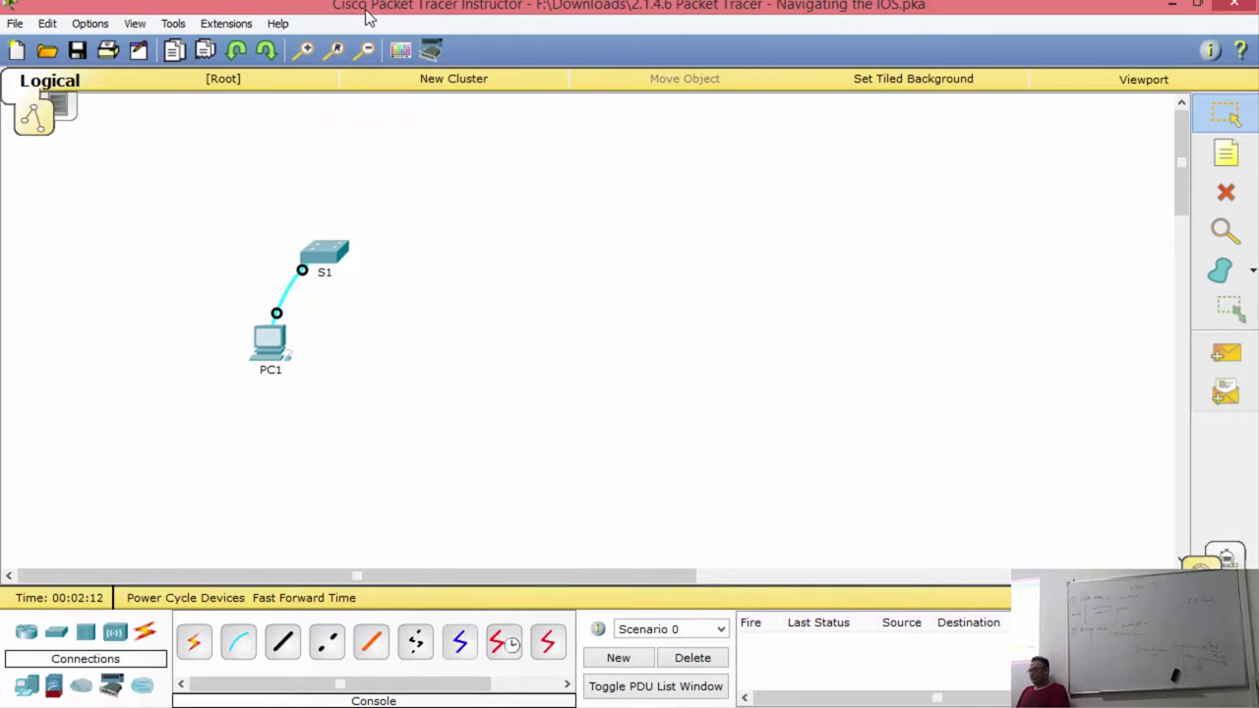
# Step: Return to the PT Activity instructions and read Step 2 on establishing a terminal session with S1
pyautogui.click(576, 707)
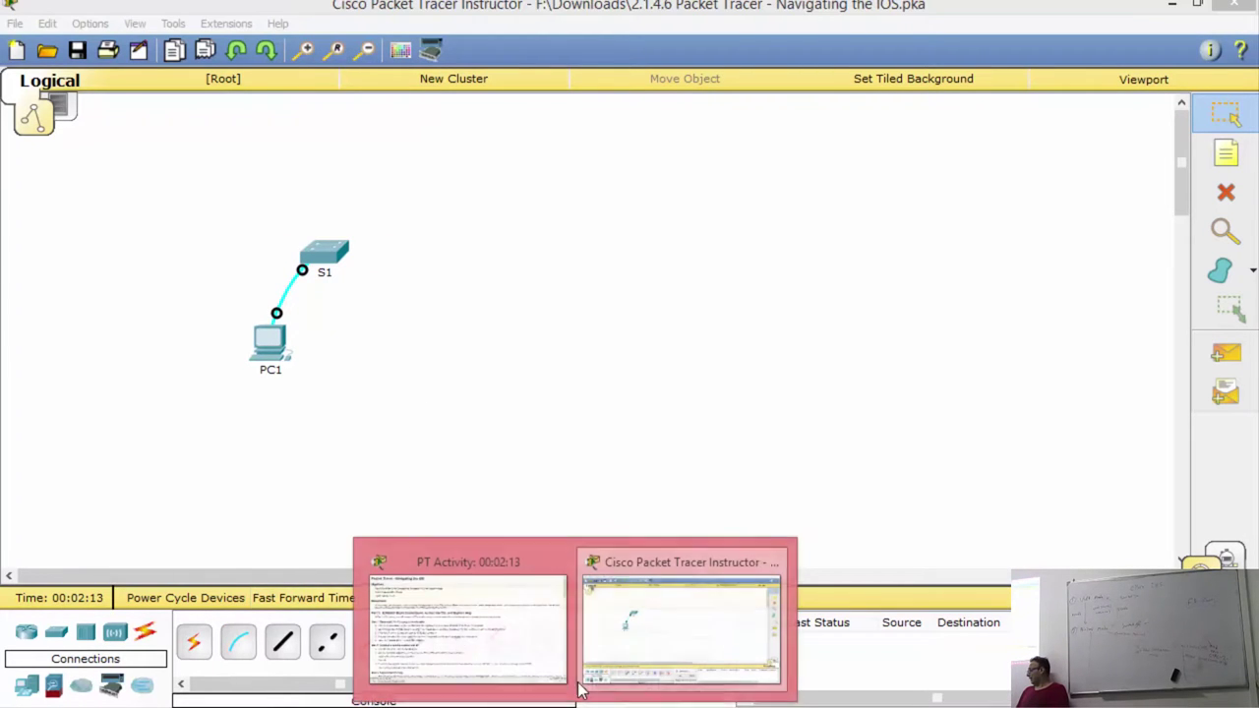
pyautogui.click(502, 647)
pyautogui.scroll(-2, 128, 409)
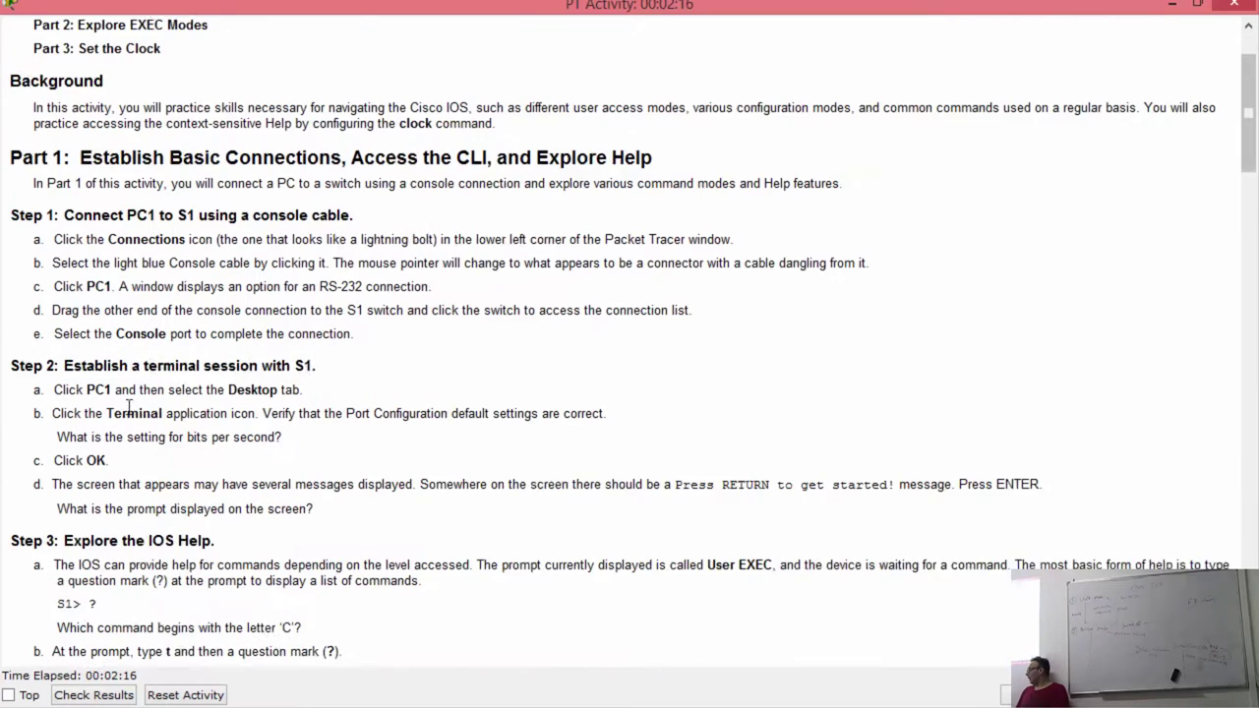
pyautogui.scroll(-2, 129, 409)
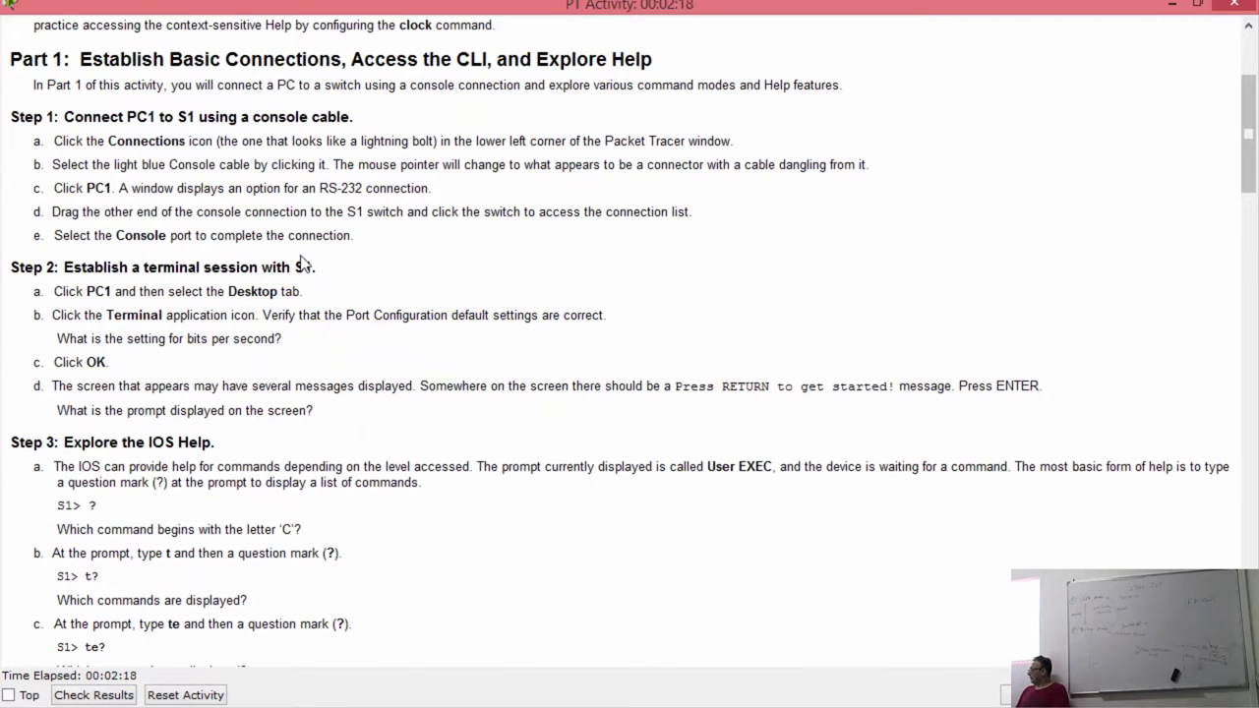
pyautogui.doubleClick(253, 292)
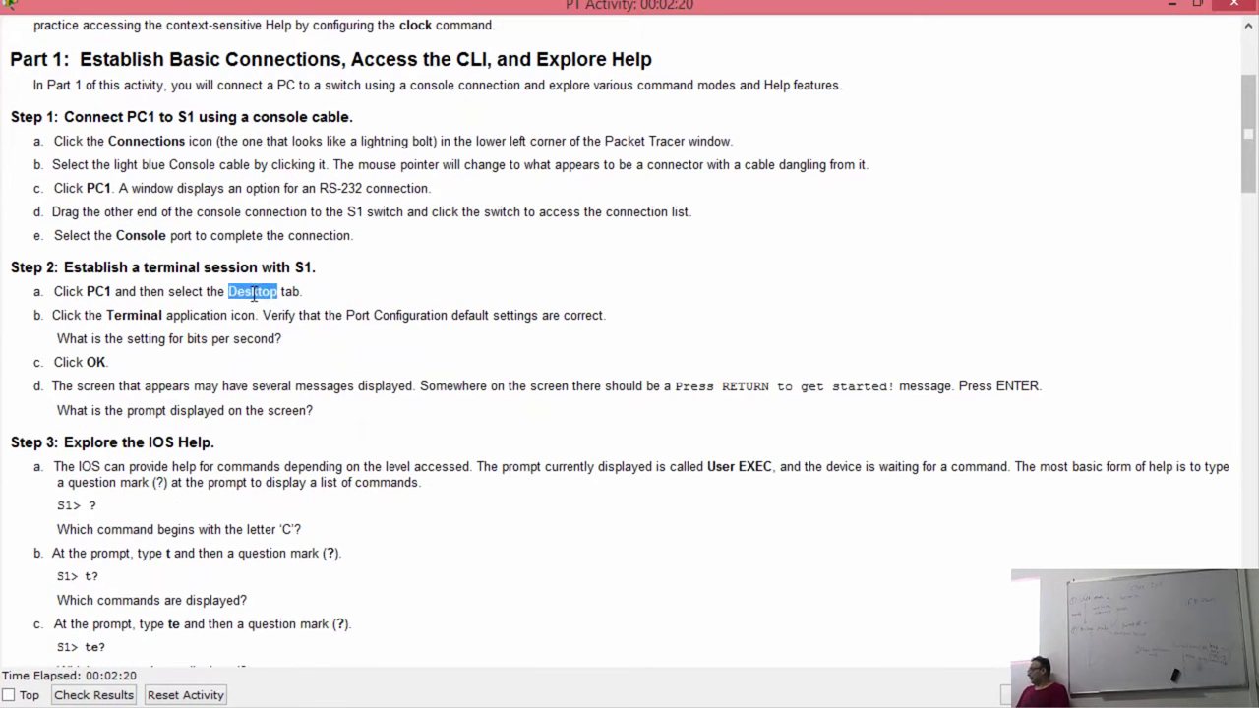
pyautogui.doubleClick(129, 315)
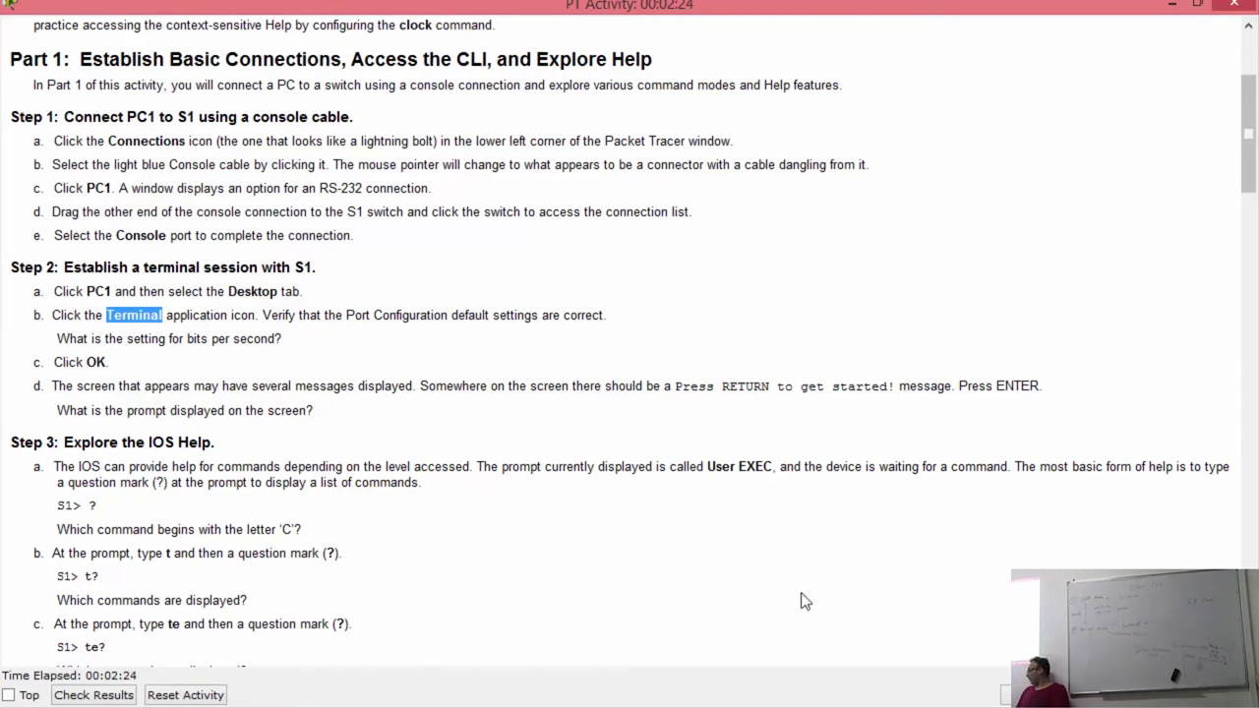
# Step: Open the Terminal application on PC1's desktop to bring up its port configuration
pyautogui.click(576, 706)
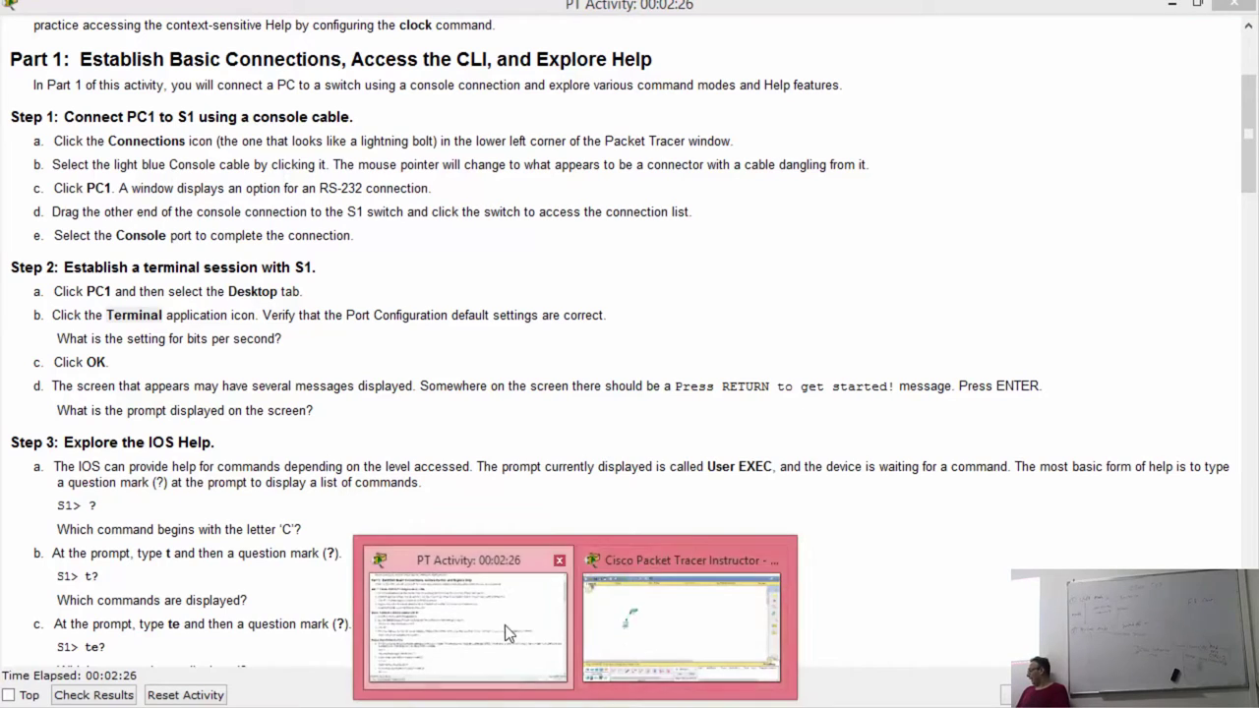
pyautogui.click(681, 637)
pyautogui.click(280, 350)
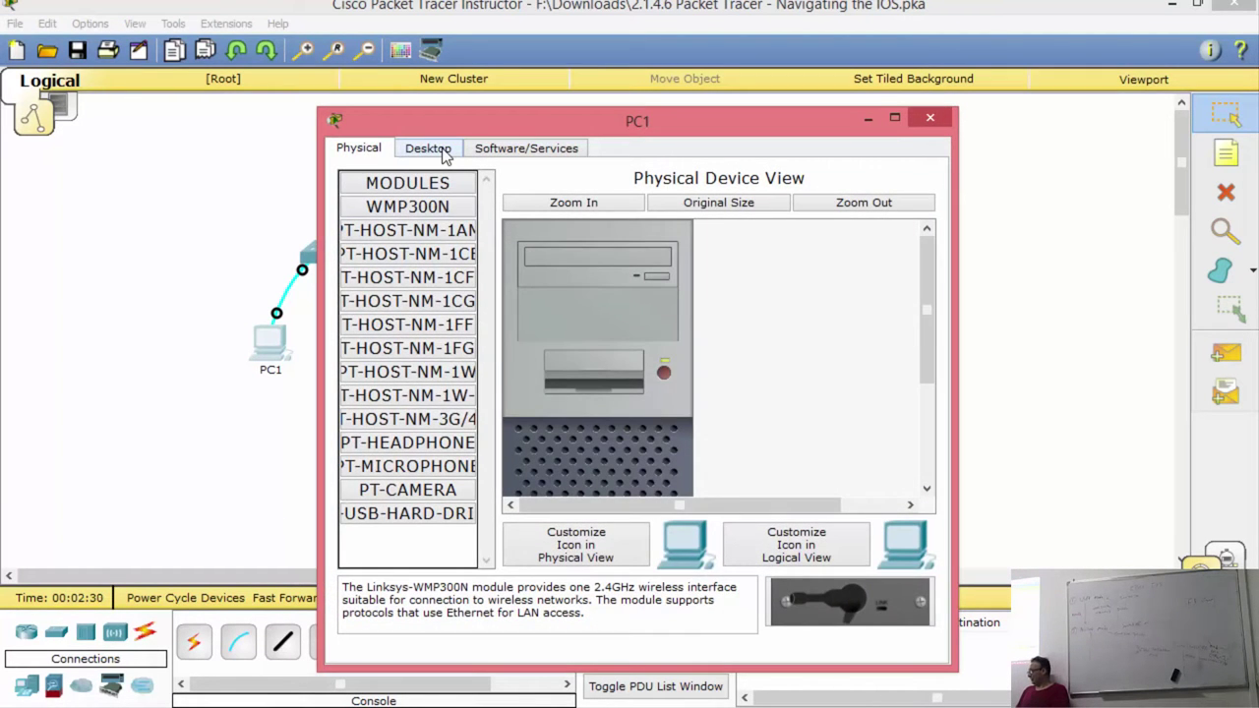
pyautogui.click(441, 149)
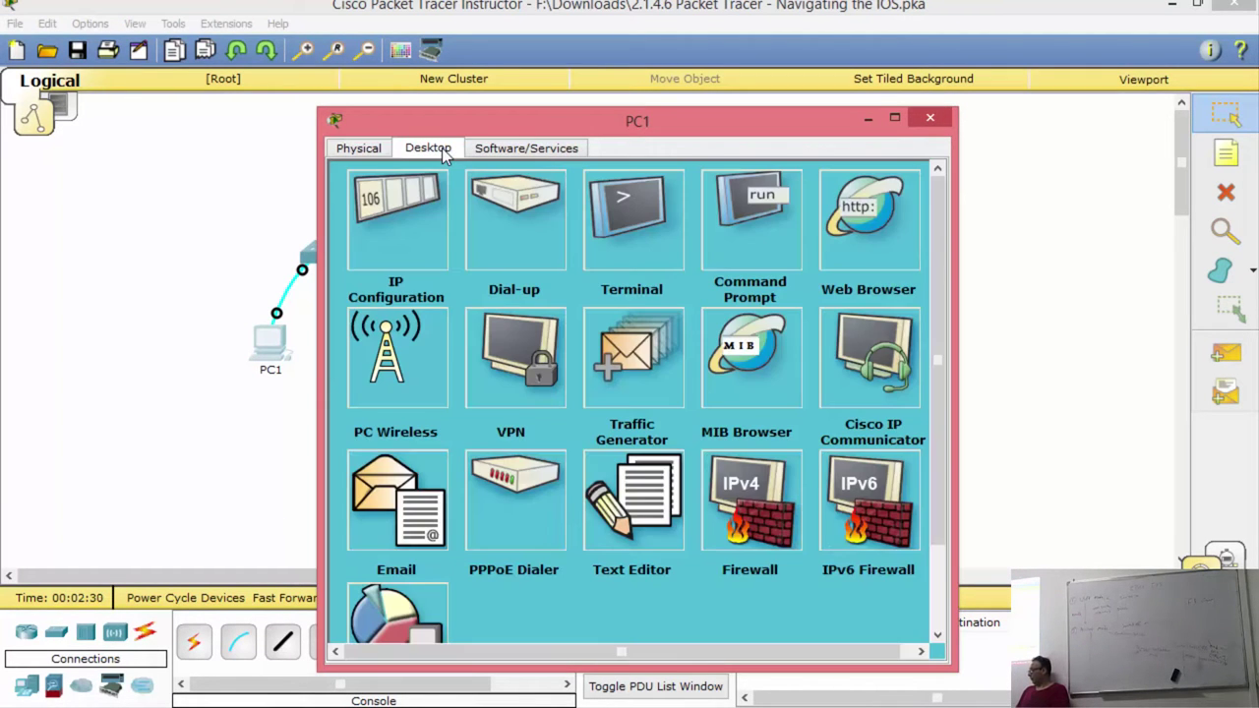
pyautogui.click(622, 220)
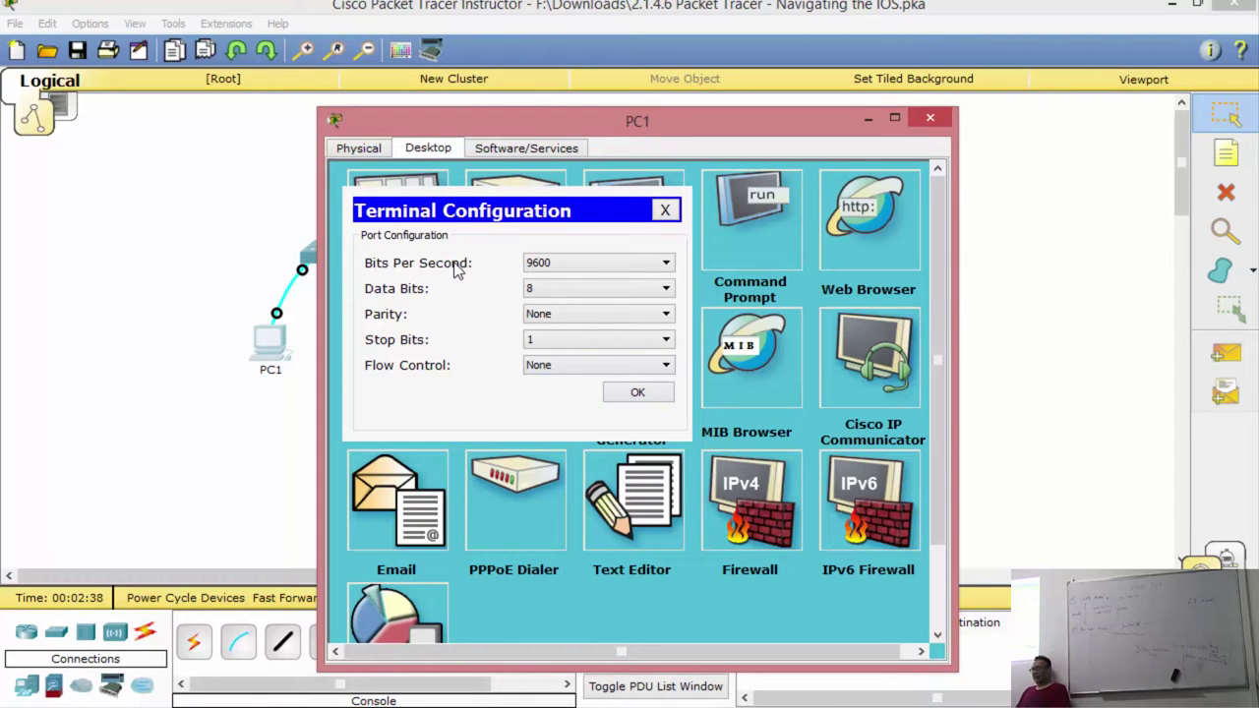
# Step: Return to the PT Activity instructions and read the Step 2 questions on bits per second and the prompt, plus Step 3
pyautogui.click(575, 706)
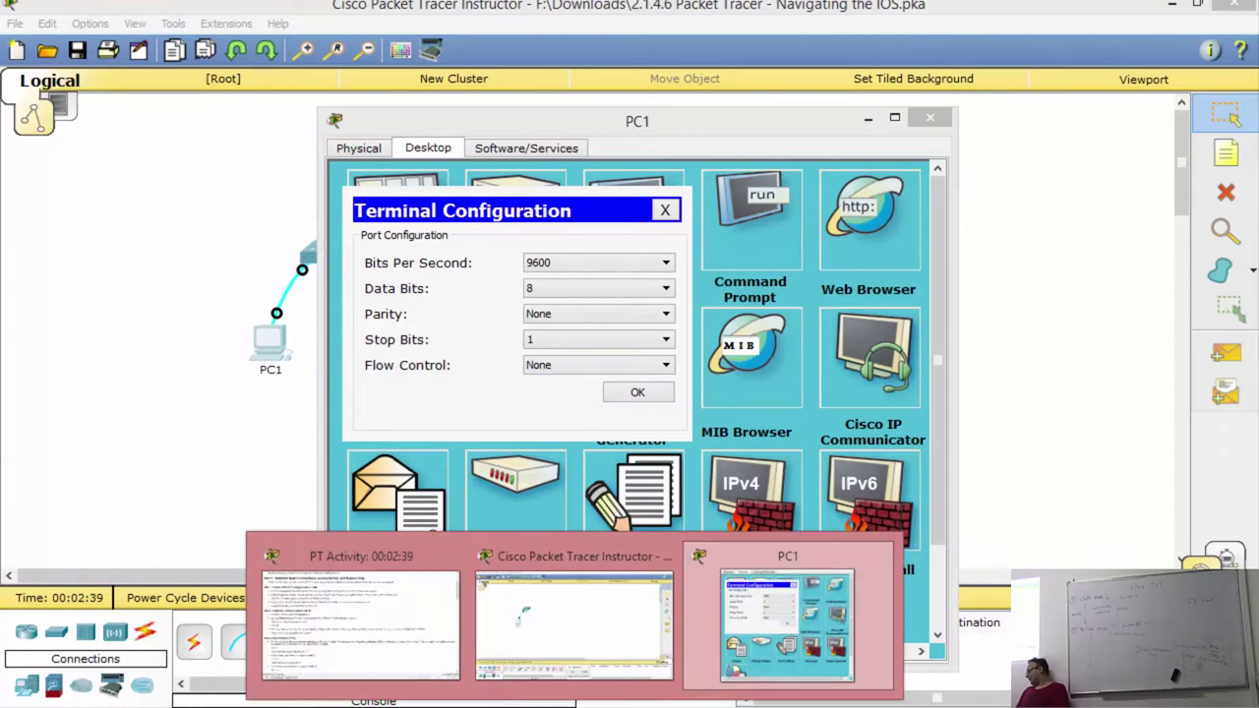
pyautogui.click(366, 625)
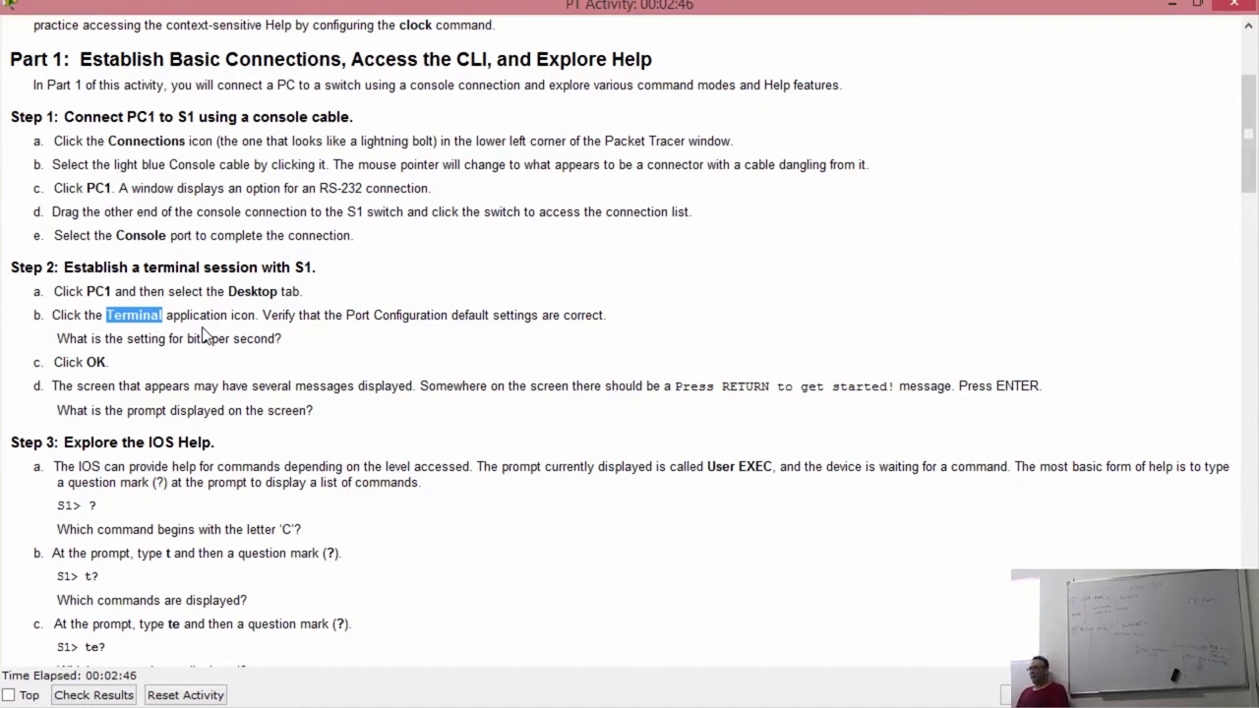
pyautogui.moveTo(317, 340); pyautogui.dragTo(55, 340)
pyautogui.moveTo(320, 411); pyautogui.dragTo(57, 414)
pyautogui.moveTo(338, 546); pyautogui.dragTo(210, 593)
pyautogui.click(232, 598)
pyautogui.scroll(-5, 221, 605)
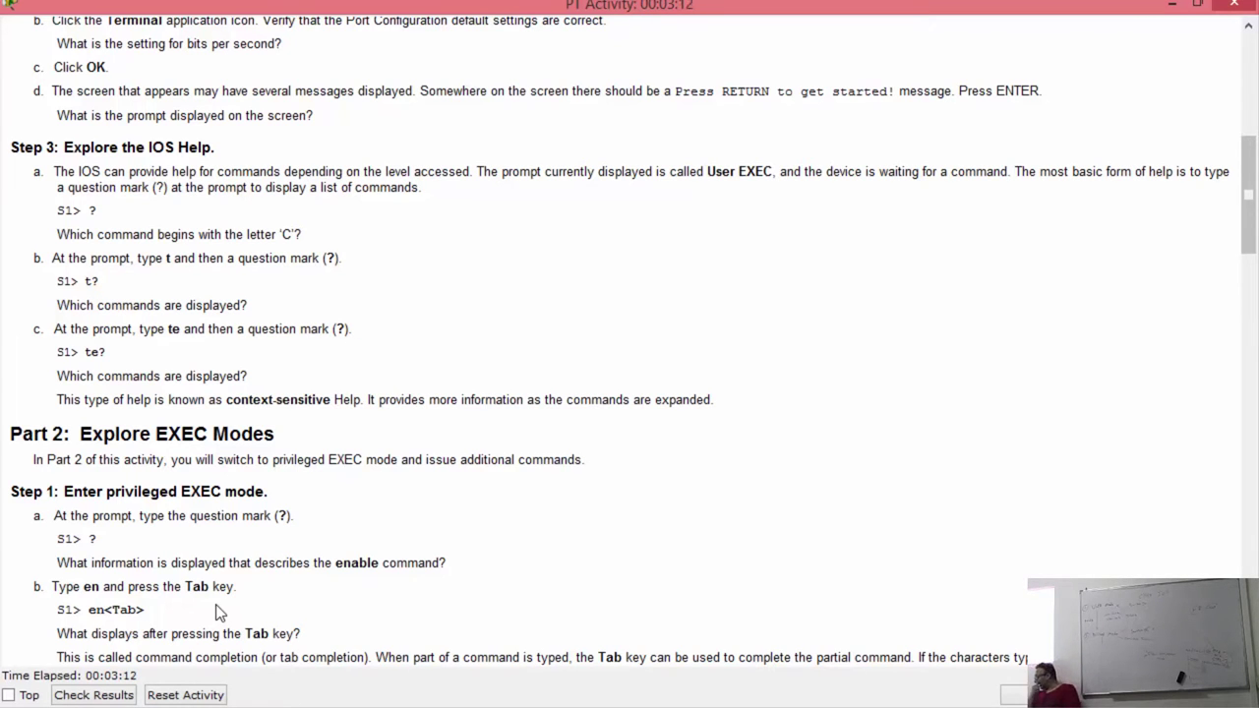
pyautogui.scroll(5, 215, 389)
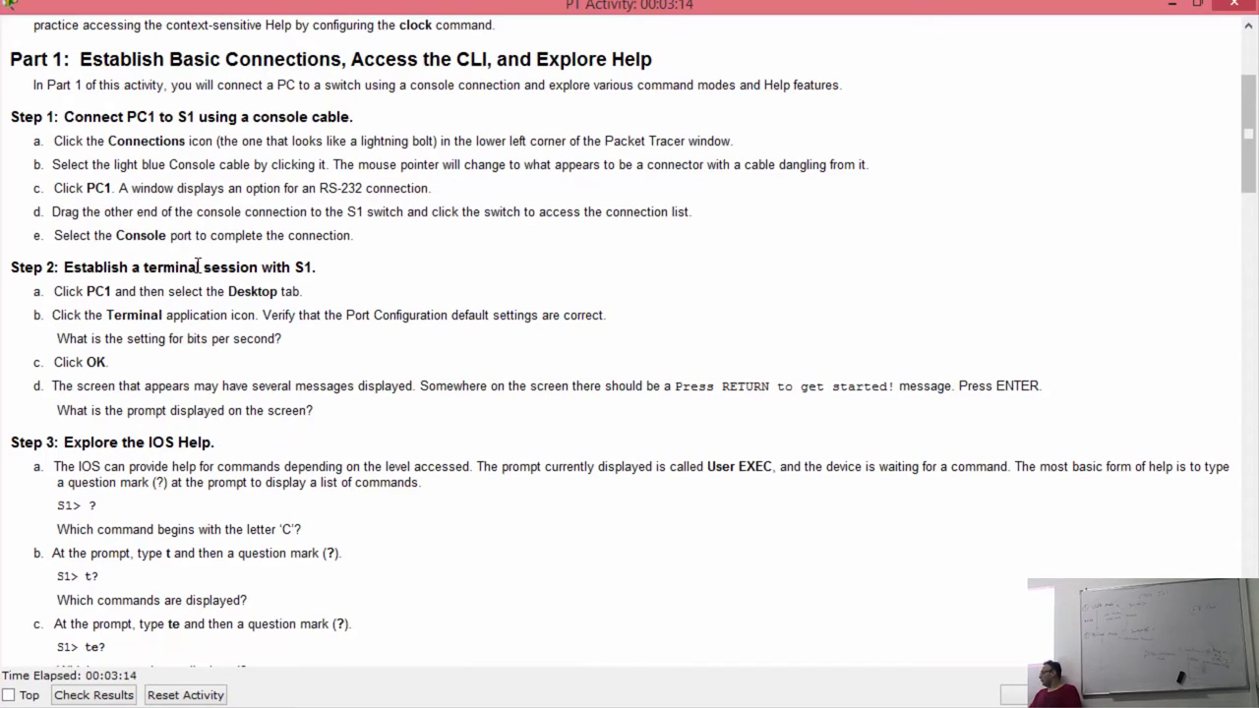
pyautogui.scroll(3, 291, 410)
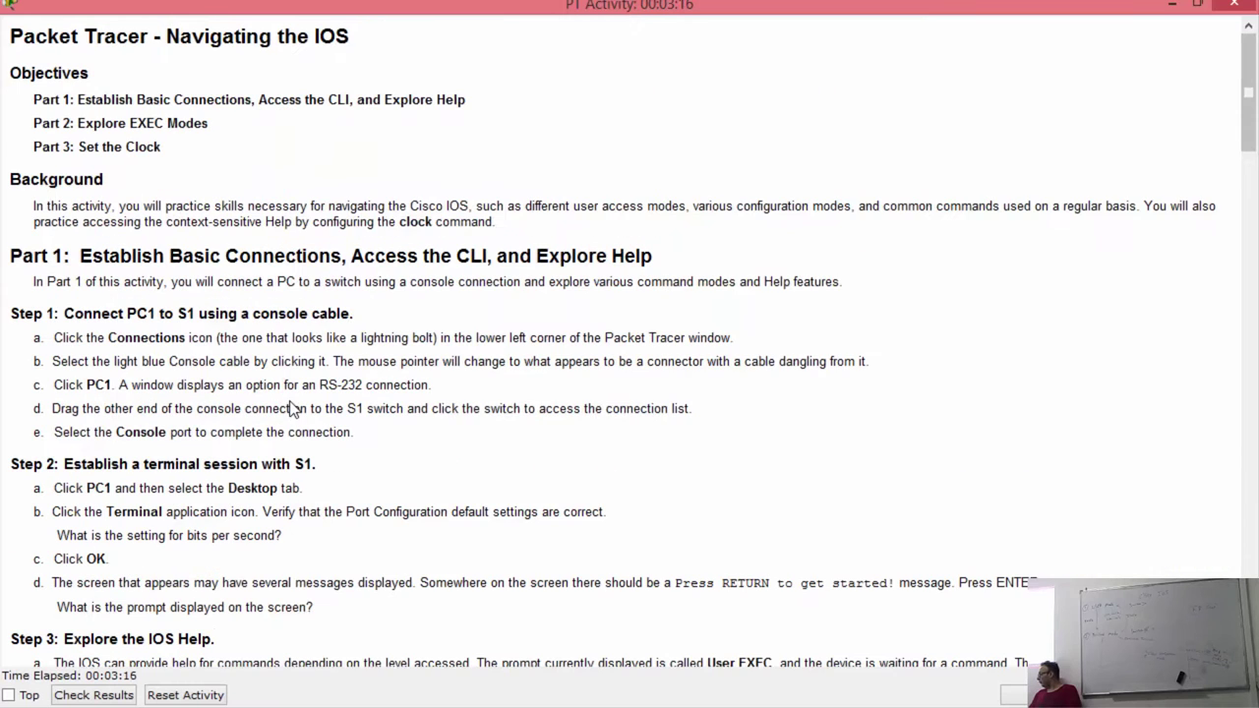
pyautogui.moveTo(291, 537); pyautogui.dragTo(10, 529)
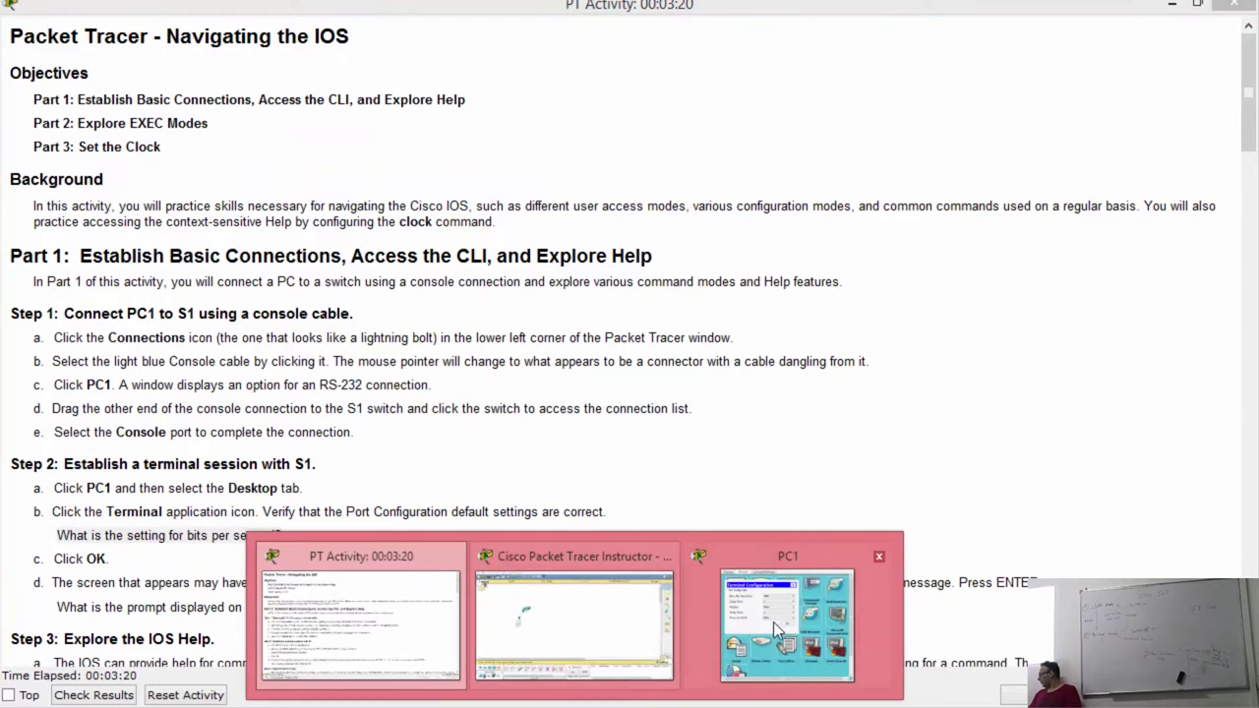
# Step: Go back to PC1's Terminal Configuration and examine the available Bits Per Second rates without changing the setting
pyautogui.click(777, 625)
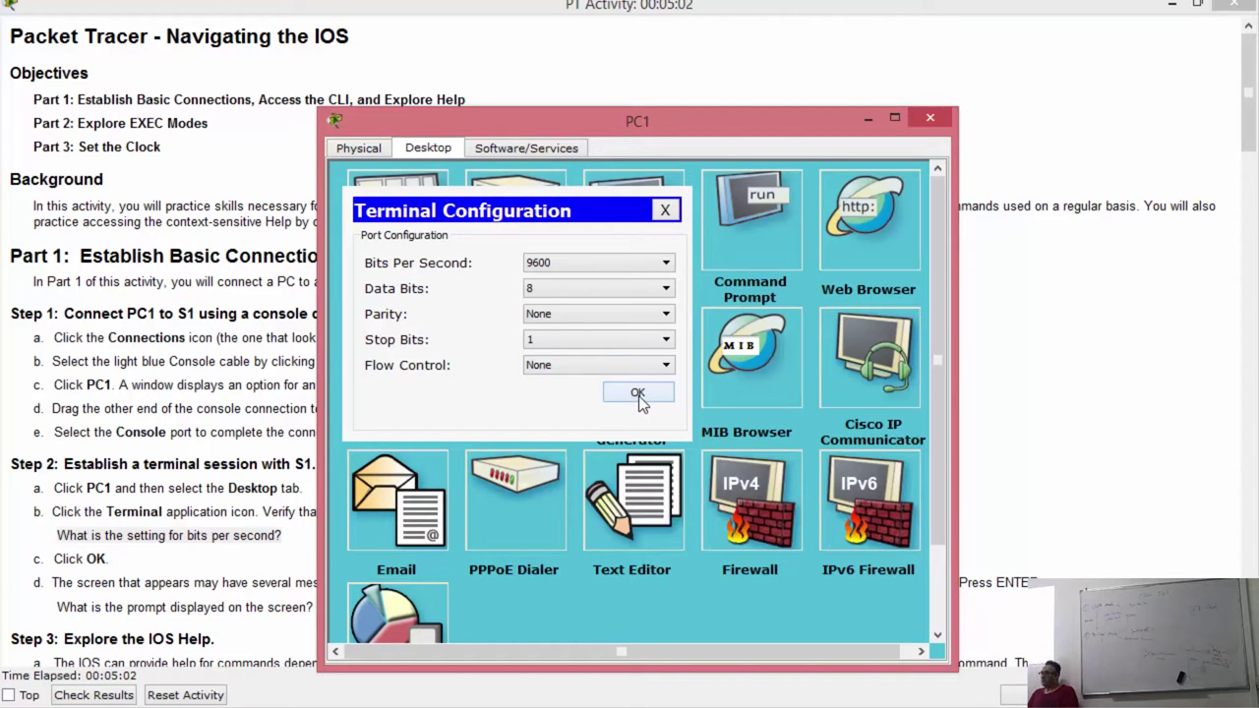
pyautogui.click(666, 265)
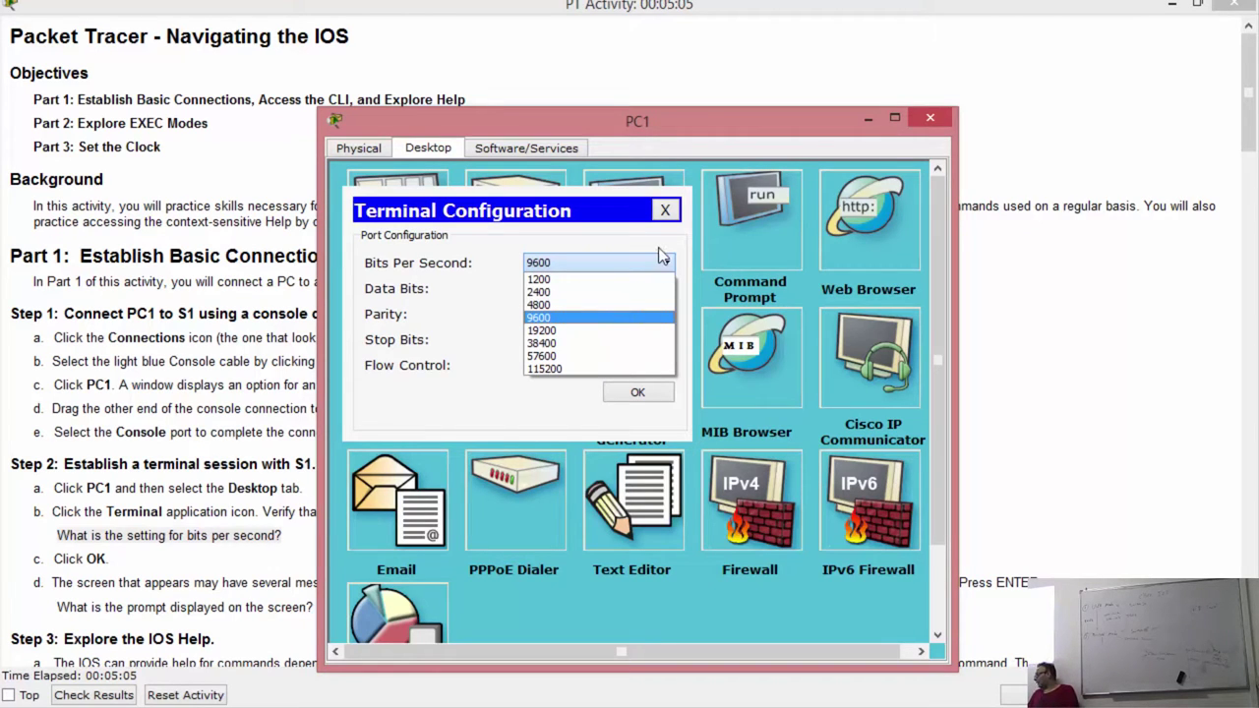
pyautogui.click(663, 260)
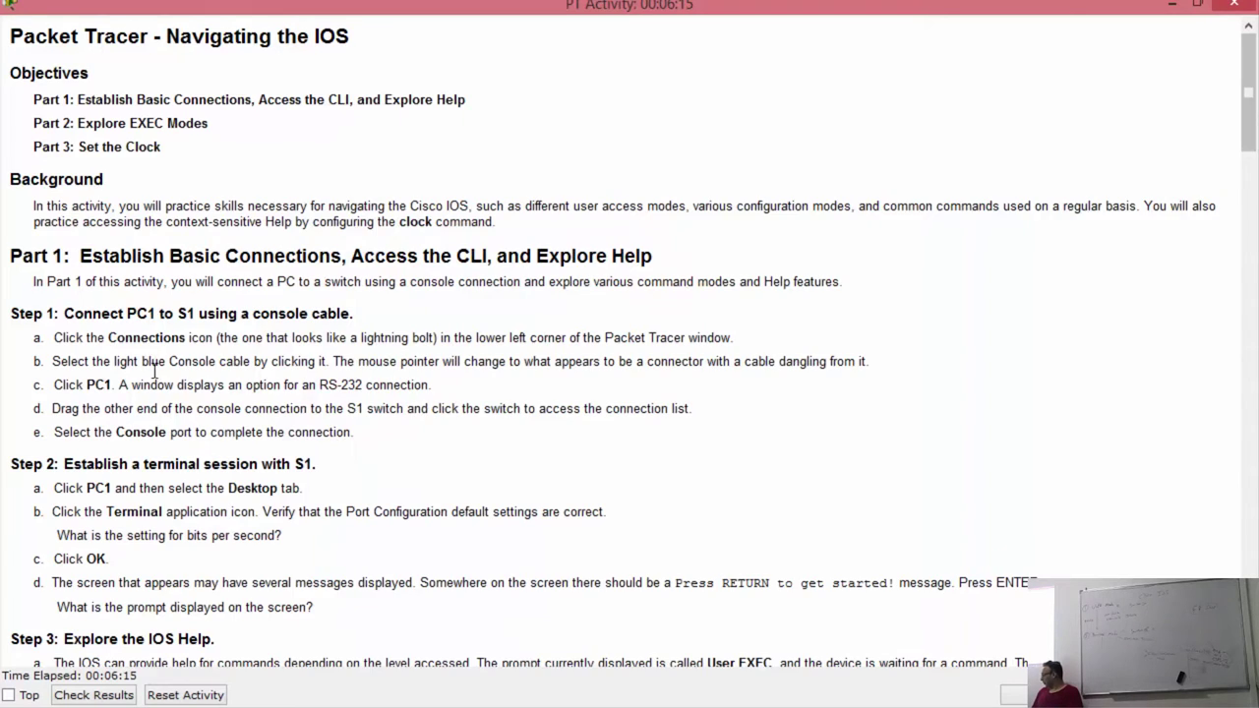
# Step: Read Step 3 of the activity on exploring IOS Help, noting the ? command and the question about the letter C
pyautogui.scroll(-4, 157, 364)
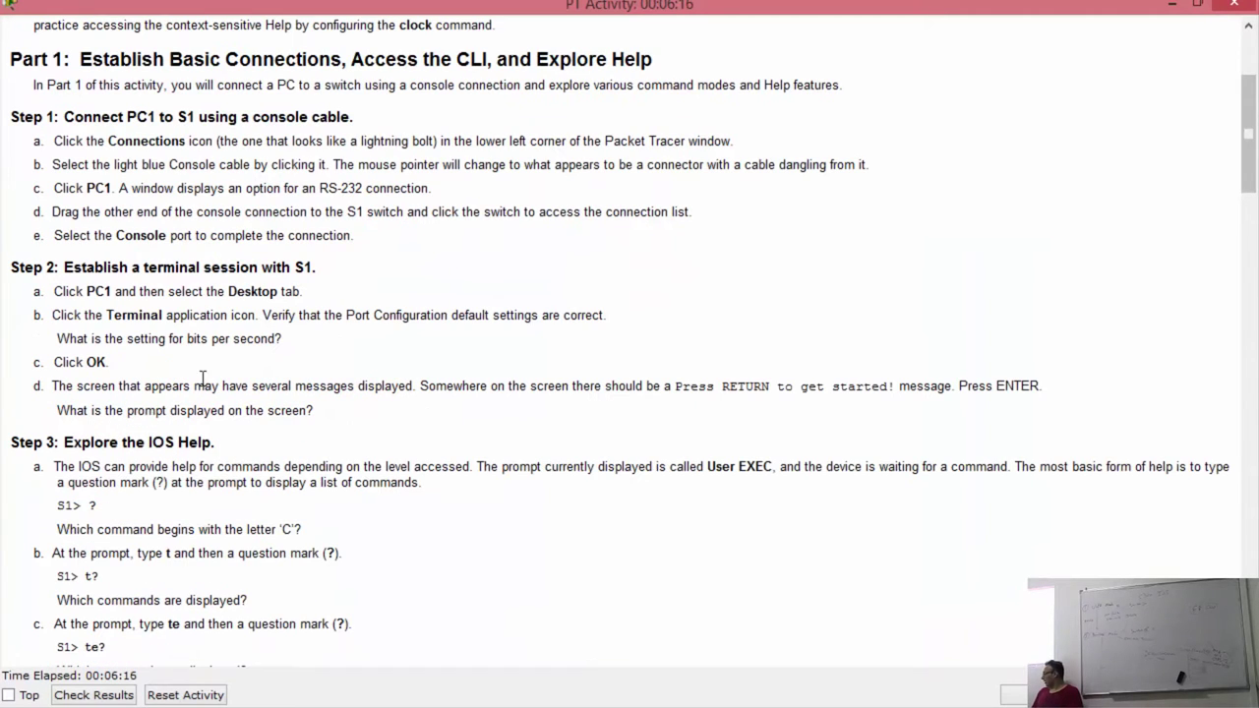
pyautogui.scroll(-2, 66, 462)
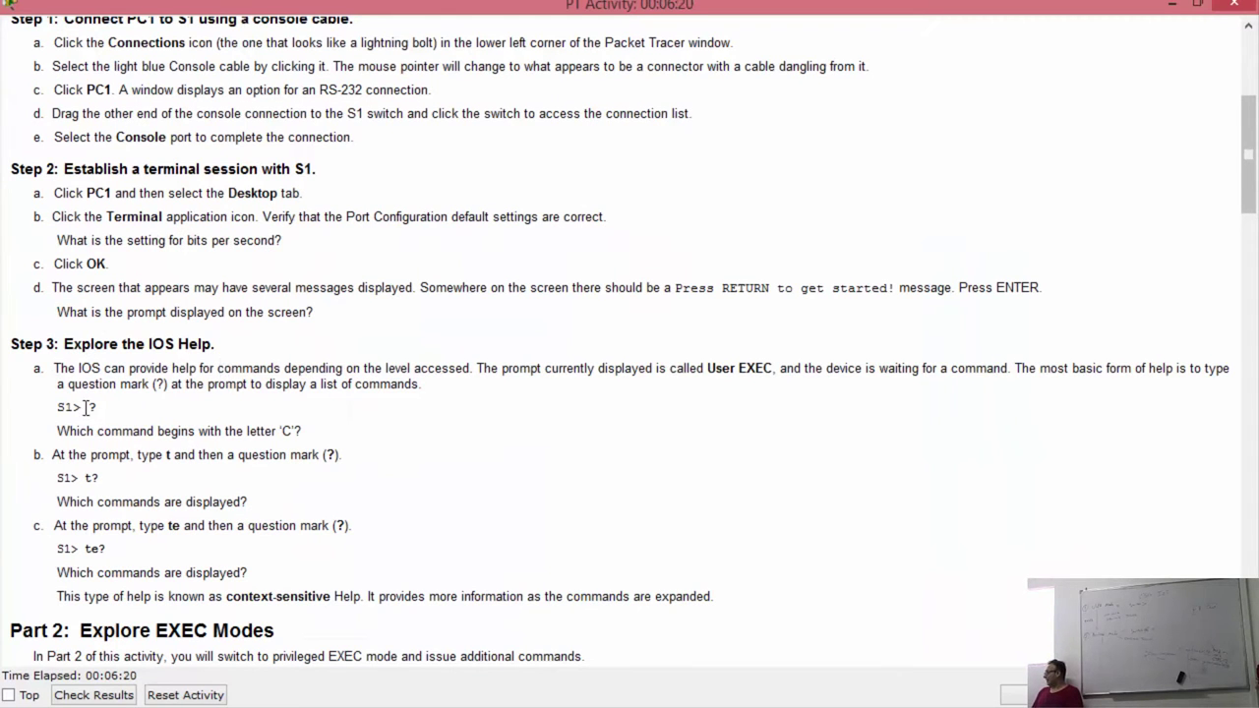
pyautogui.moveTo(87, 407); pyautogui.dragTo(99, 408)
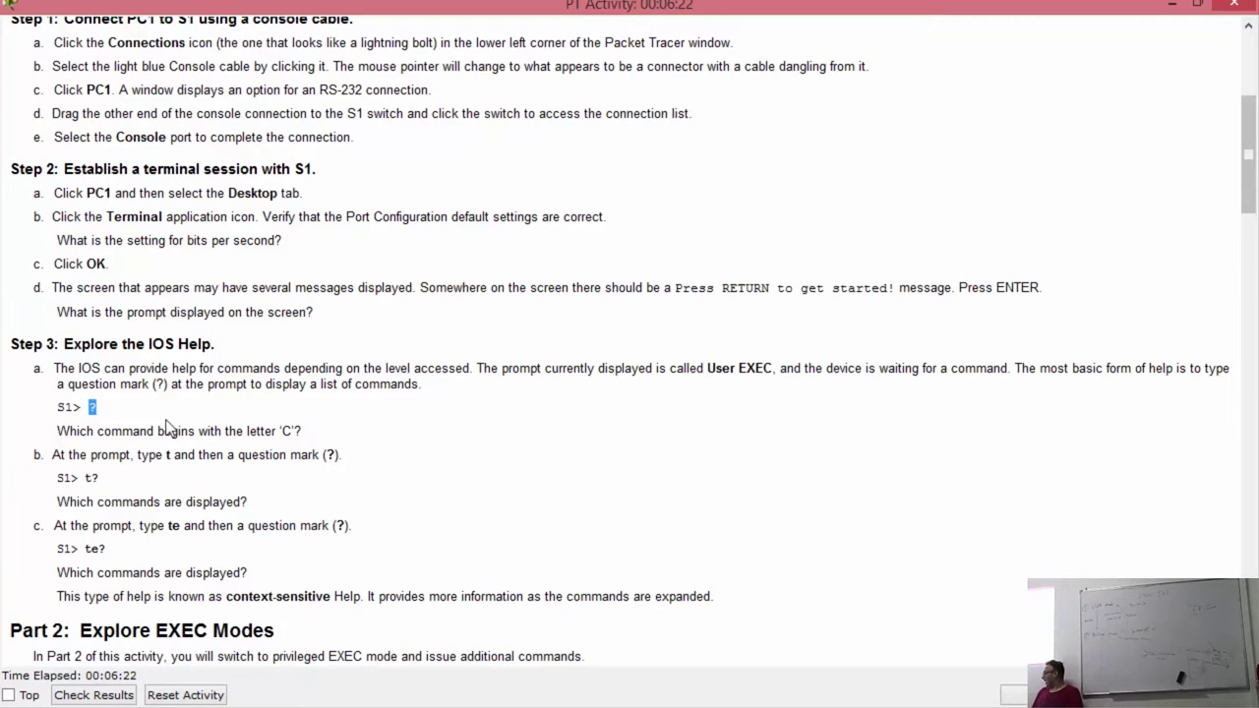
pyautogui.moveTo(281, 431); pyautogui.dragTo(292, 431)
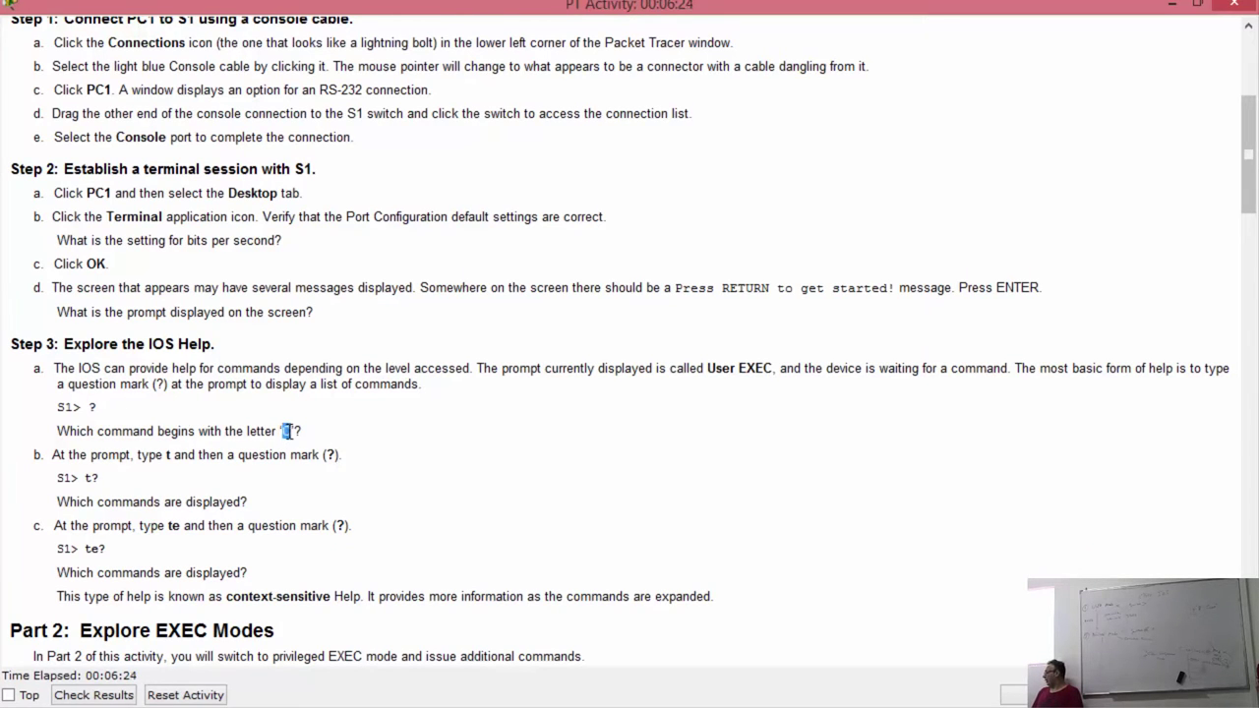
pyautogui.click(62, 472)
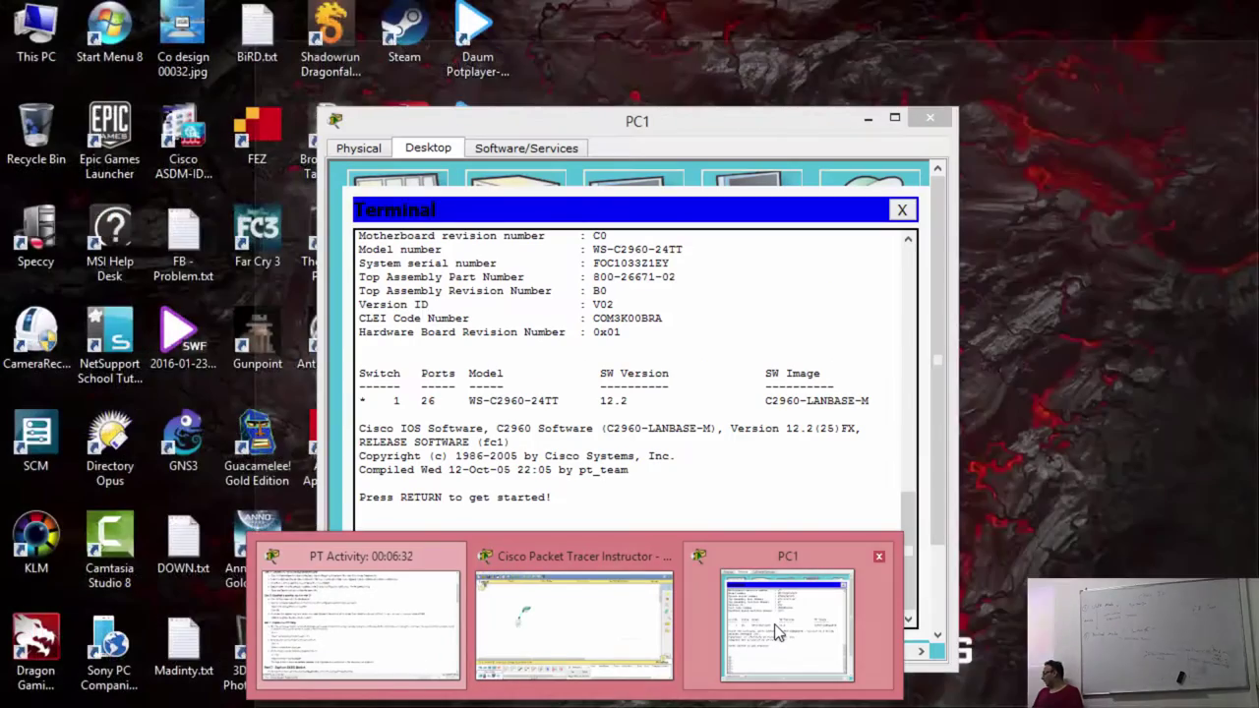
# Step: List all available user EXEC commands at the S1> prompt in PC1's terminal with ?
pyautogui.click(793, 613)
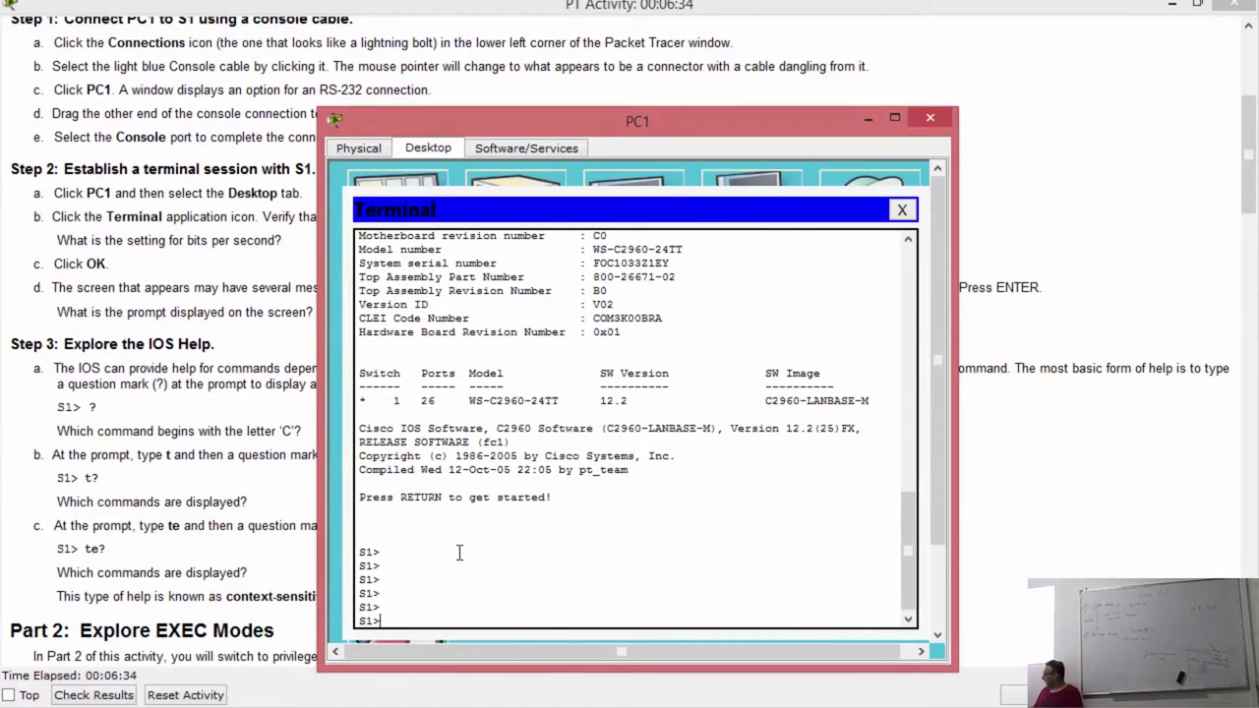
pyautogui.write('?')
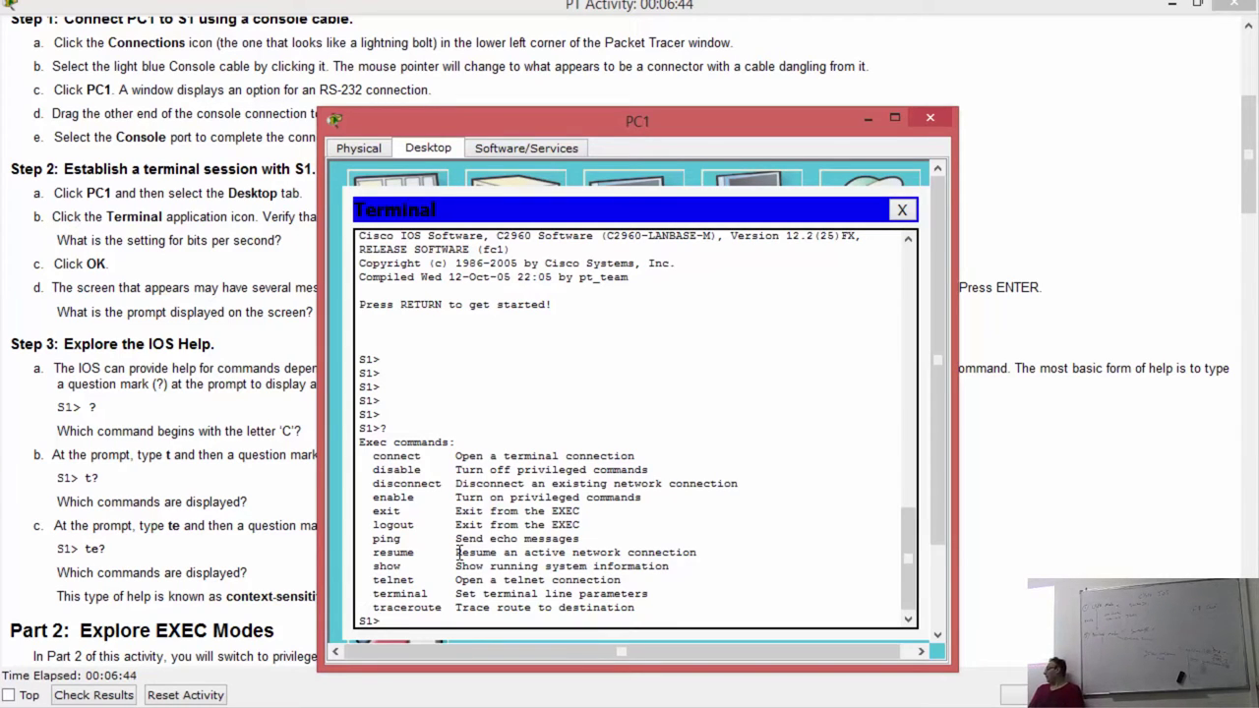
pyautogui.press('Return')
pyautogui.press('Return')
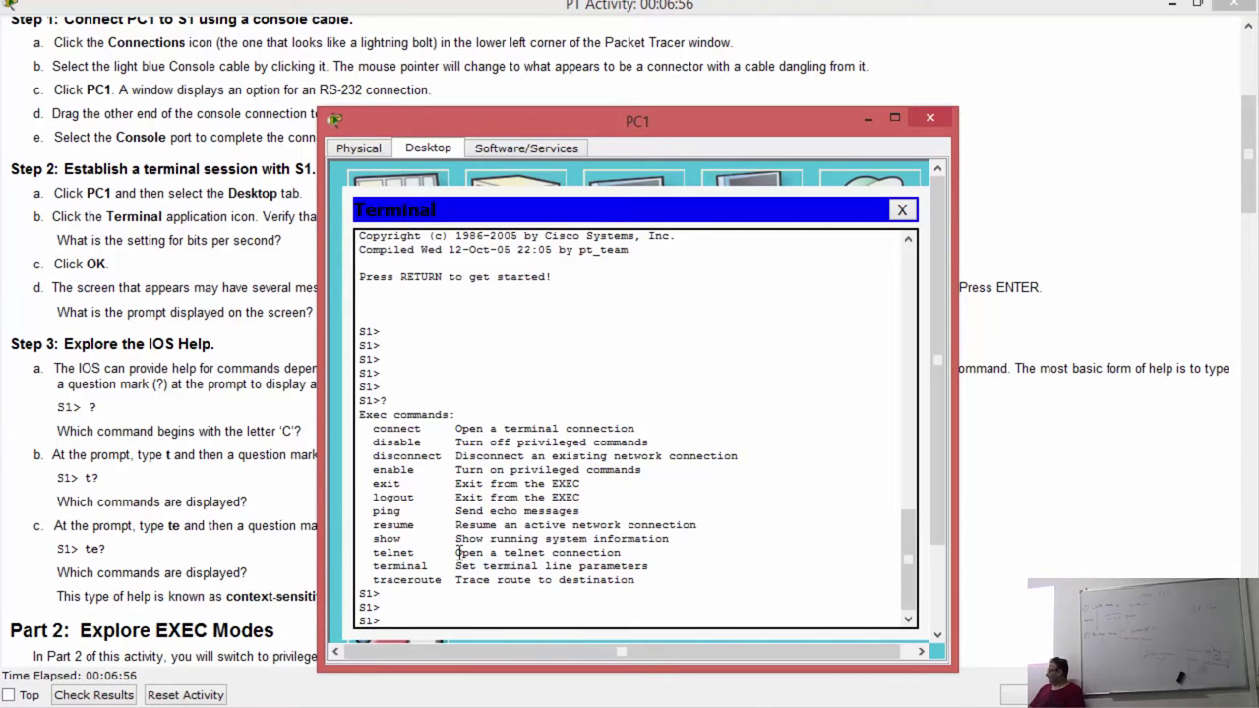
# Step: Query context-sensitive help at the S1> prompt for commands beginning with c, t and te
pyautogui.write('c?')
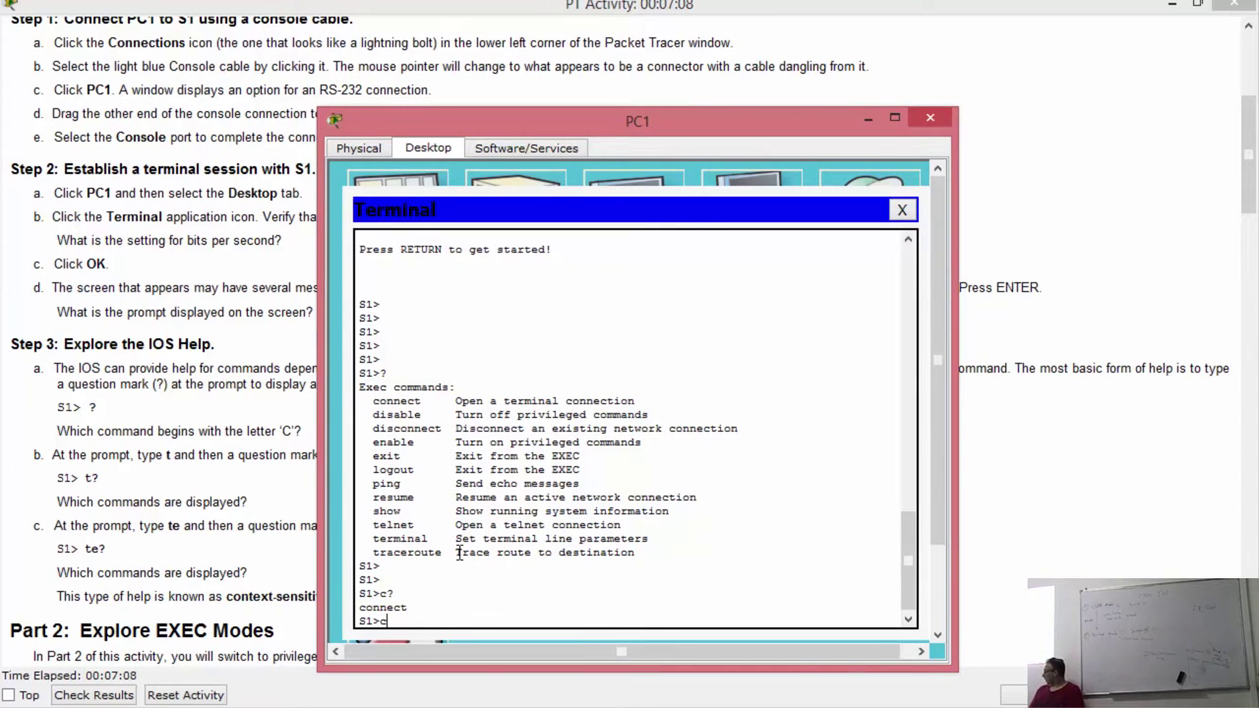
pyautogui.press('BackSpace')
pyautogui.write('t?')
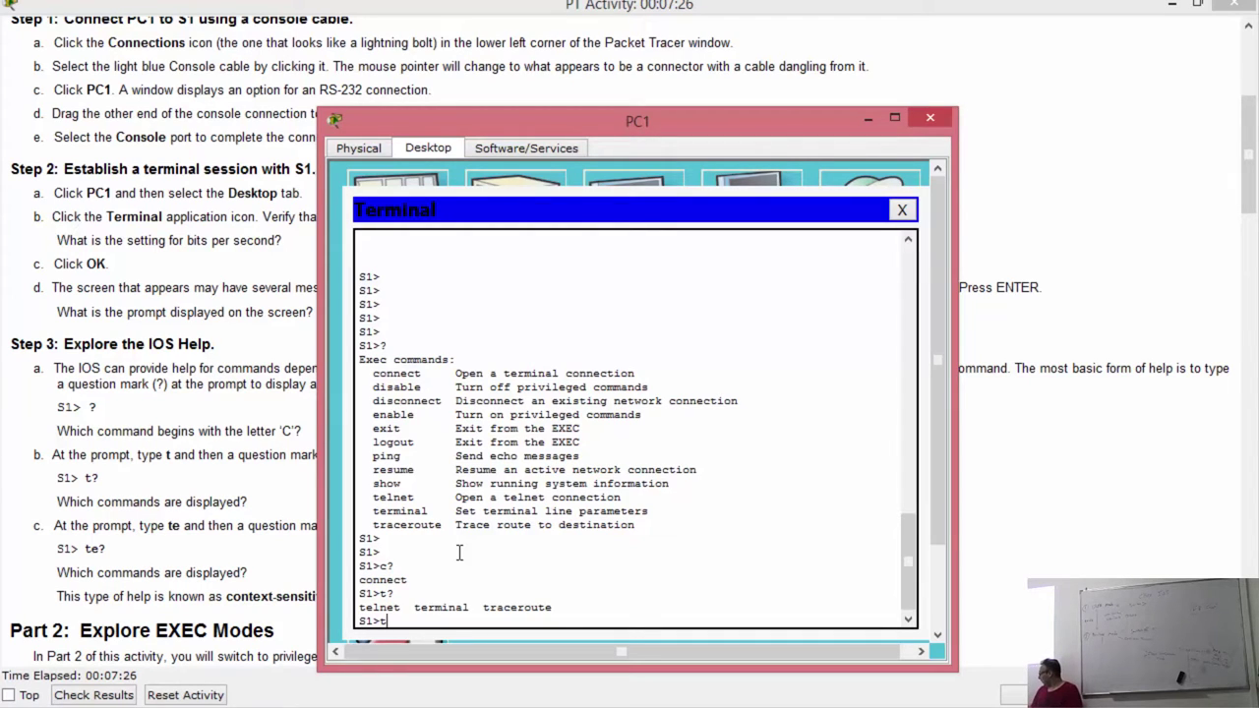
pyautogui.write('e?')
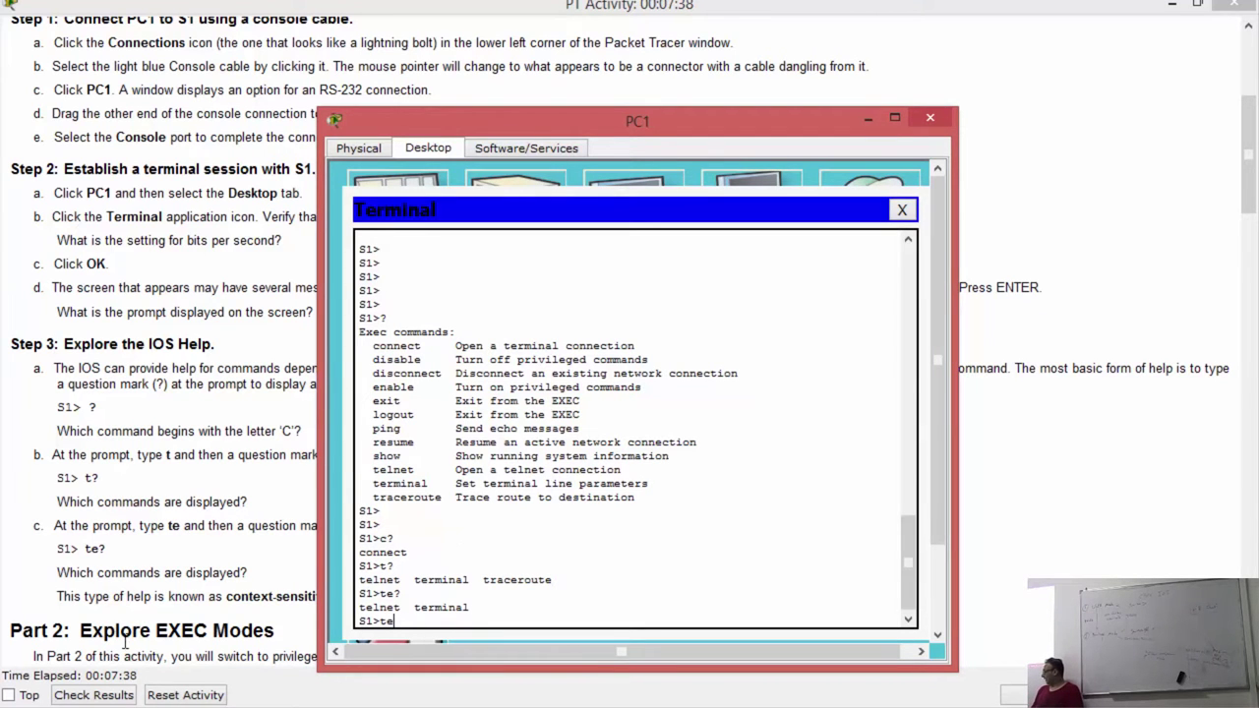
# Step: Read Part 2, Step 1 of the activity on entering privileged EXEC mode, including the question about the enable command
pyautogui.click(261, 568)
pyautogui.scroll(-4, 295, 492)
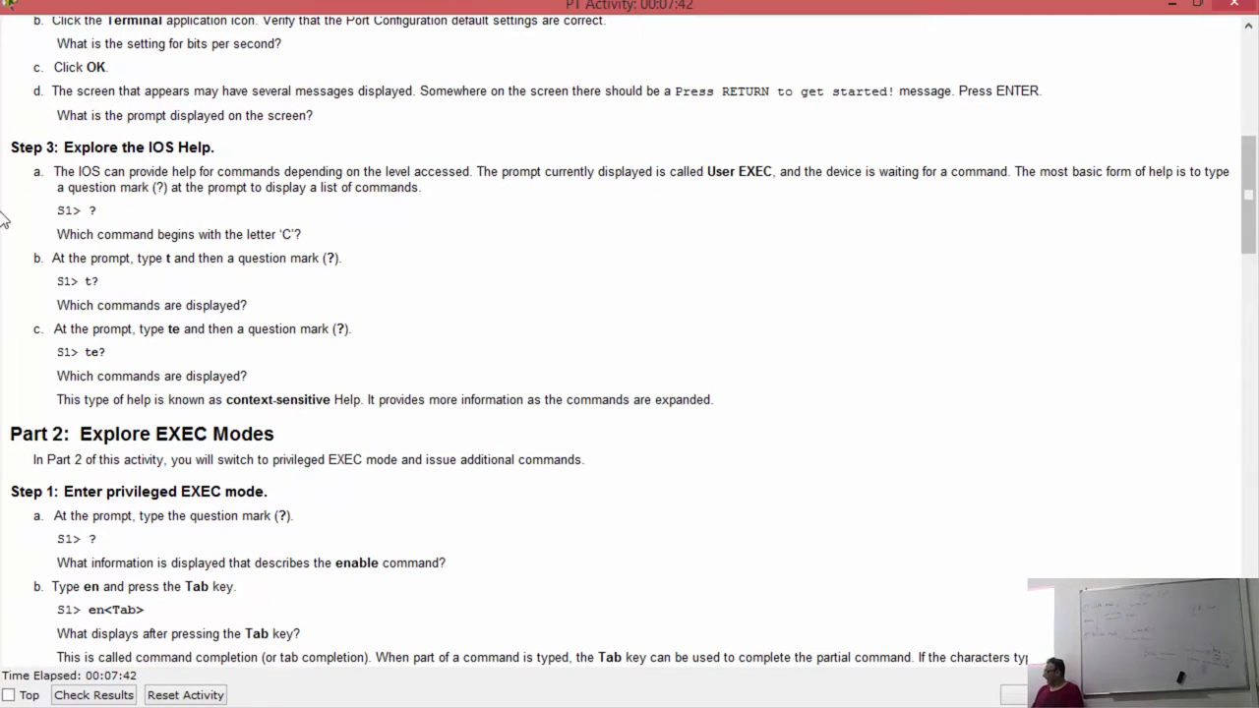
pyautogui.scroll(-2, 104, 291)
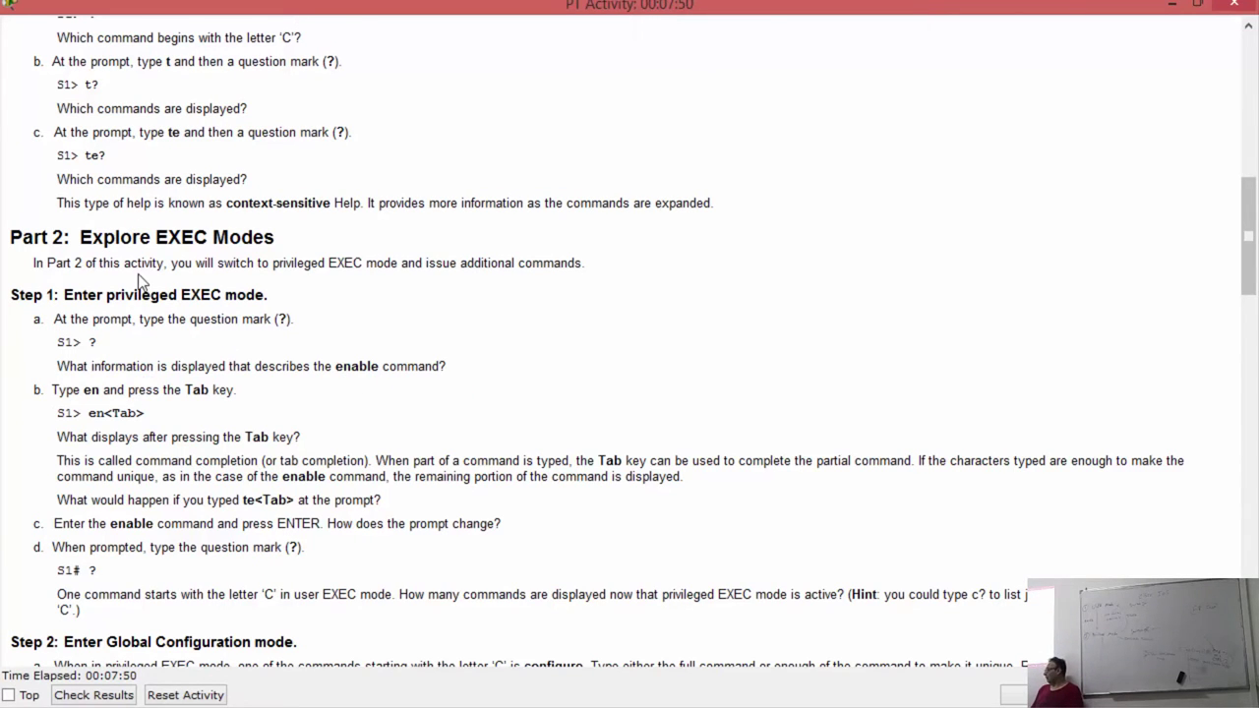
pyautogui.scroll(-3, 140, 283)
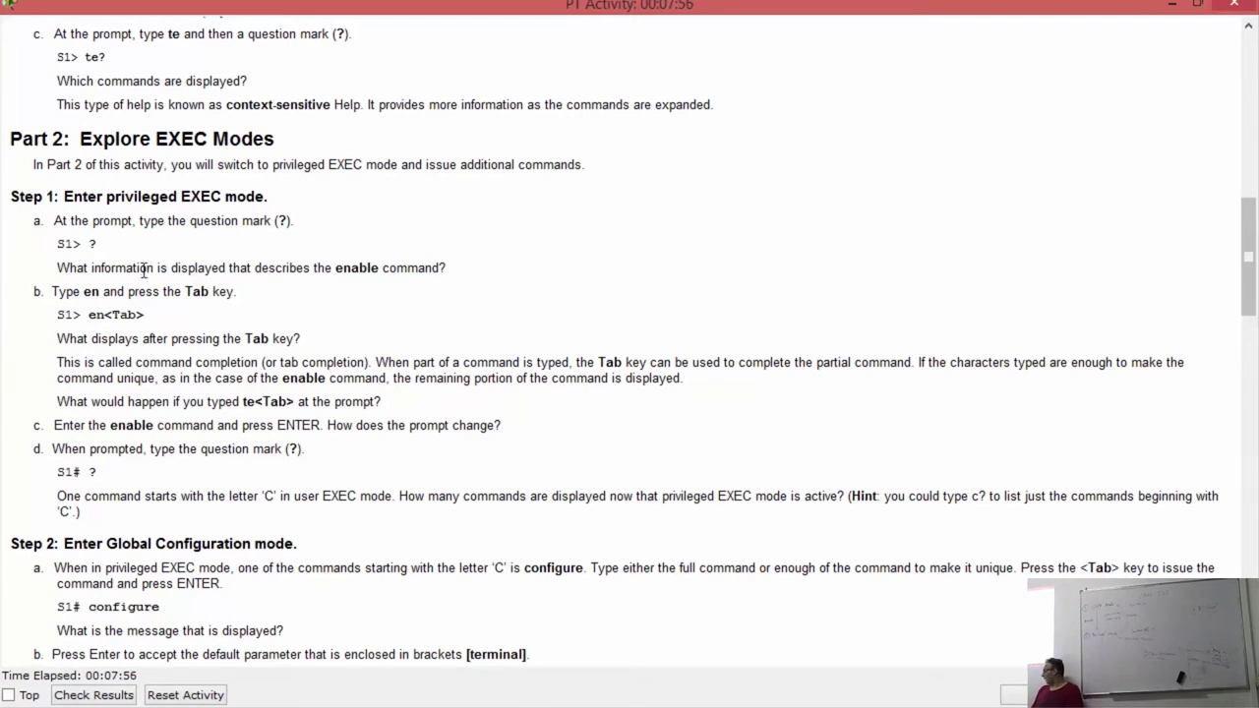
pyautogui.moveTo(159, 268); pyautogui.dragTo(450, 267)
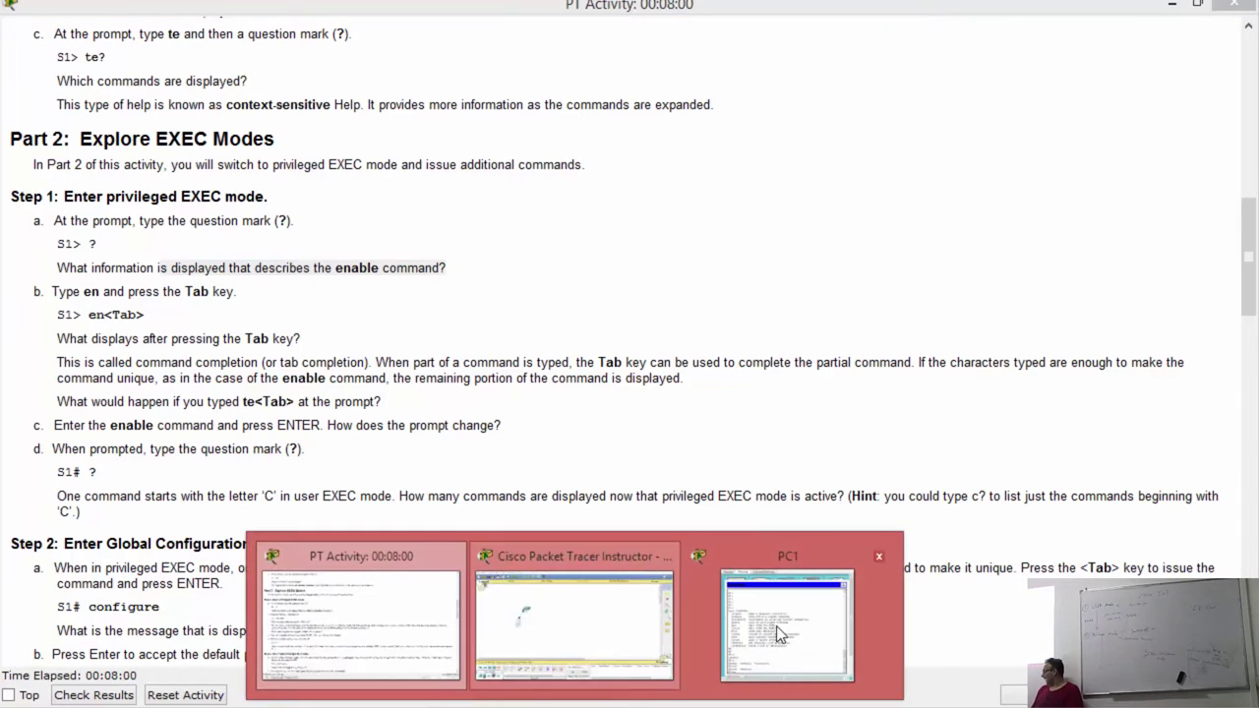
# Step: Clear the leftover te from PC1's terminal, list the user EXEC commands with ?, and highlight the description of enable
pyautogui.click(789, 616)
pyautogui.press('BackSpace')
pyautogui.press('BackSpace')
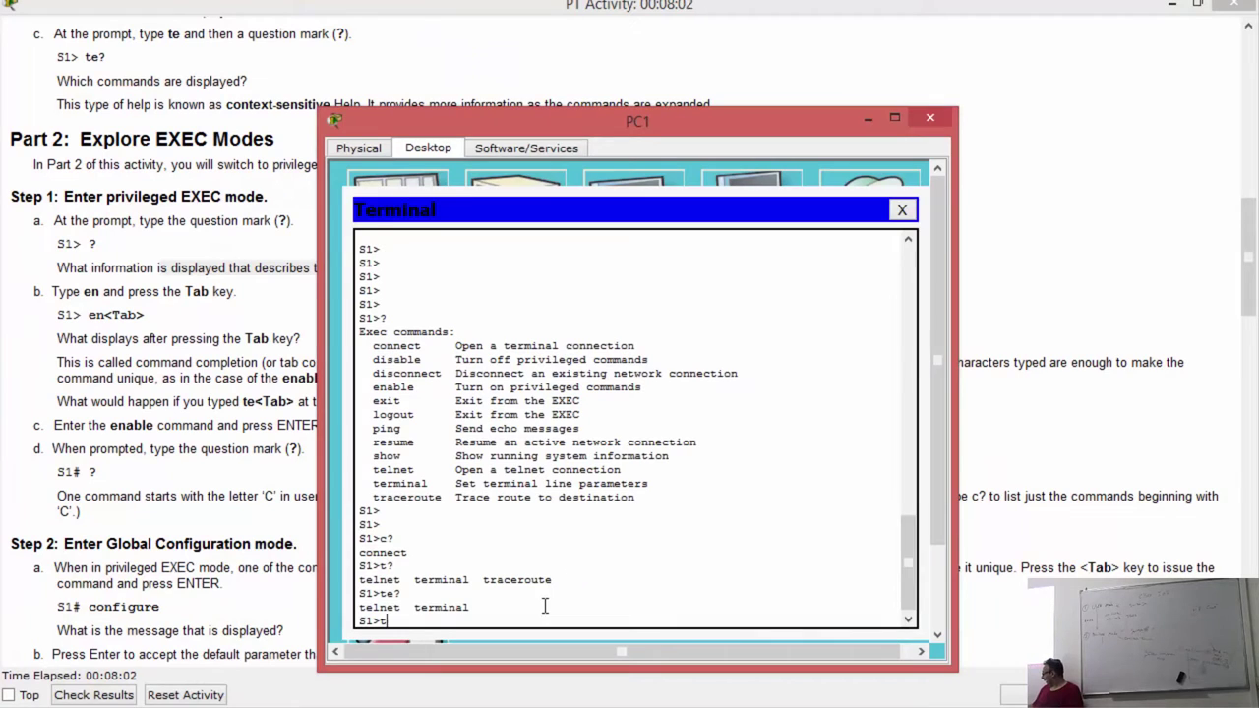
pyautogui.press('Return')
pyautogui.press('Return')
pyautogui.press('Return')
pyautogui.write('?')
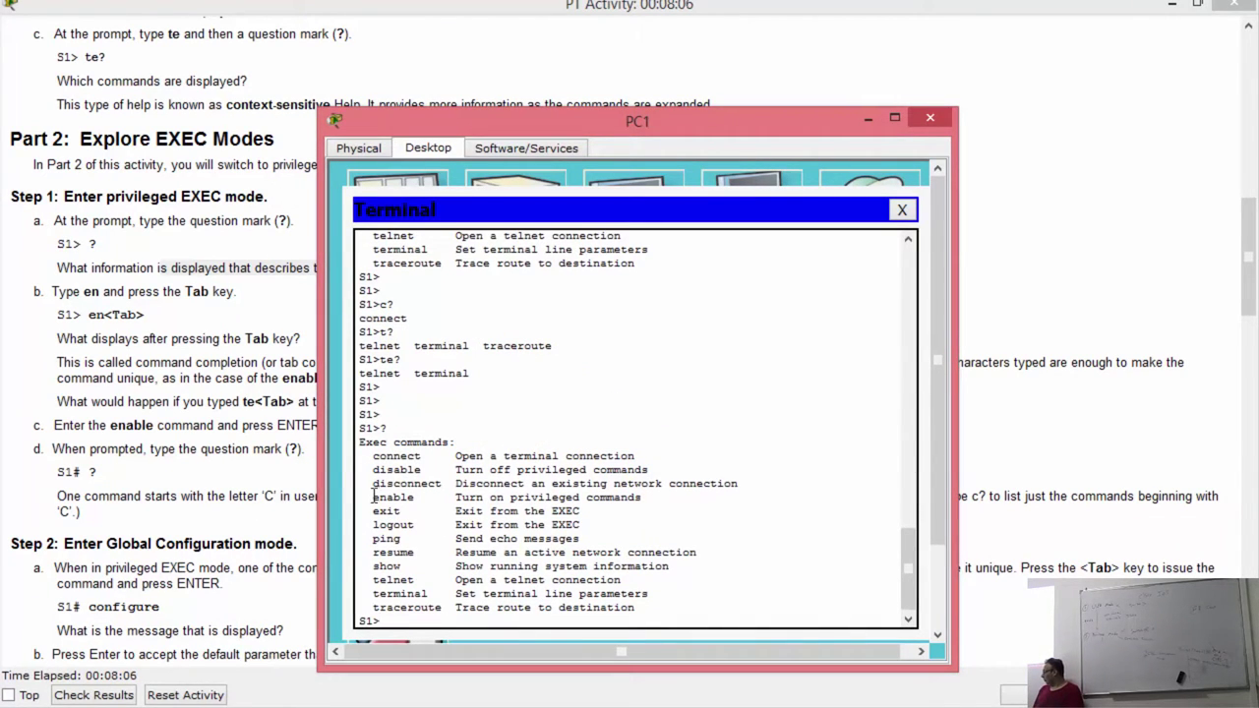
pyautogui.moveTo(372, 497); pyautogui.dragTo(645, 498)
pyautogui.click(450, 499)
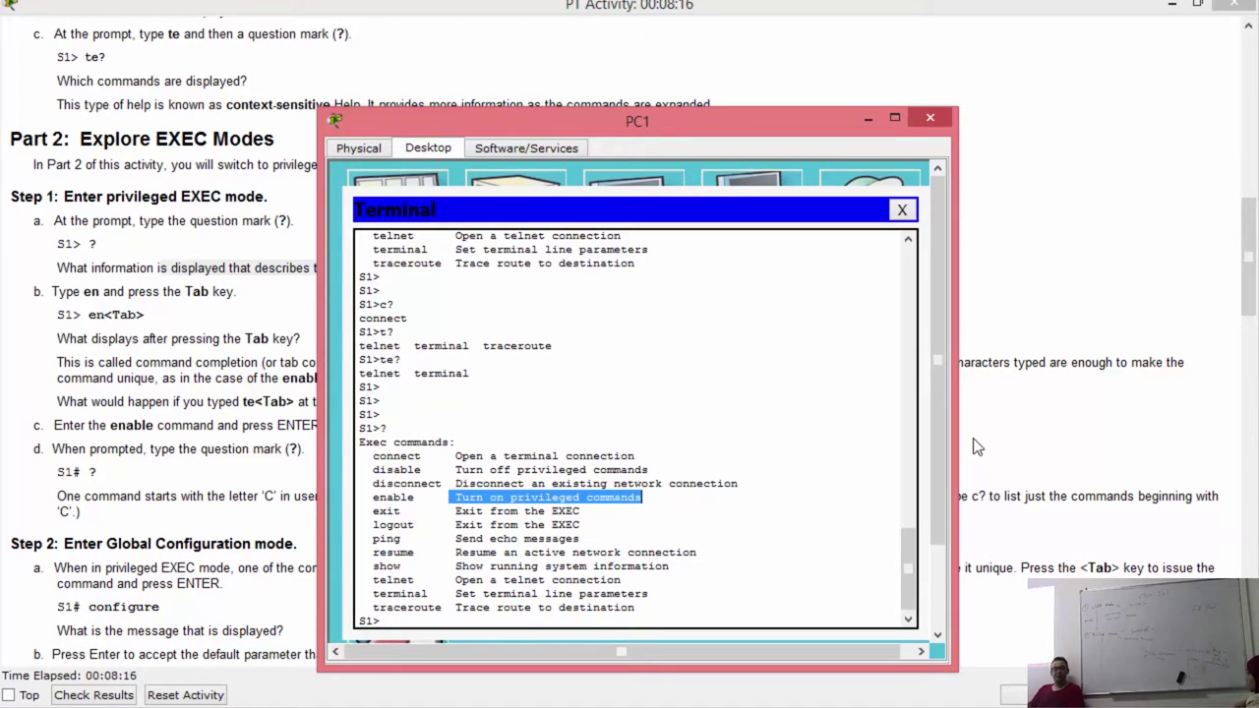
# Step: Enter privileged EXEC mode on S1 by using command completion to expand en to enable and running it
pyautogui.press('Return')
pyautogui.press('Return')
pyautogui.press('Return')
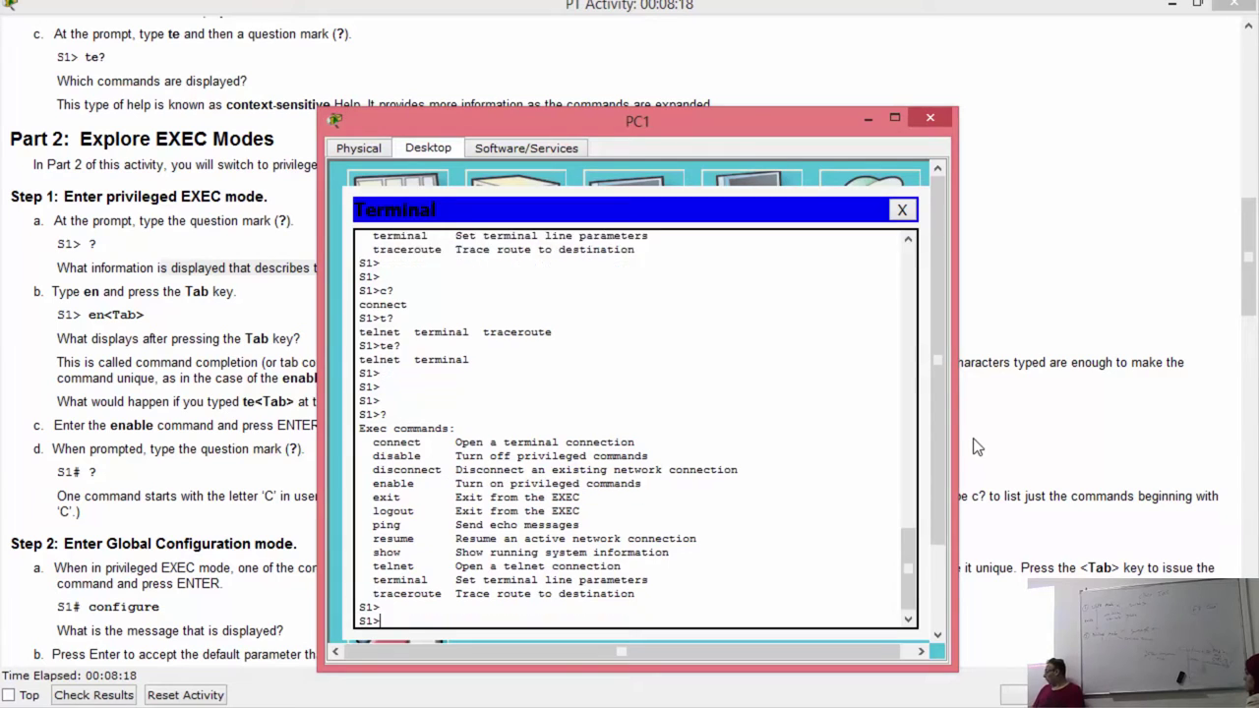
pyautogui.write('en')
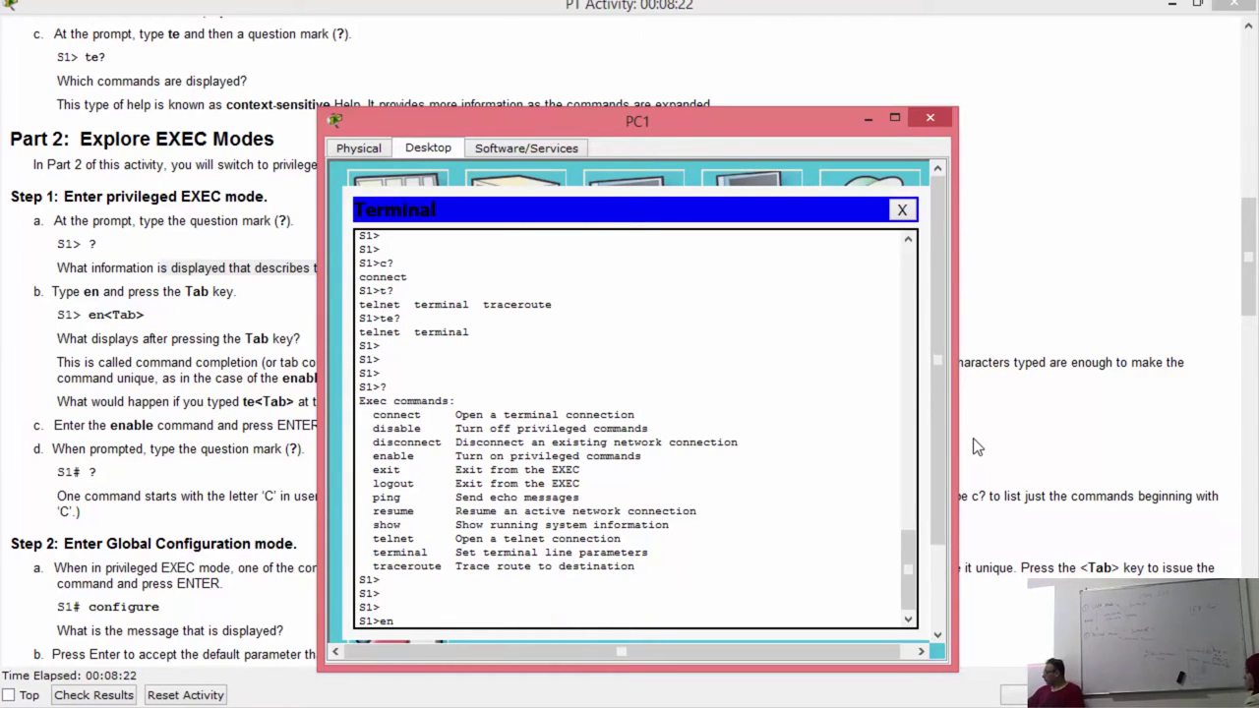
pyautogui.press('Tab')
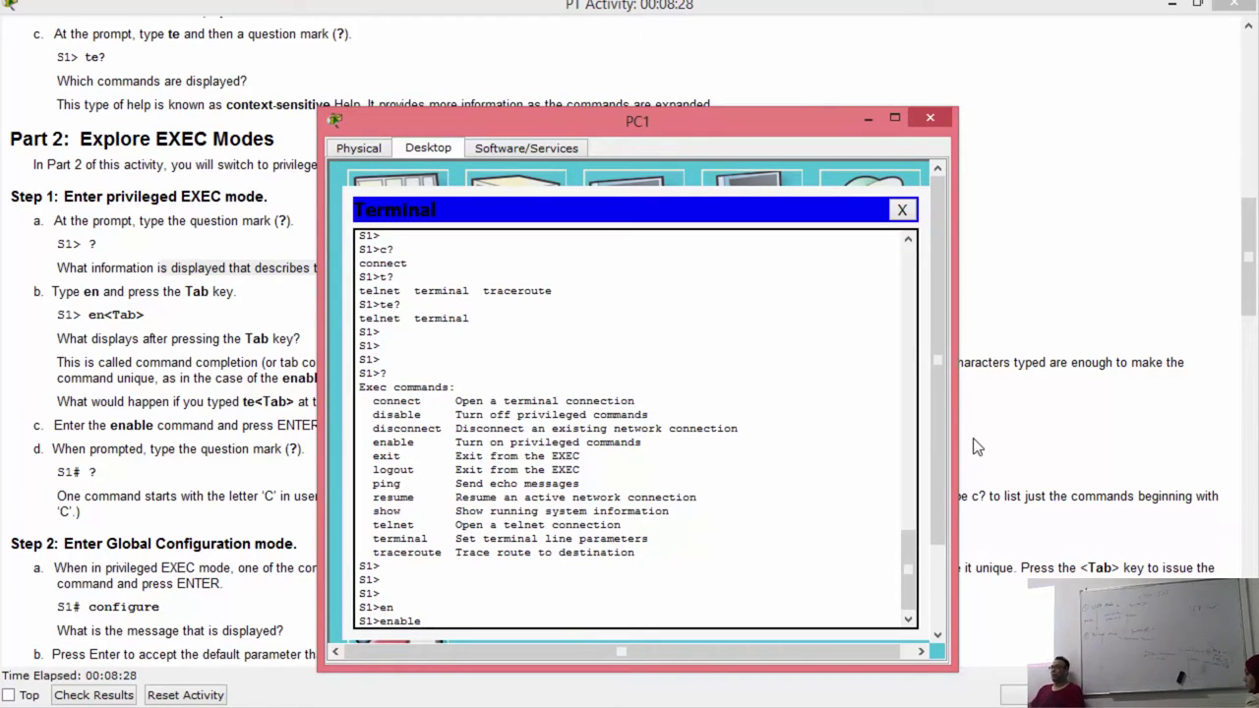
pyautogui.press('Return')
pyautogui.press('Return')
pyautogui.press('Return')
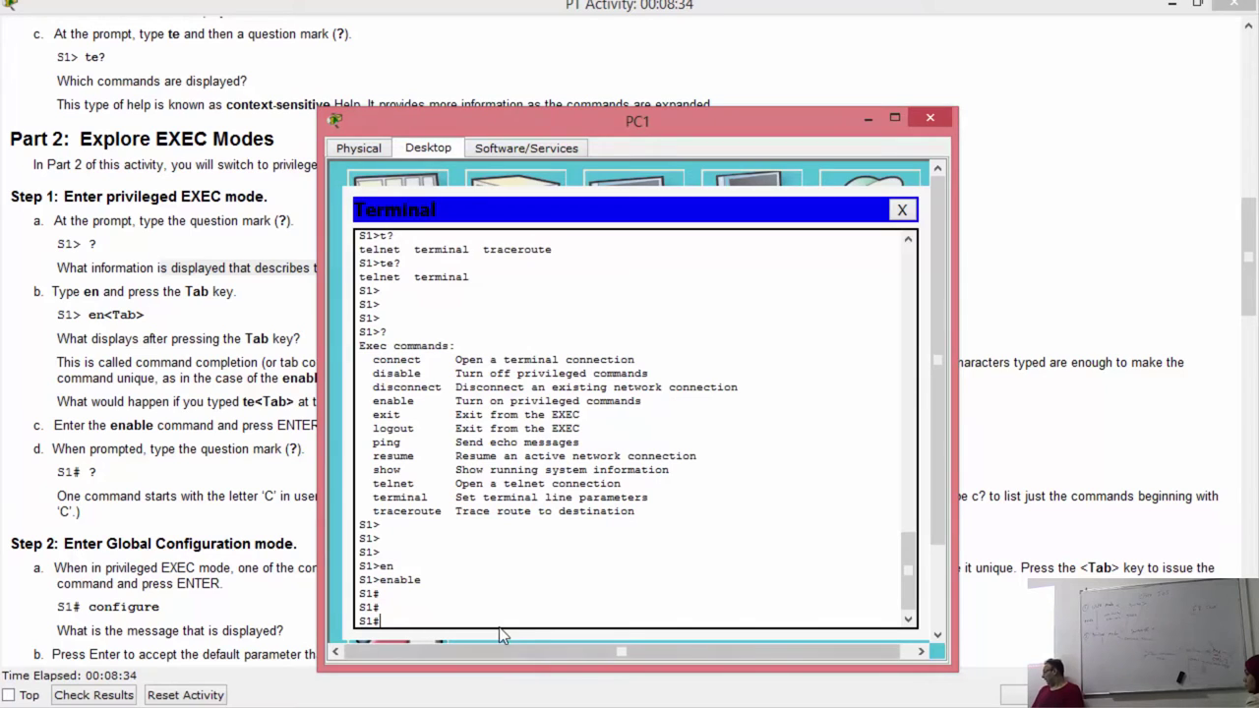
# Step: List all privileged EXEC commands on S1 with ?, and read Part 2, Step 2 on entering global configuration mode
pyautogui.write('?')
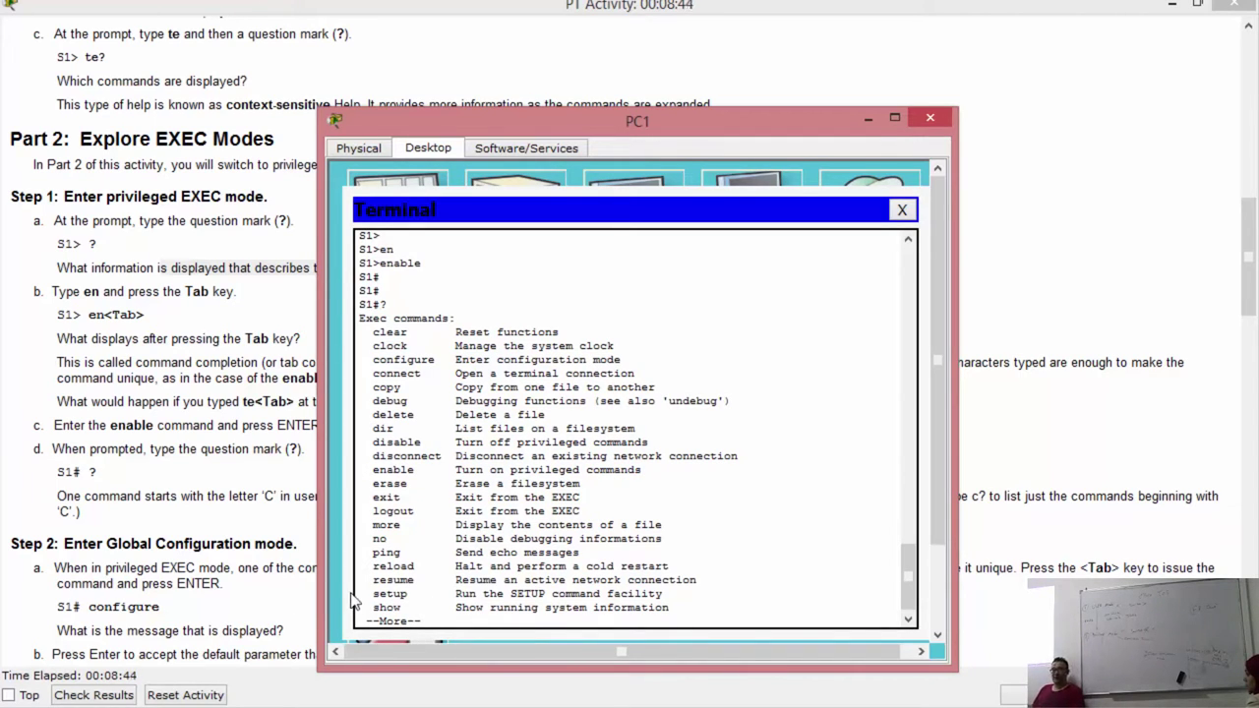
pyautogui.press('space')
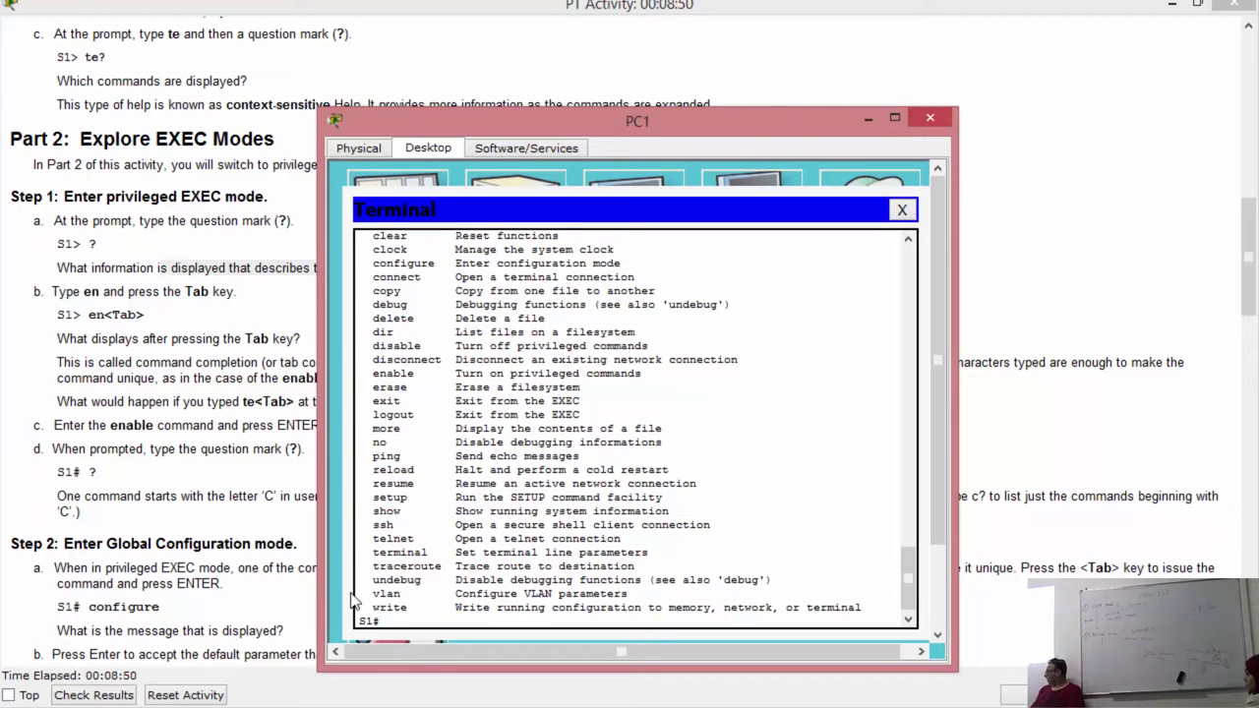
pyautogui.click(196, 538)
pyautogui.scroll(-2, 195, 537)
pyautogui.scroll(-4, 196, 537)
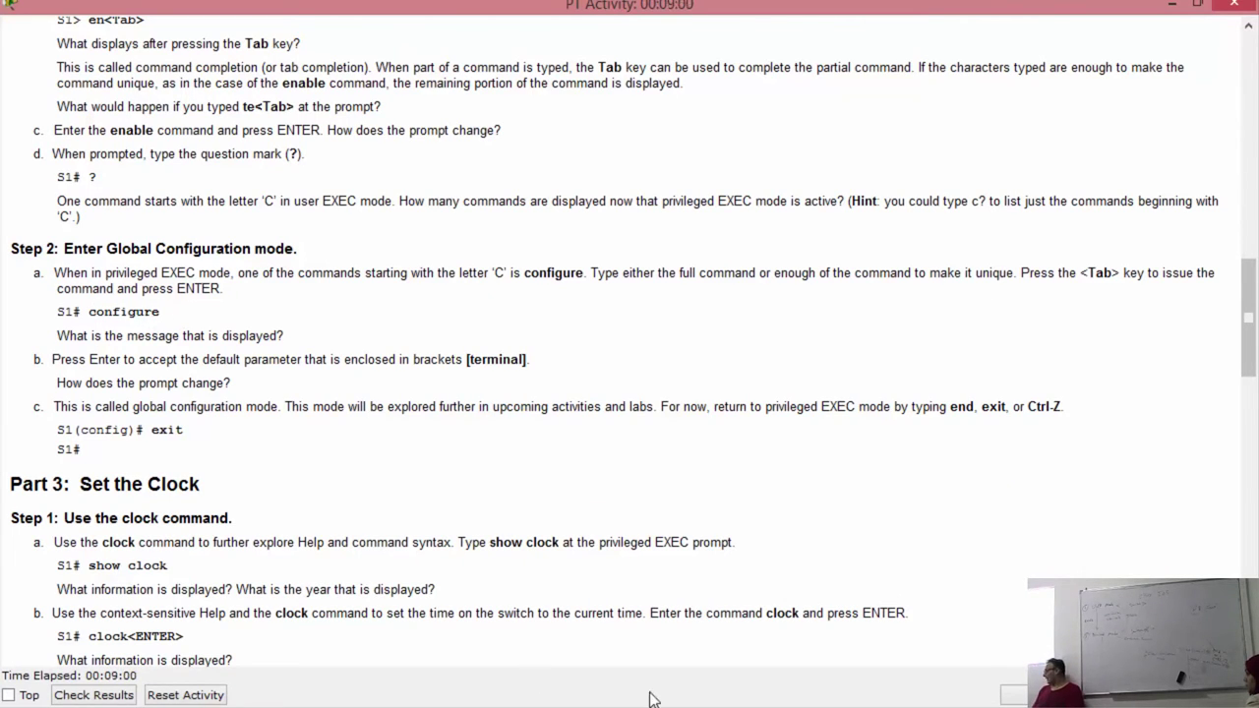
# Step: Test command completion at PC1's S1# prompt with c, co and con, and complete conf to configure
pyautogui.moveTo(655, 699)
pyautogui.click(787, 625)
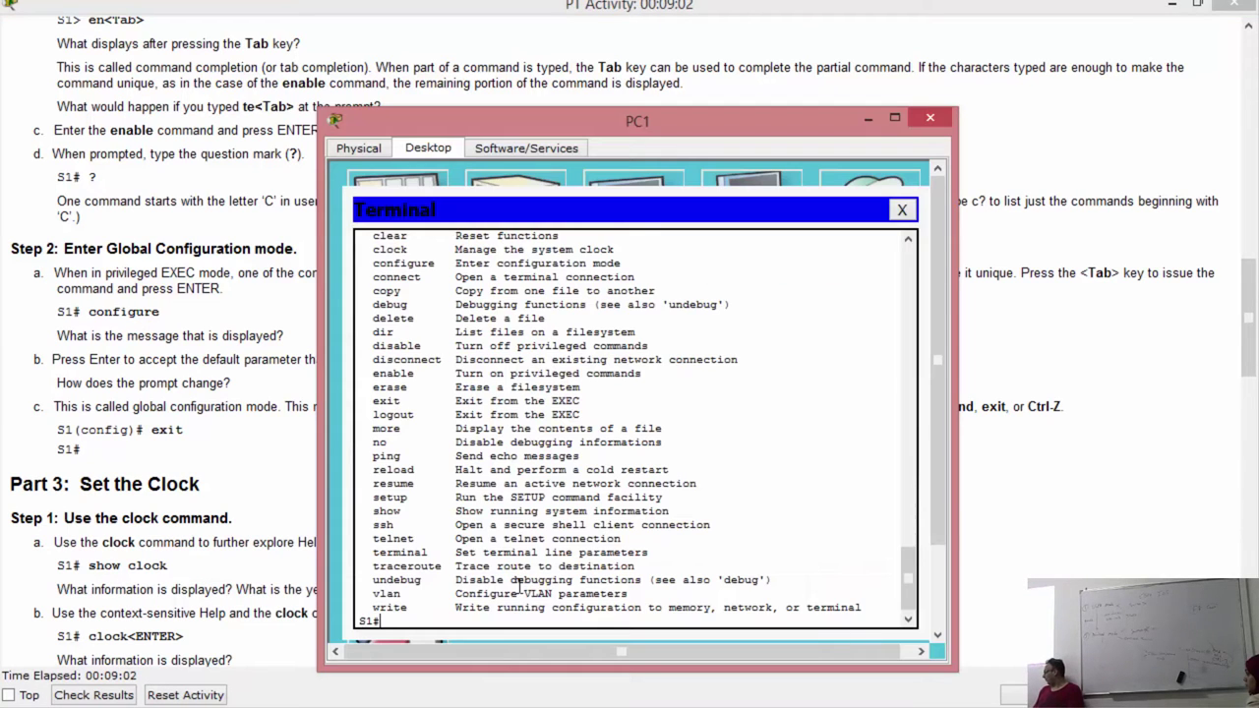
pyautogui.press('Return')
pyautogui.press('Return')
pyautogui.press('Return')
pyautogui.write('c')
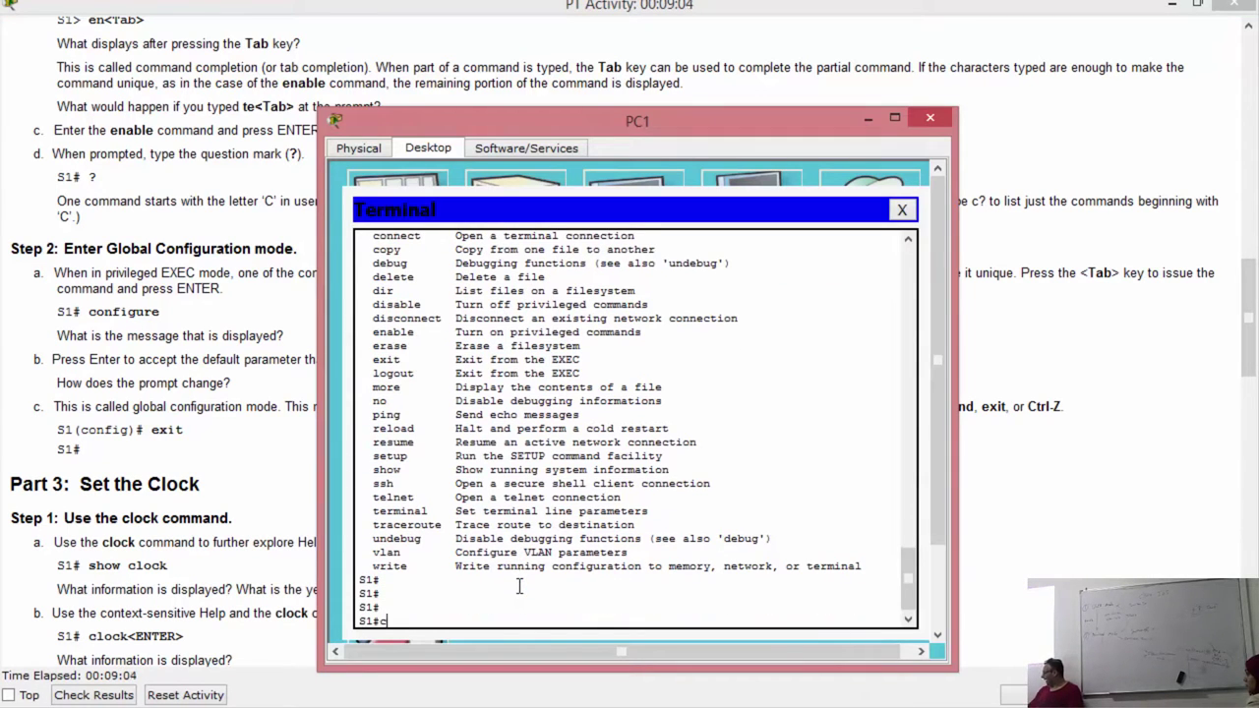
pyautogui.press('Tab')
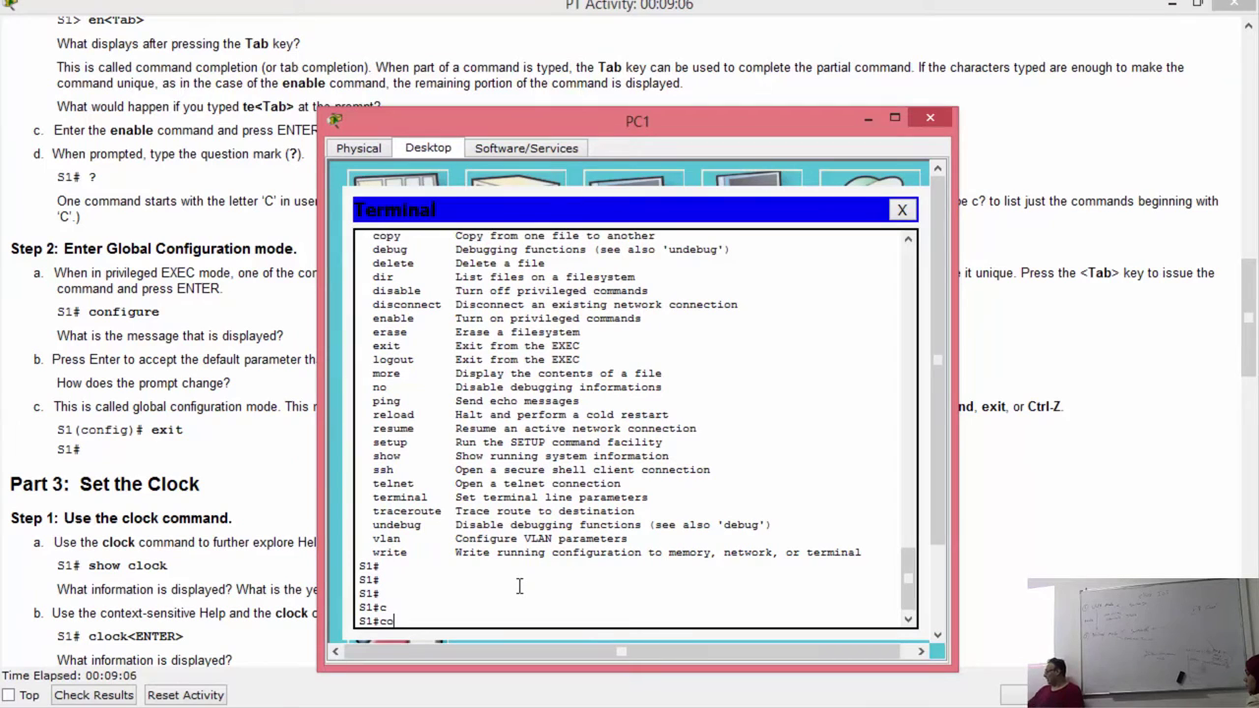
pyautogui.write('o')
pyautogui.press('Tab')
pyautogui.press('Tab')
pyautogui.press('Tab')
pyautogui.write('n')
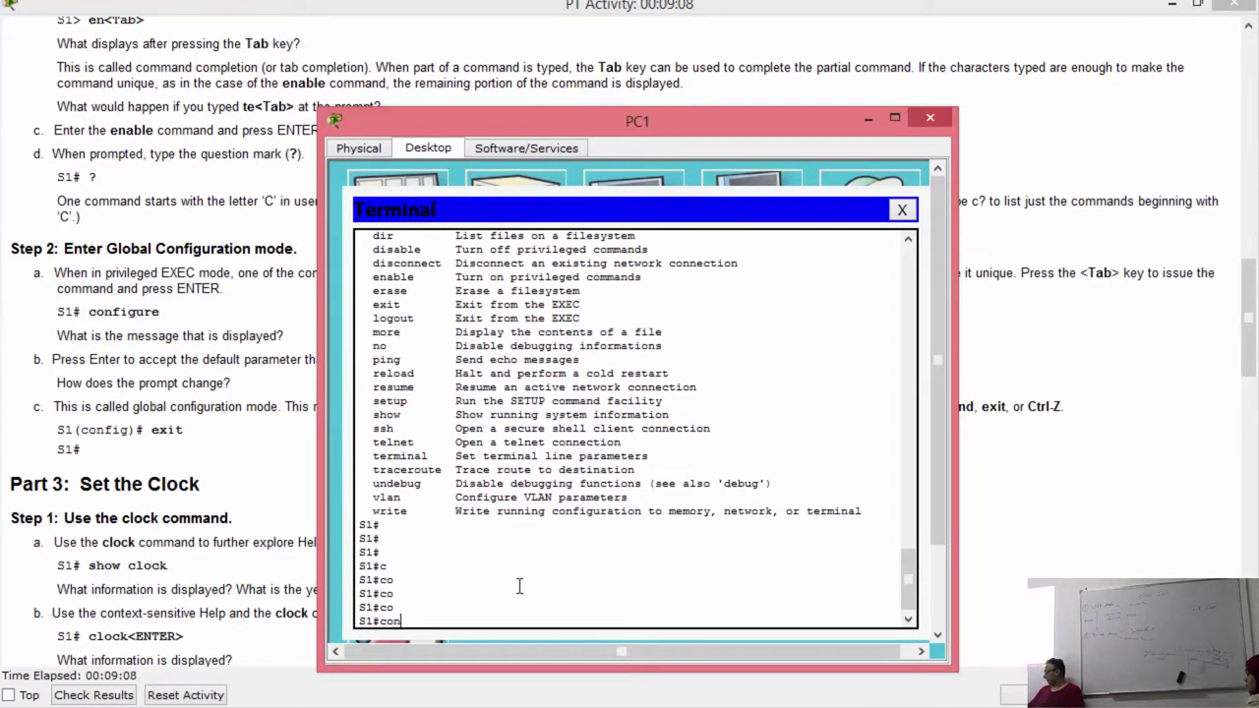
pyautogui.press('Tab')
pyautogui.press('Tab')
pyautogui.press('Tab')
pyautogui.write('f')
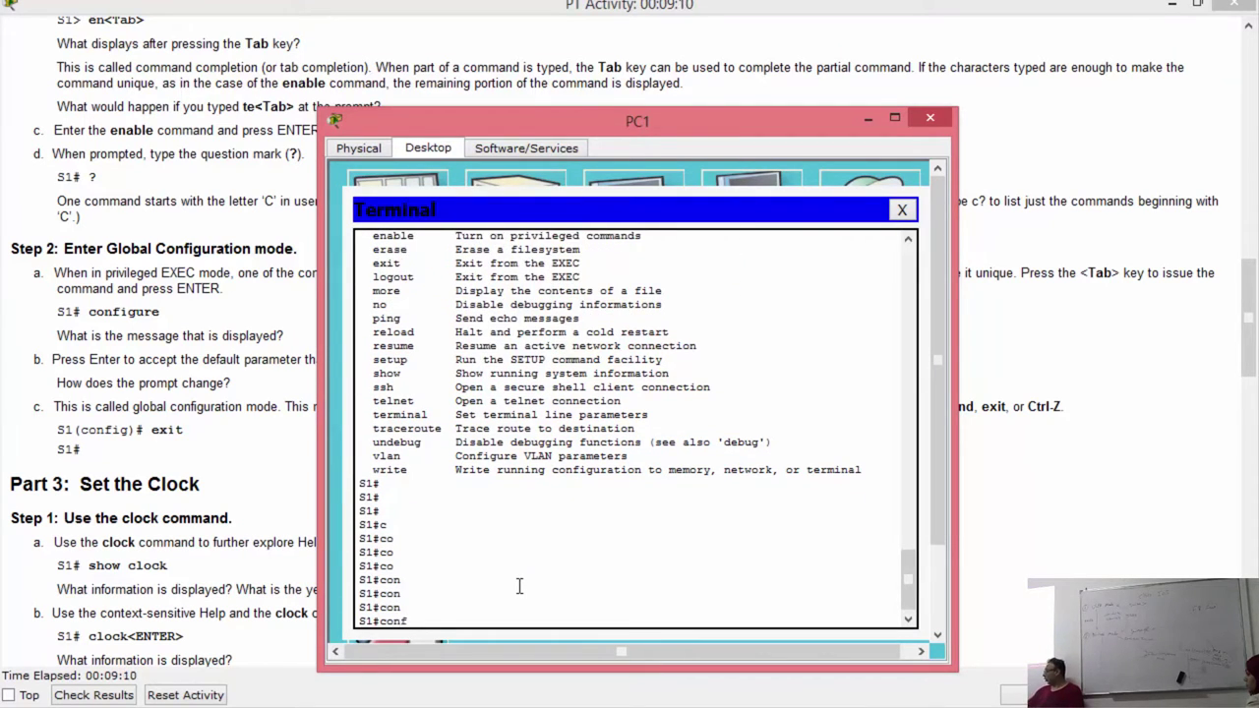
pyautogui.press('Tab')
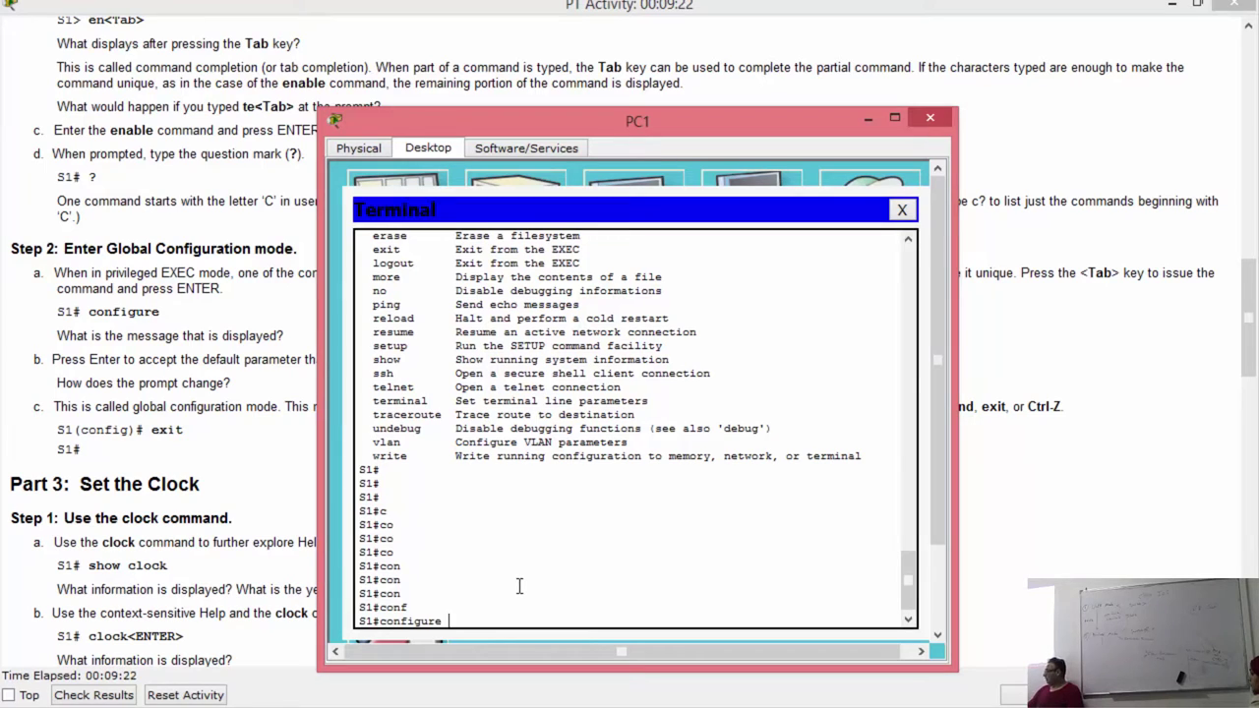
# Step: Complete configure t to configure terminal, then cut it back to configure and run that command without a parameter
pyautogui.press('Tab')
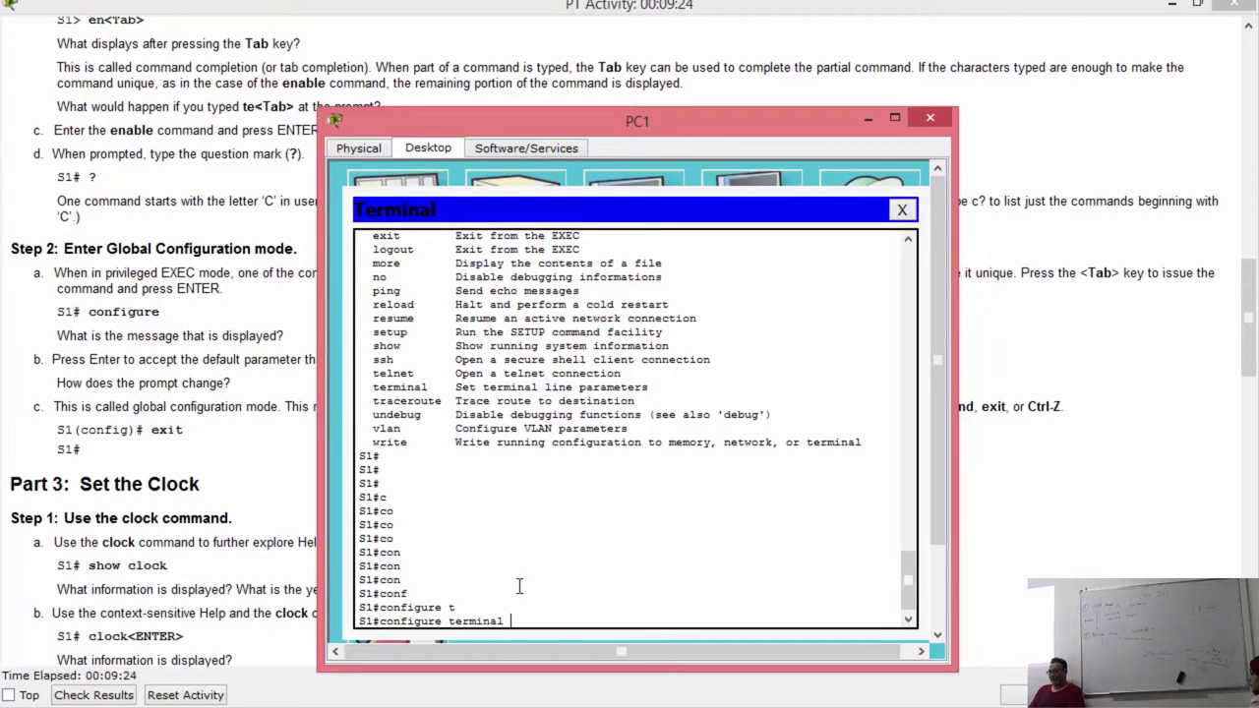
pyautogui.press('BackSpace')
pyautogui.press('BackSpace')
pyautogui.press('BackSpace')
pyautogui.press('BackSpace')
pyautogui.press('BackSpace')
pyautogui.press('BackSpace')
pyautogui.press('BackSpace')
pyautogui.press('BackSpace')
pyautogui.press('BackSpace')
pyautogui.press('BackSpace')
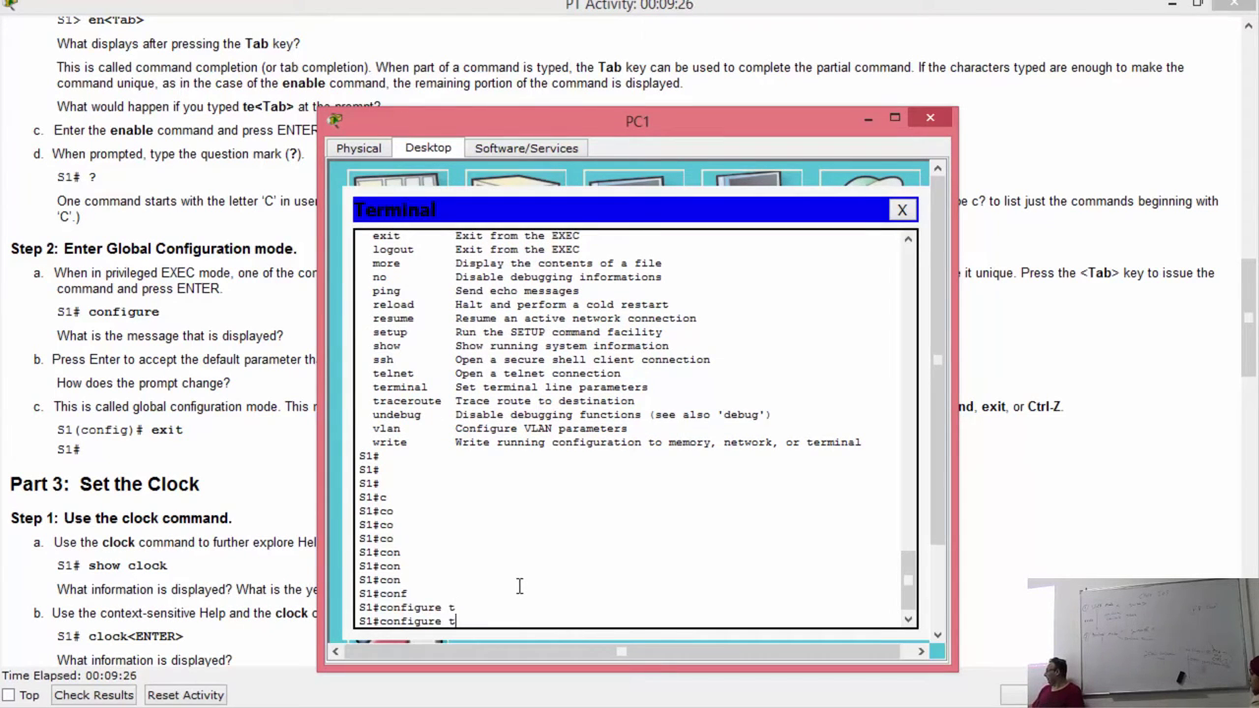
pyautogui.press('Return')
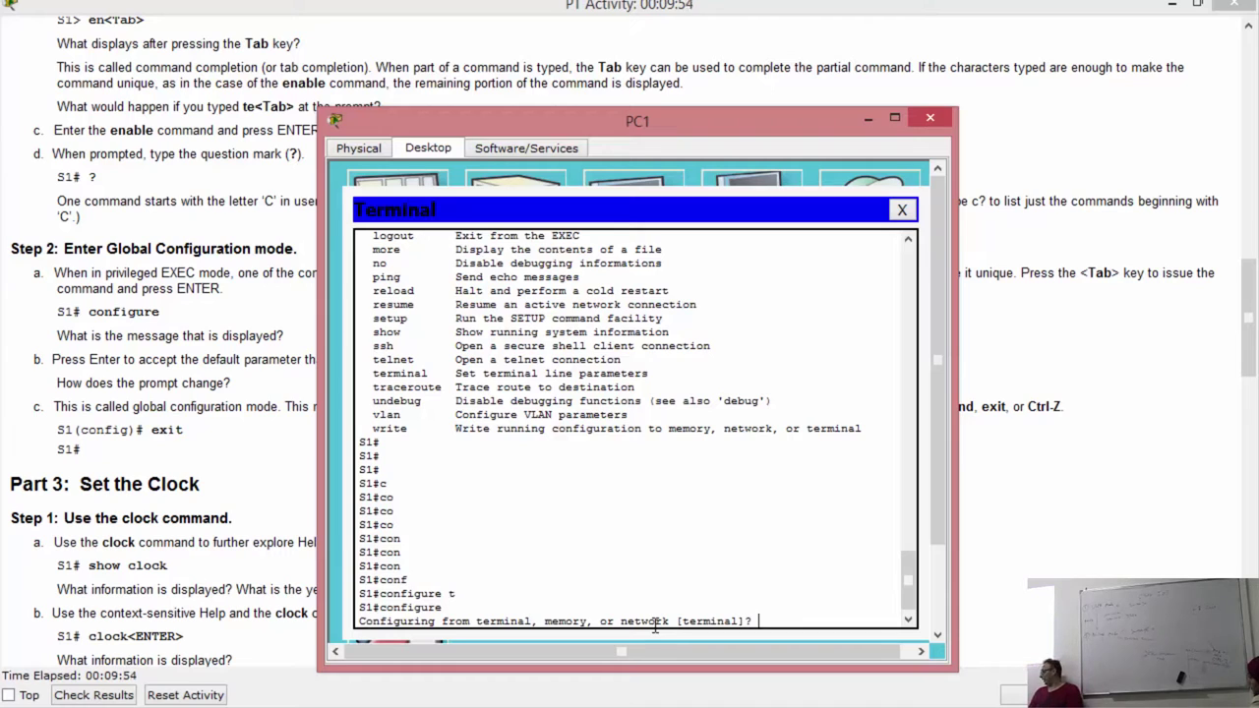
# Step: Highlight the memory and network options in the configuration source prompt, and accept the default terminal to enter global configuration mode
pyautogui.doubleClick(562, 619)
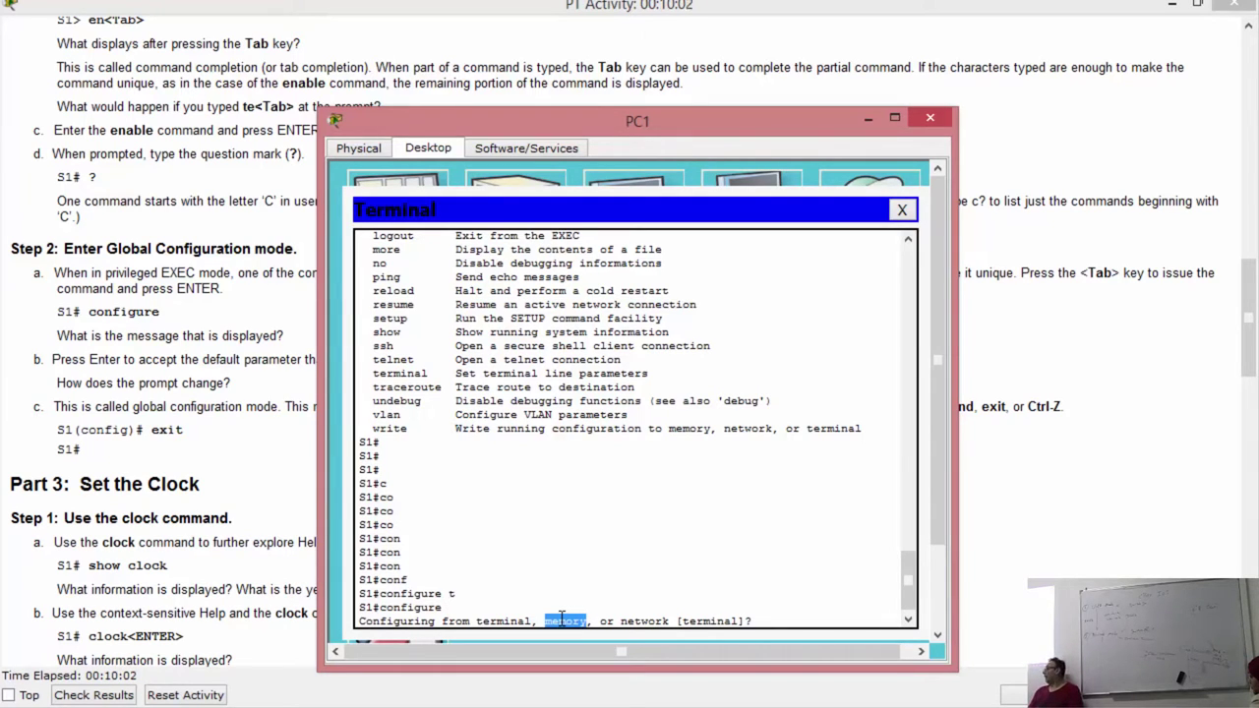
pyautogui.doubleClick(645, 620)
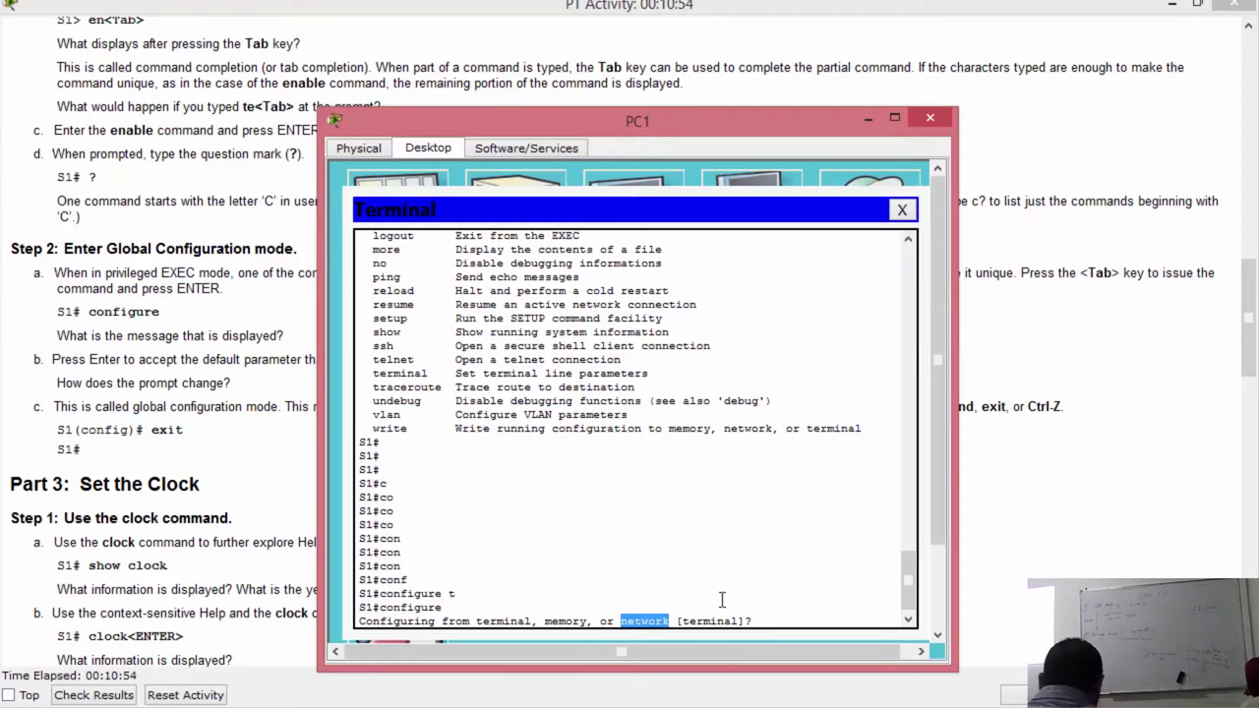
pyautogui.click(641, 597)
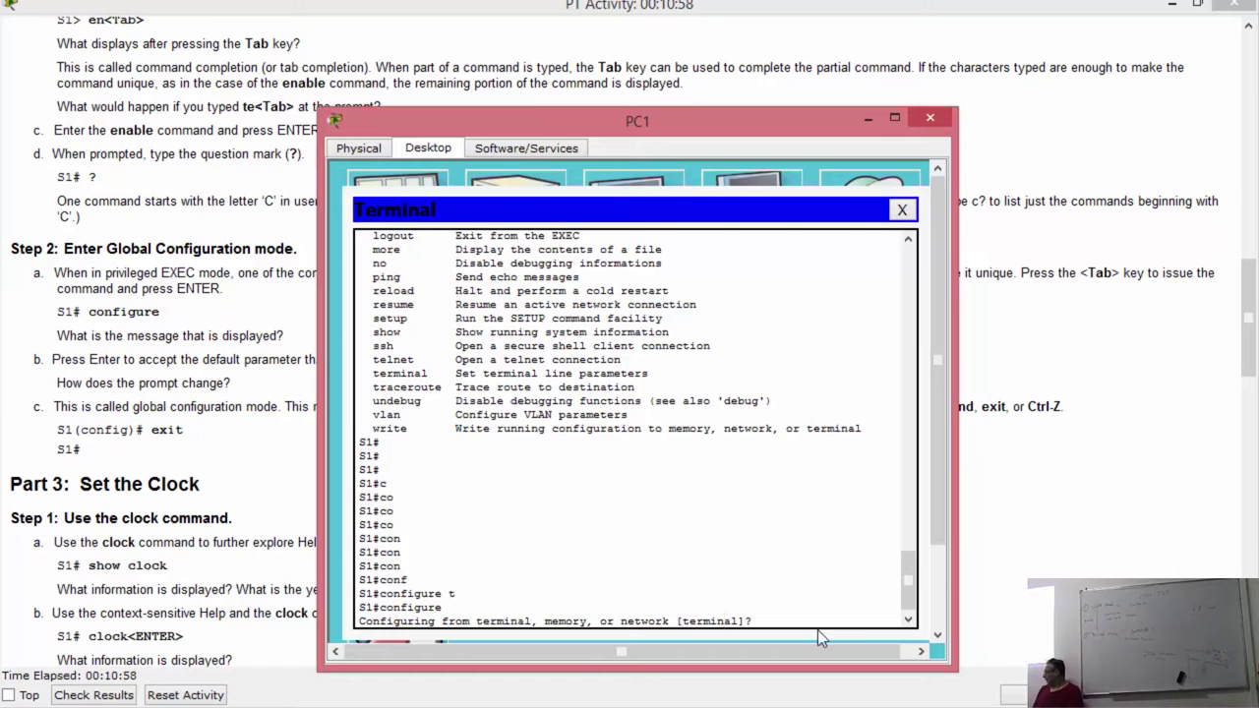
pyautogui.press('Return')
pyautogui.press('Return')
pyautogui.press('Return')
pyautogui.press('Return')
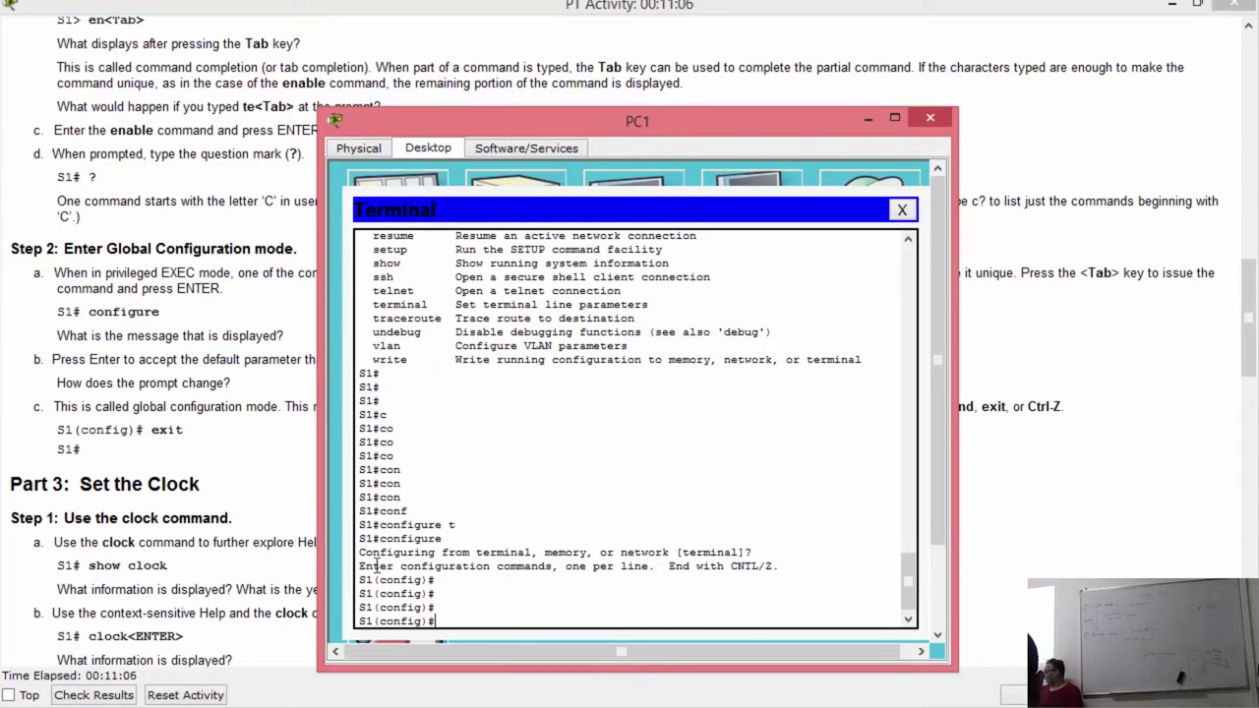
# Step: Highlight the message on ending configuration mode, and return S1 to privileged EXEC mode with the ^Z sequence
pyautogui.moveTo(373, 568); pyautogui.dragTo(798, 565)
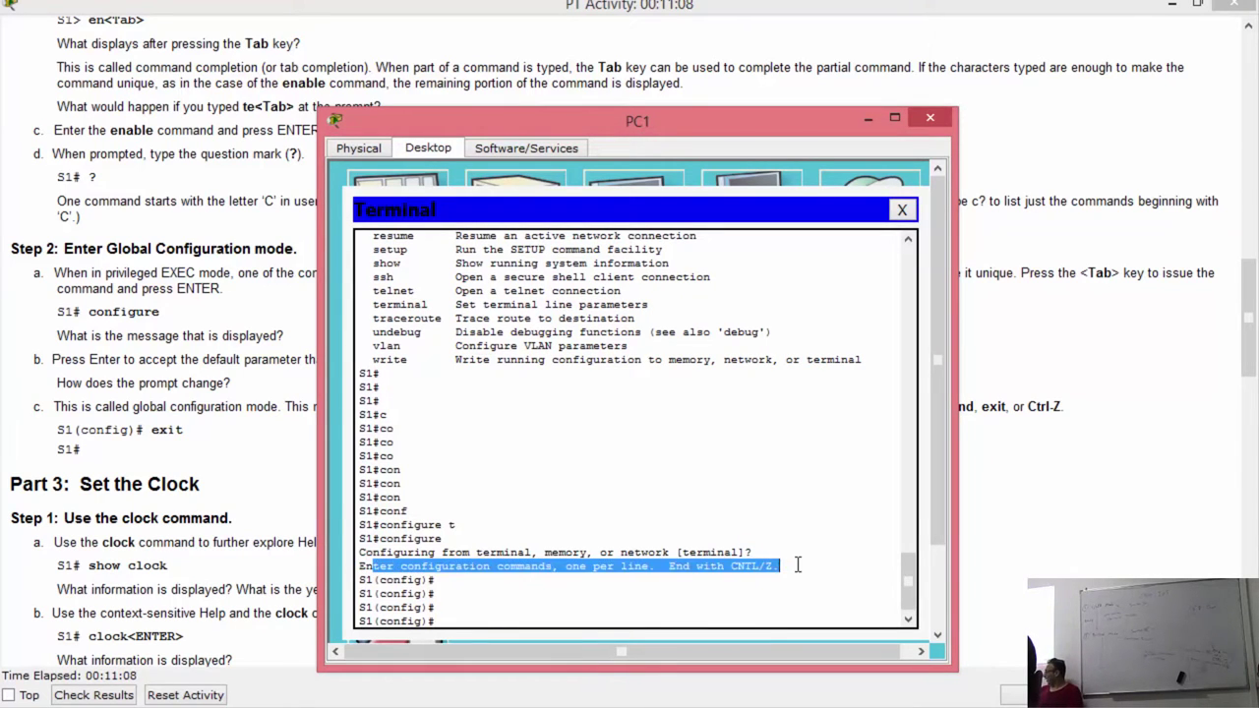
pyautogui.click(433, 615)
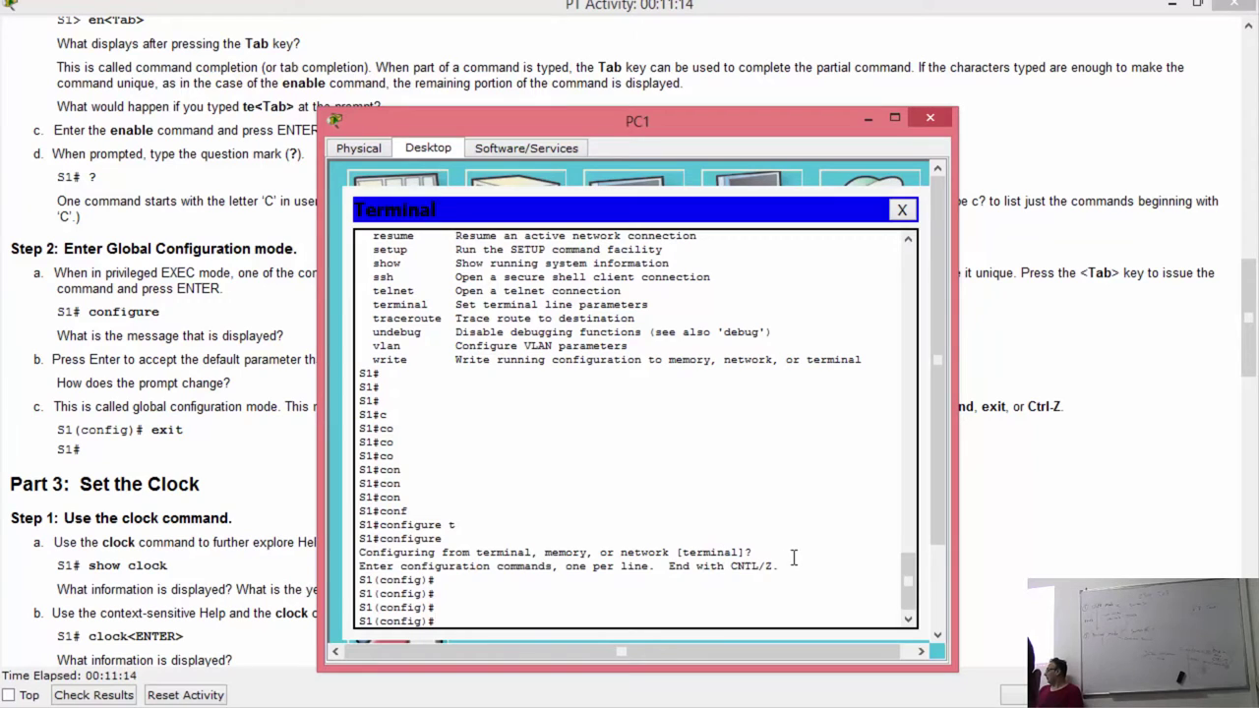
pyautogui.moveTo(794, 558); pyautogui.dragTo(736, 558)
pyautogui.click(728, 579)
pyautogui.hotkey('ctrl', 'z')
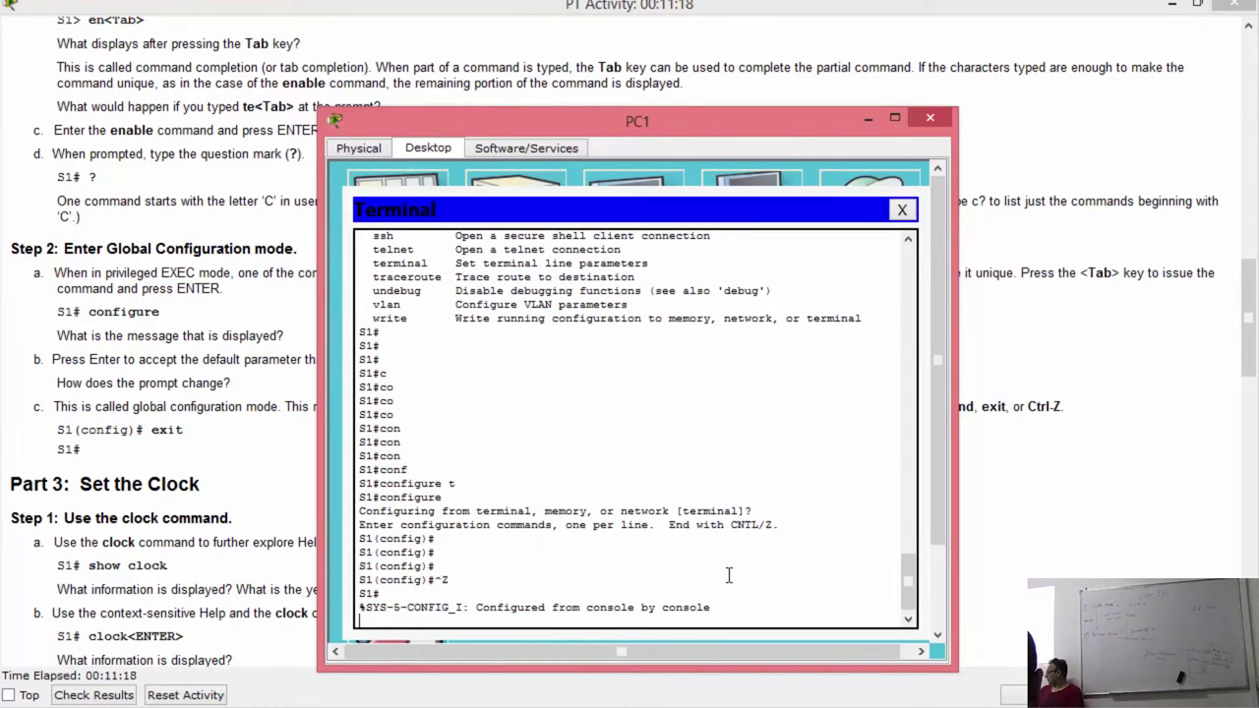
pyautogui.press('Return')
pyautogui.press('Return')
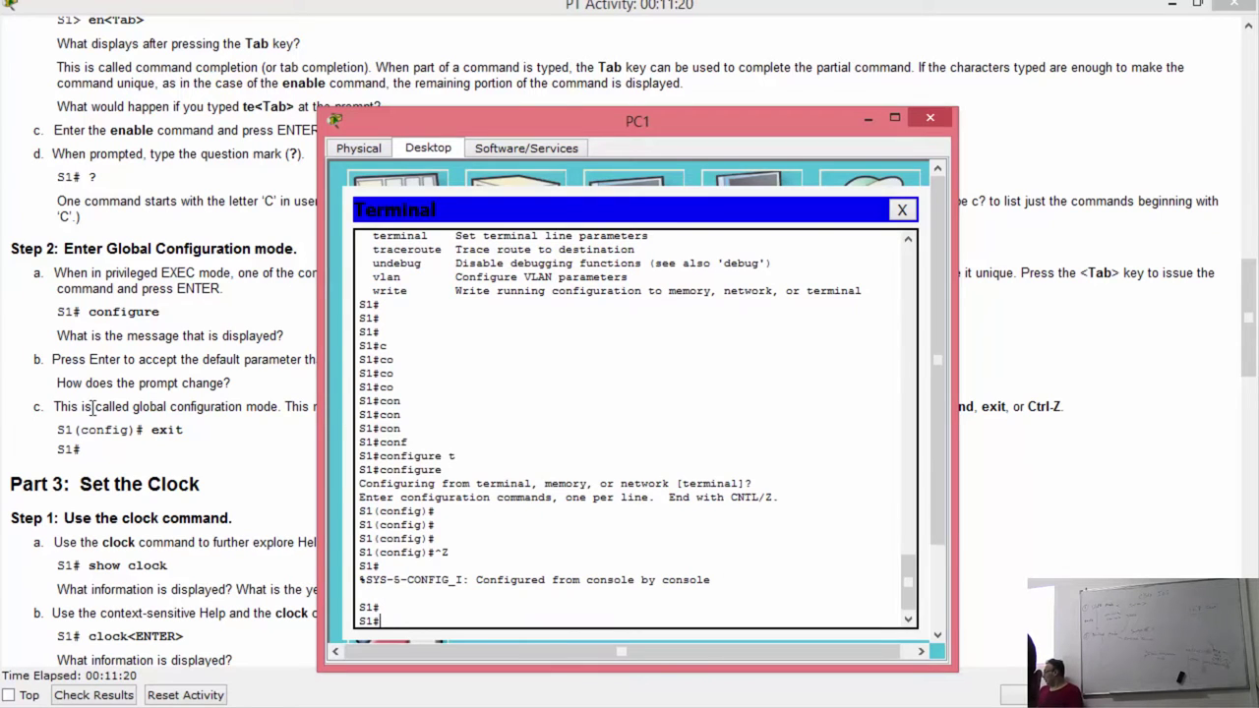
# Step: Read Part 3 of the activity on setting the clock and exploring additional command messages, and return to PC1's terminal
pyautogui.click(153, 384)
pyautogui.scroll(-3, 263, 340)
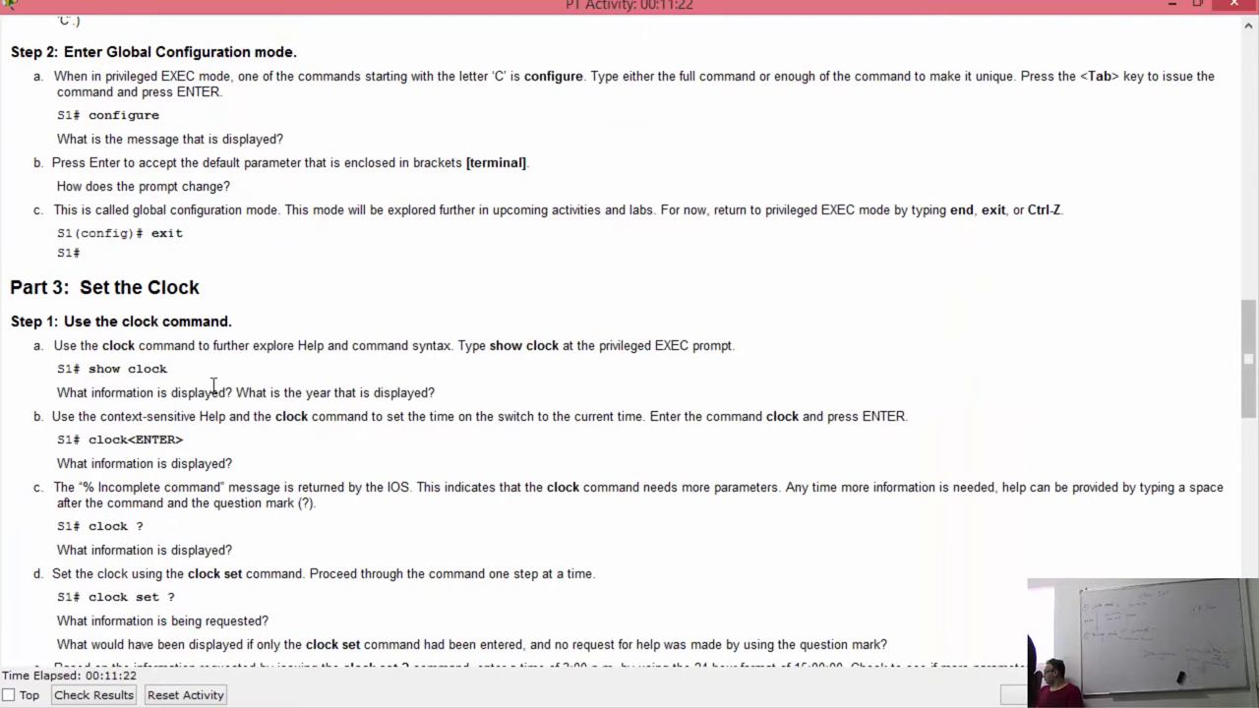
pyautogui.scroll(-3, 213, 383)
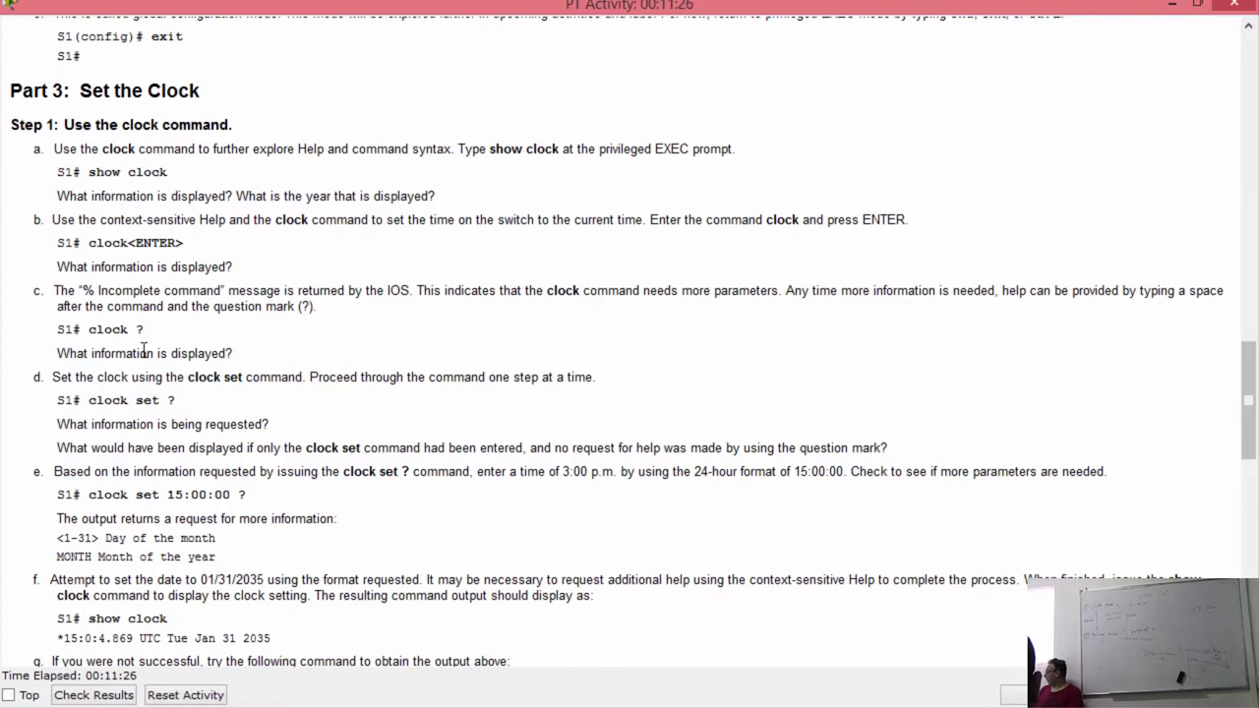
pyautogui.scroll(-3, 428, 446)
pyautogui.scroll(-3, 473, 539)
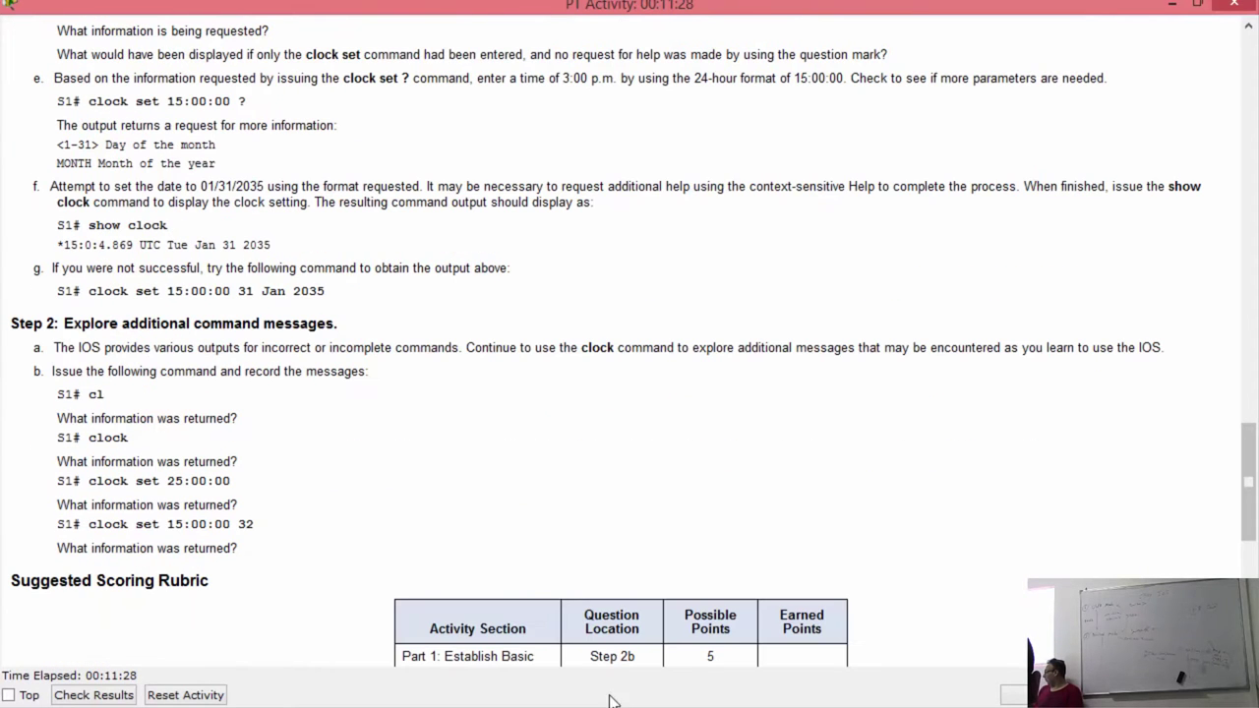
pyautogui.click(640, 633)
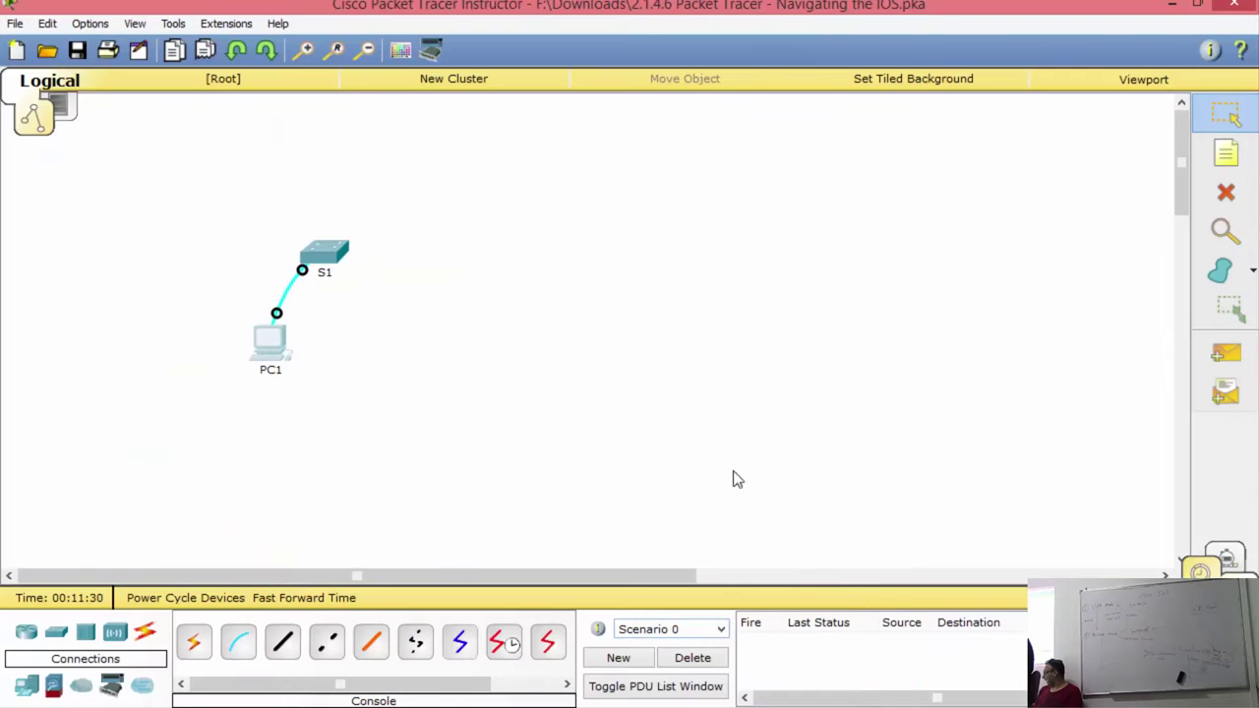
pyautogui.moveTo(684, 704)
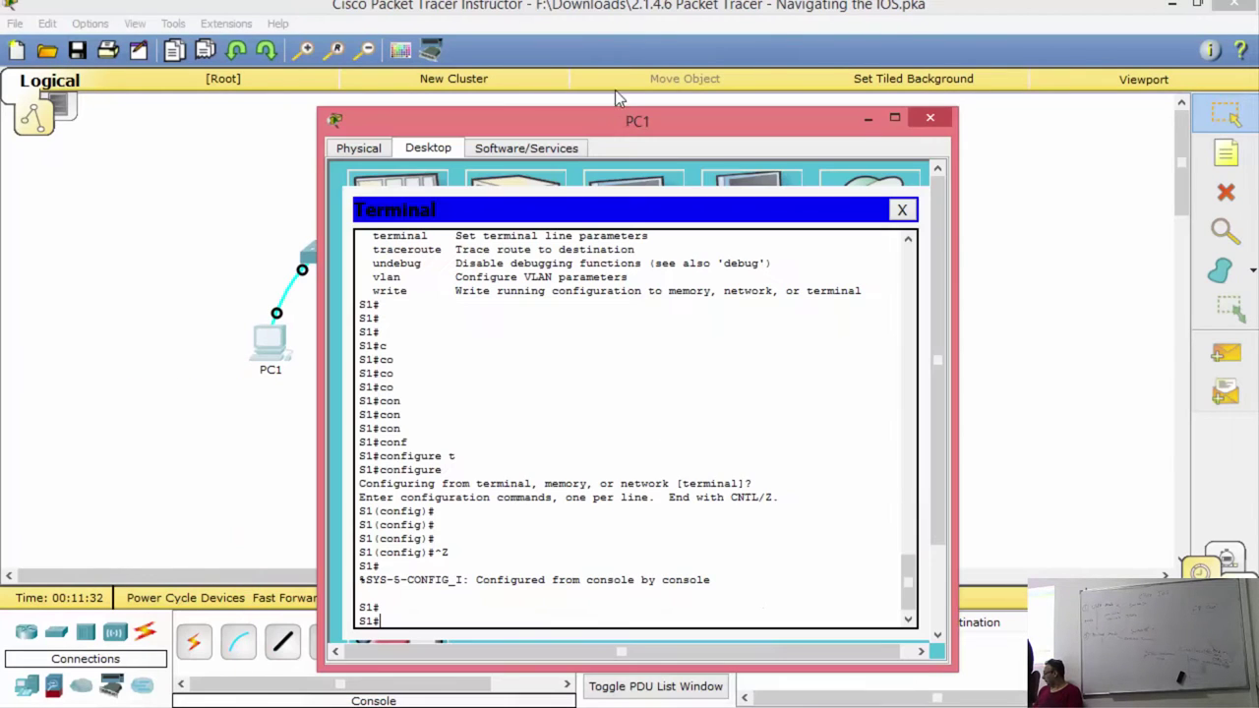
pyautogui.click(783, 649)
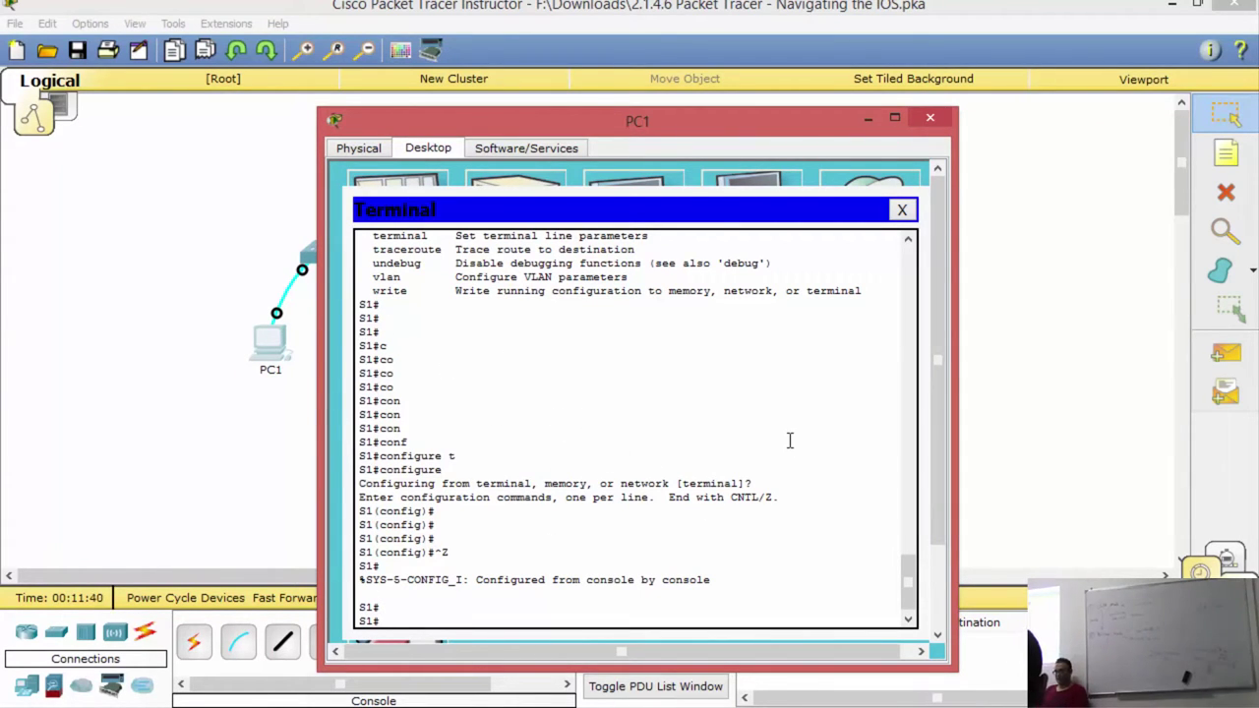
# Step: Close PC1's window and try to access the CLI directly on switch S1
pyautogui.click(929, 117)
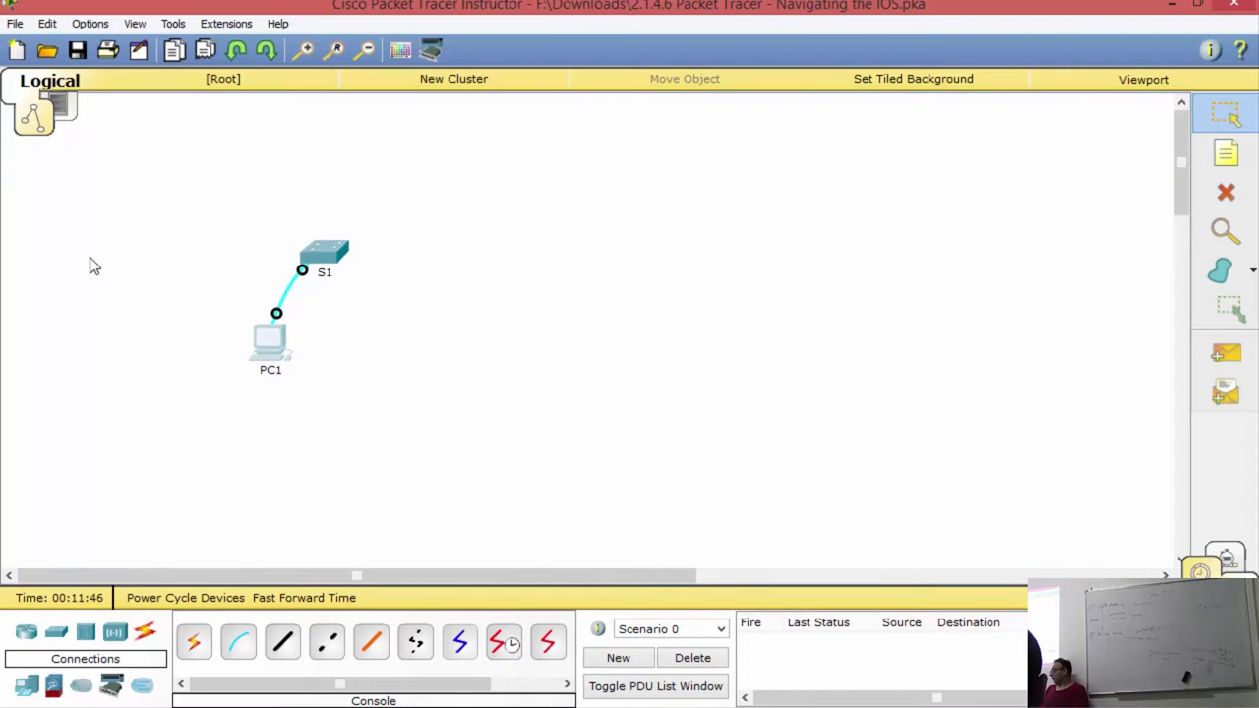
pyautogui.click(330, 258)
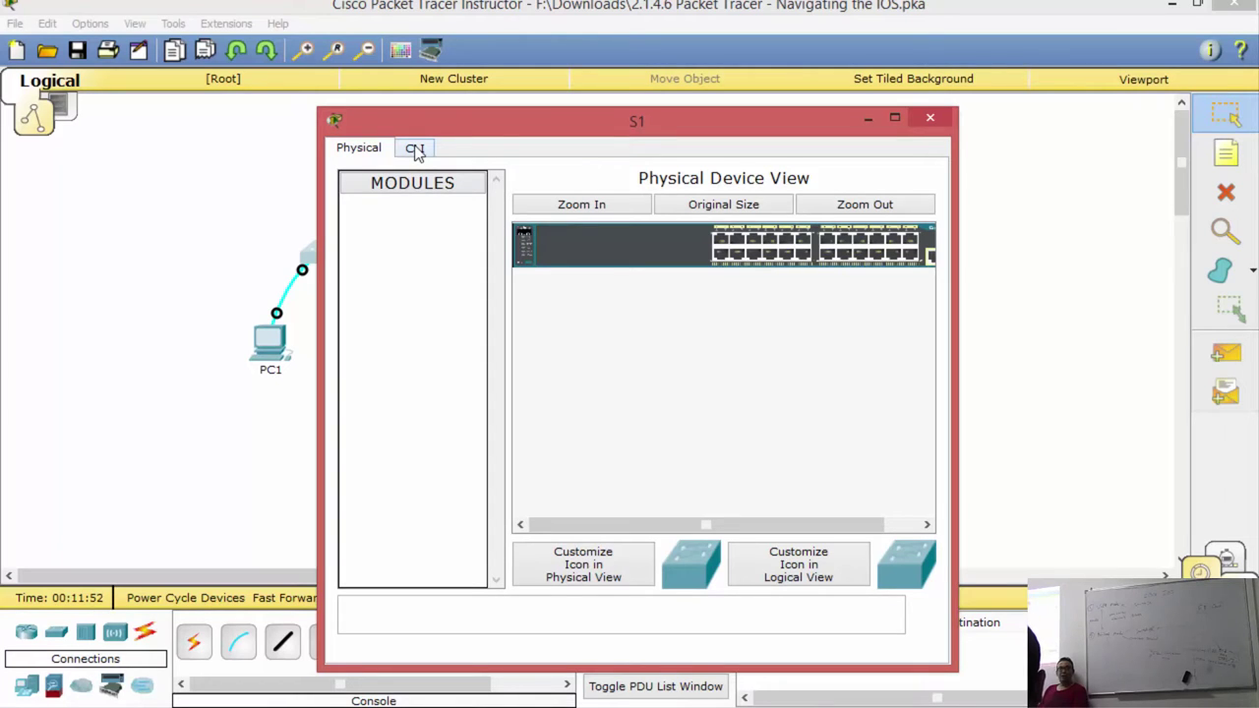
pyautogui.click(414, 149)
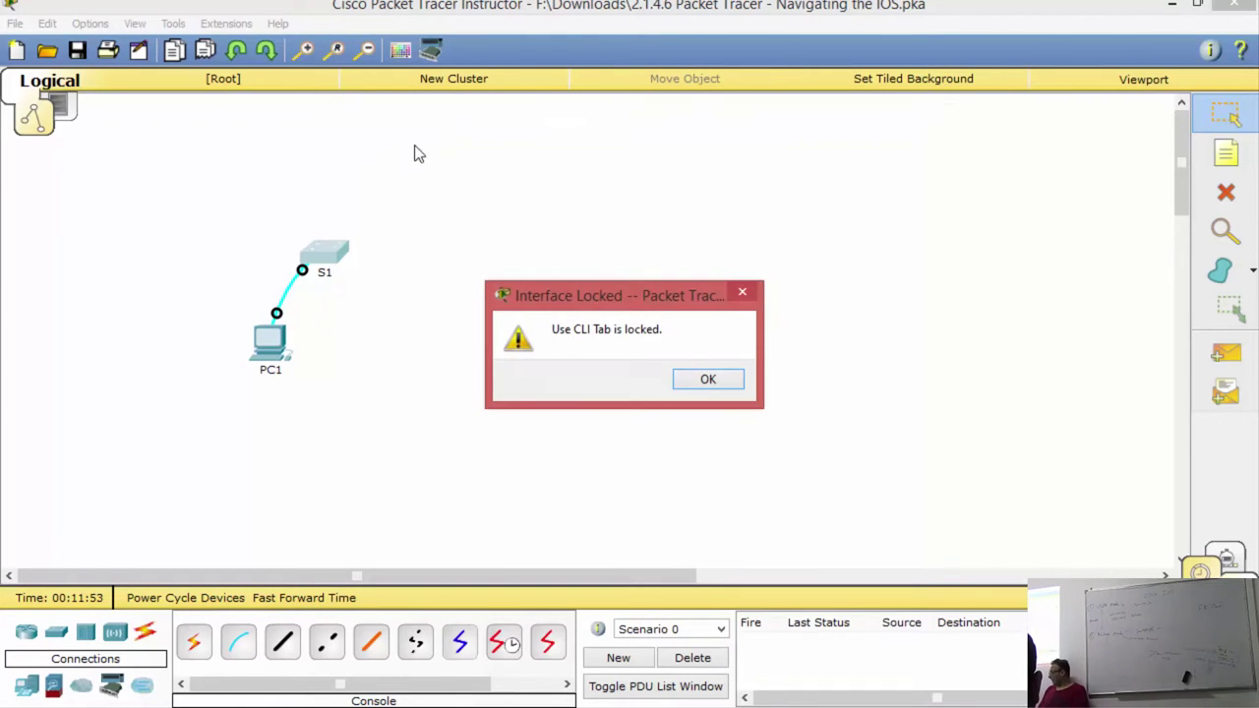
pyautogui.click(723, 381)
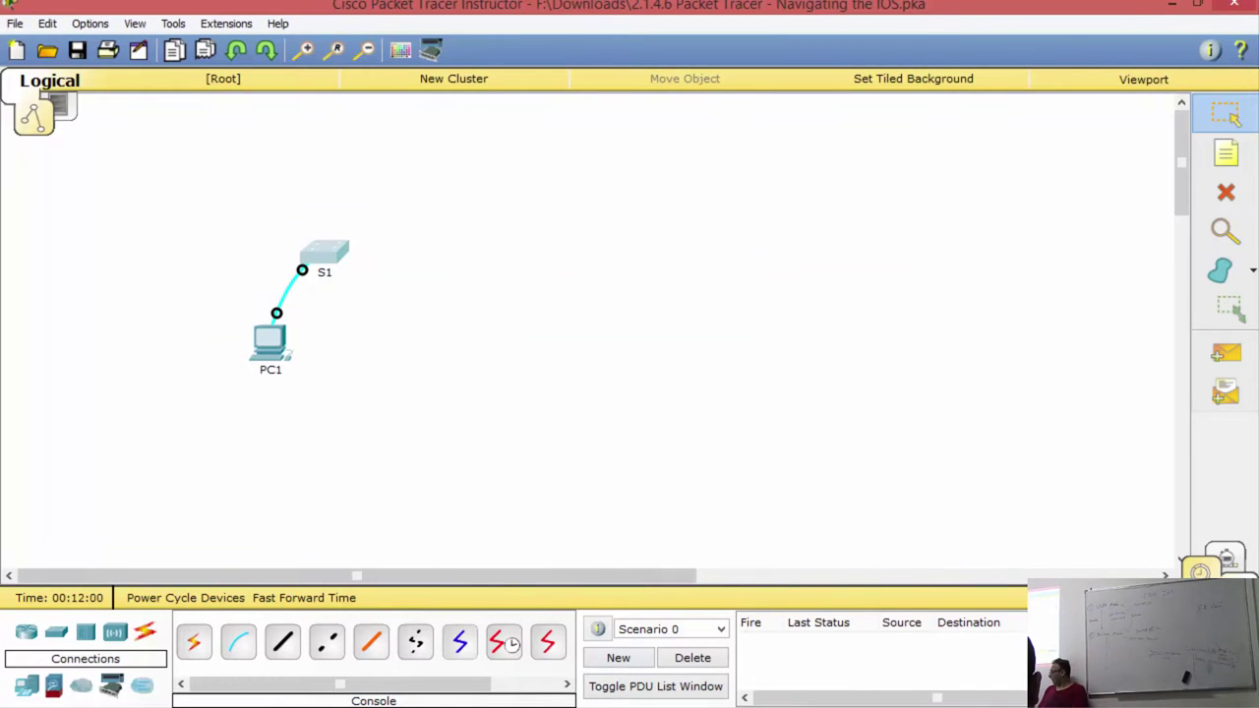
# Step: Reopen PC1's terminal session to S1 with 9600 bits per second, 8 data bits, no parity, 1 stop bit and no flow control
pyautogui.click(272, 340)
pyautogui.click(665, 261)
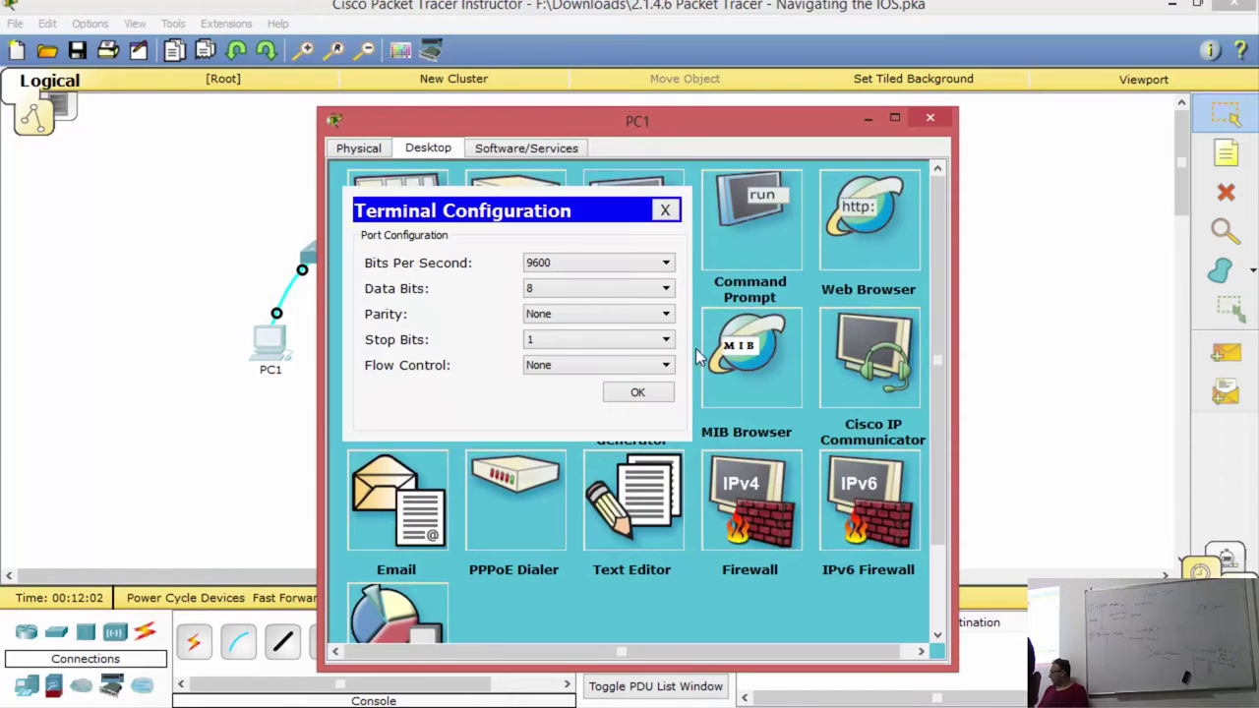
pyautogui.click(639, 394)
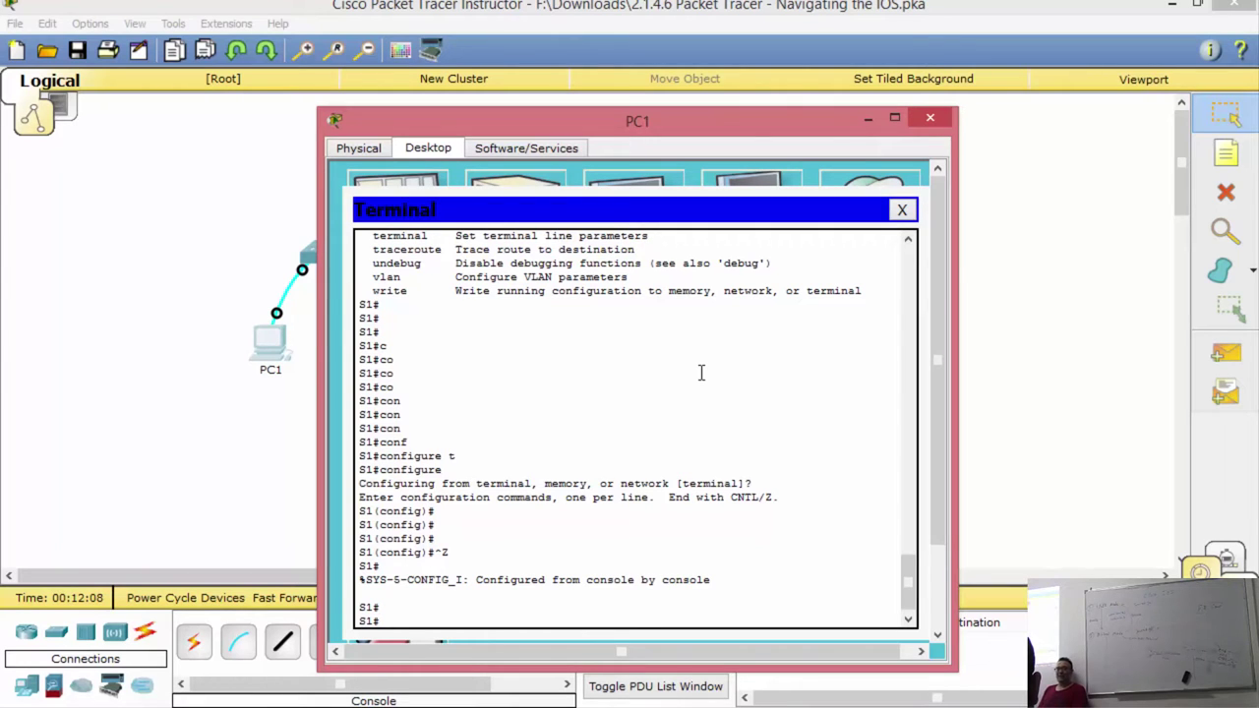
# Step: Close PC1's window and start a new blank network without saving the Navigating the IOS activity
pyautogui.click(930, 117)
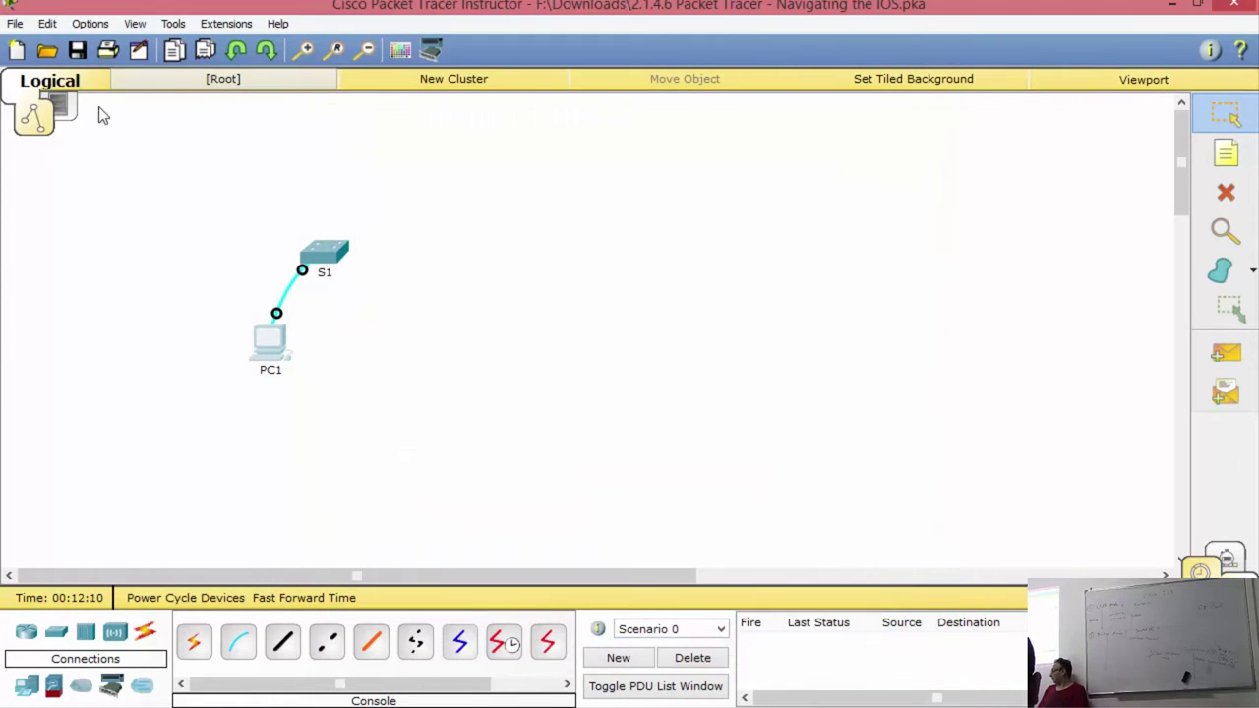
pyautogui.click(16, 50)
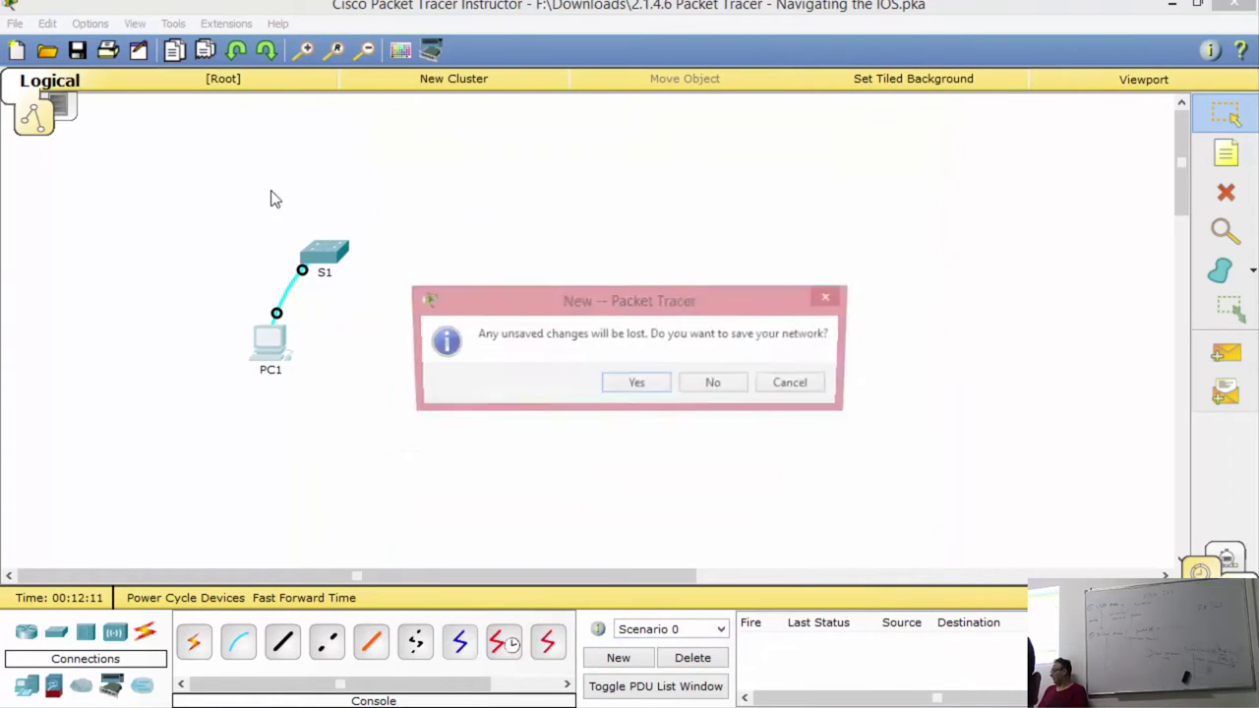
pyautogui.click(700, 389)
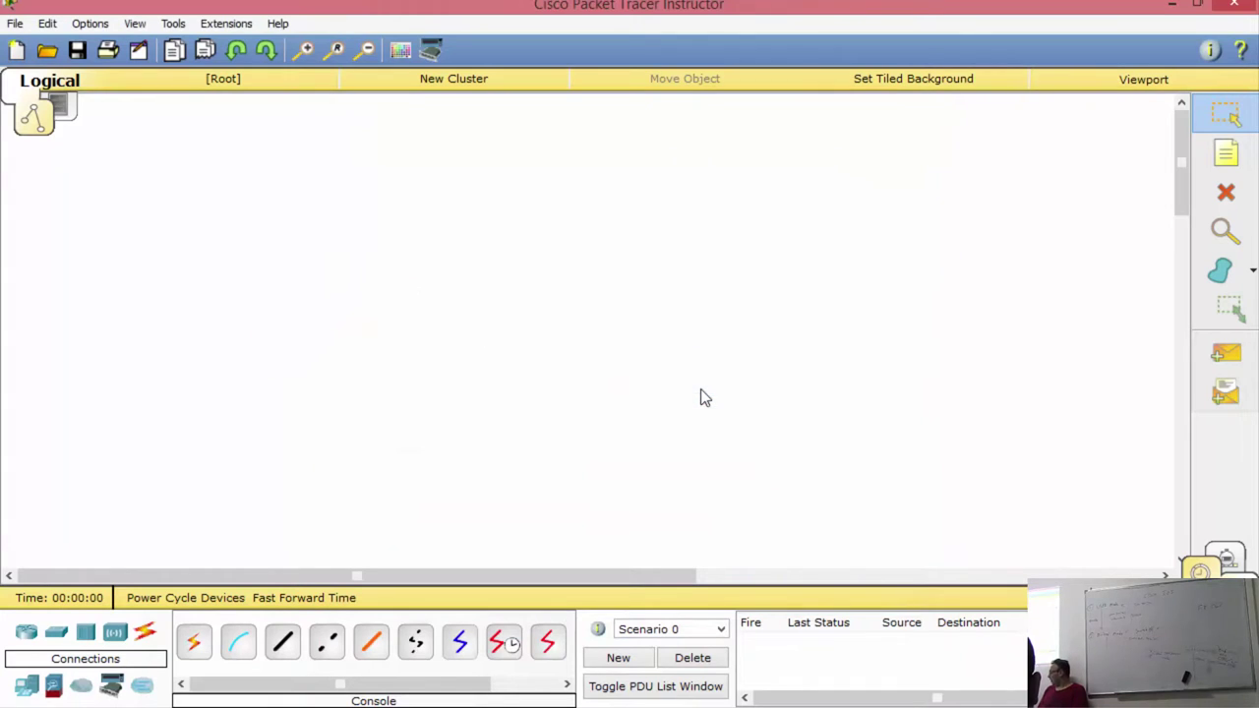
# Step: Add a 2960-24TT switch to the workspace and a generic PC beside it
pyautogui.click(56, 631)
pyautogui.moveTo(283, 641); pyautogui.dragTo(393, 258)
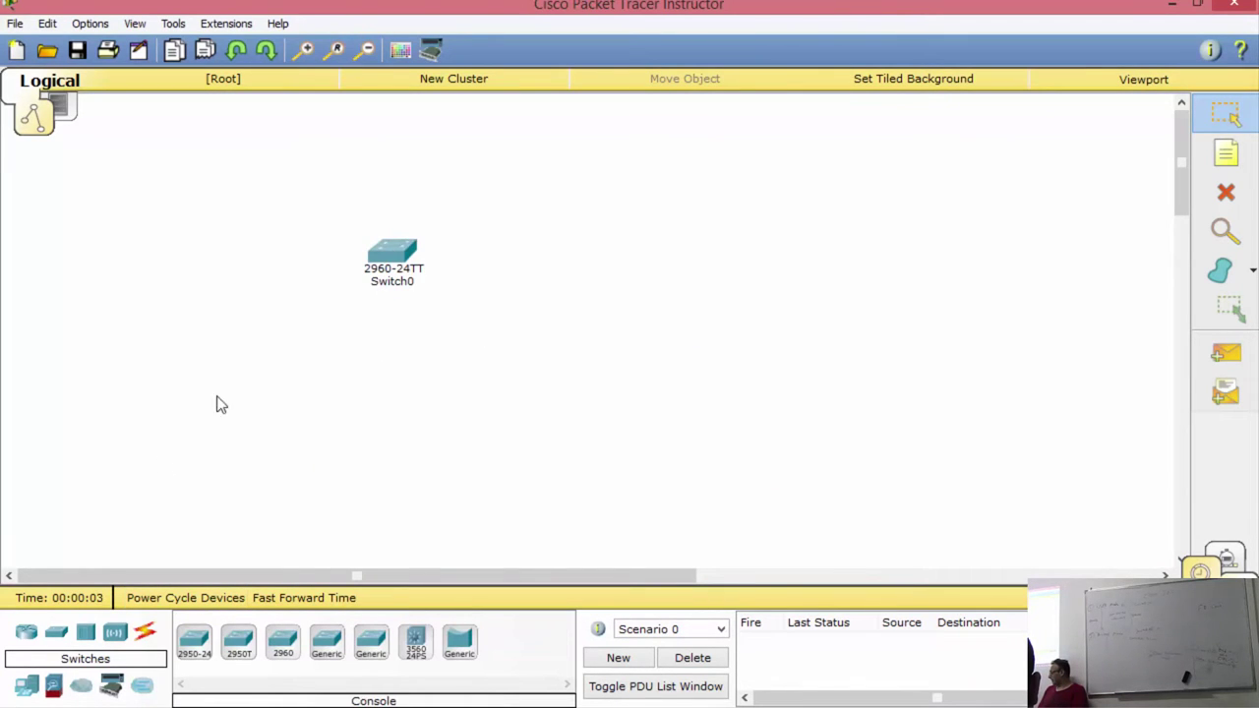
pyautogui.click(27, 686)
pyautogui.moveTo(192, 645); pyautogui.dragTo(111, 292)
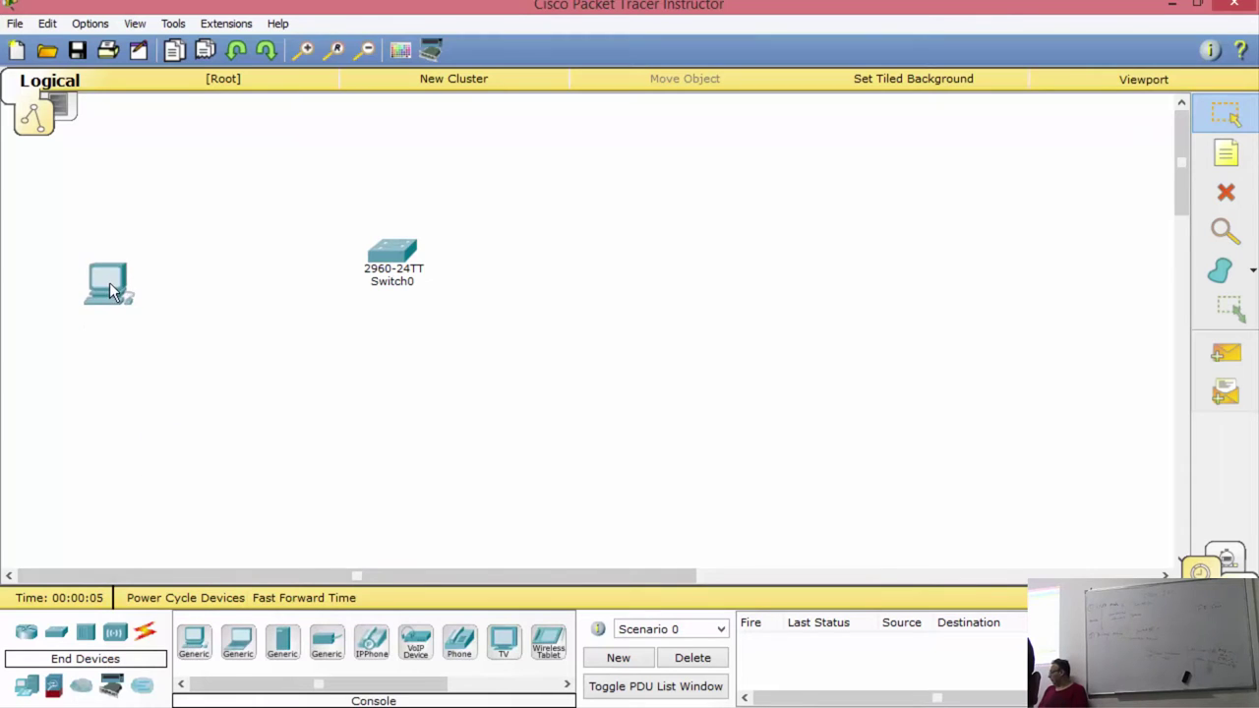
# Step: Connect PC0 to Switch0 with a console cable
pyautogui.click(144, 633)
pyautogui.click(238, 641)
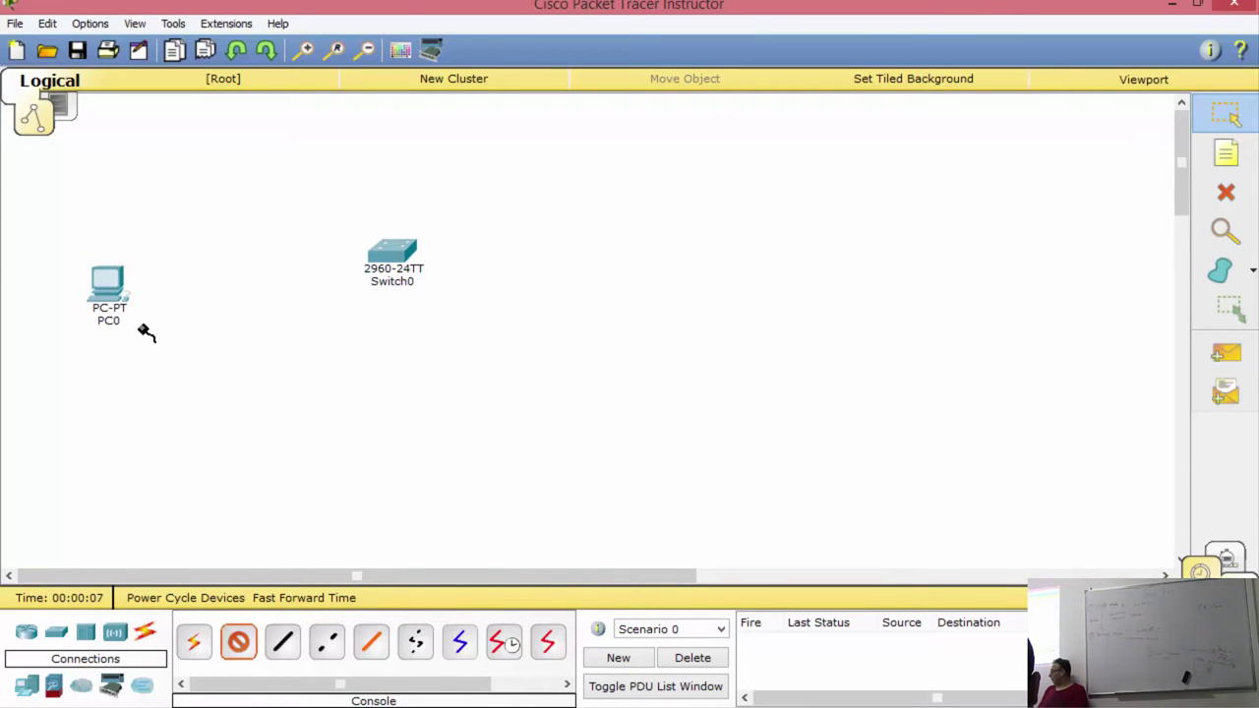
pyautogui.click(120, 293)
pyautogui.click(165, 327)
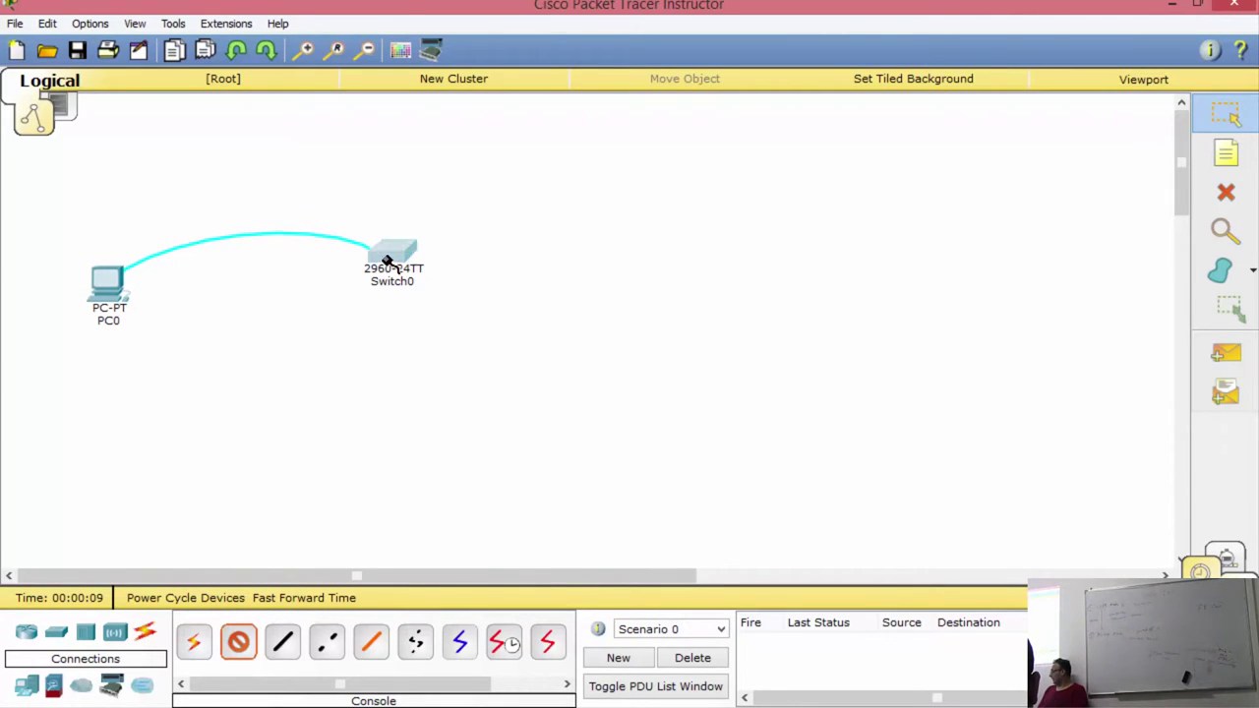
pyautogui.click(387, 260)
pyautogui.click(433, 8)
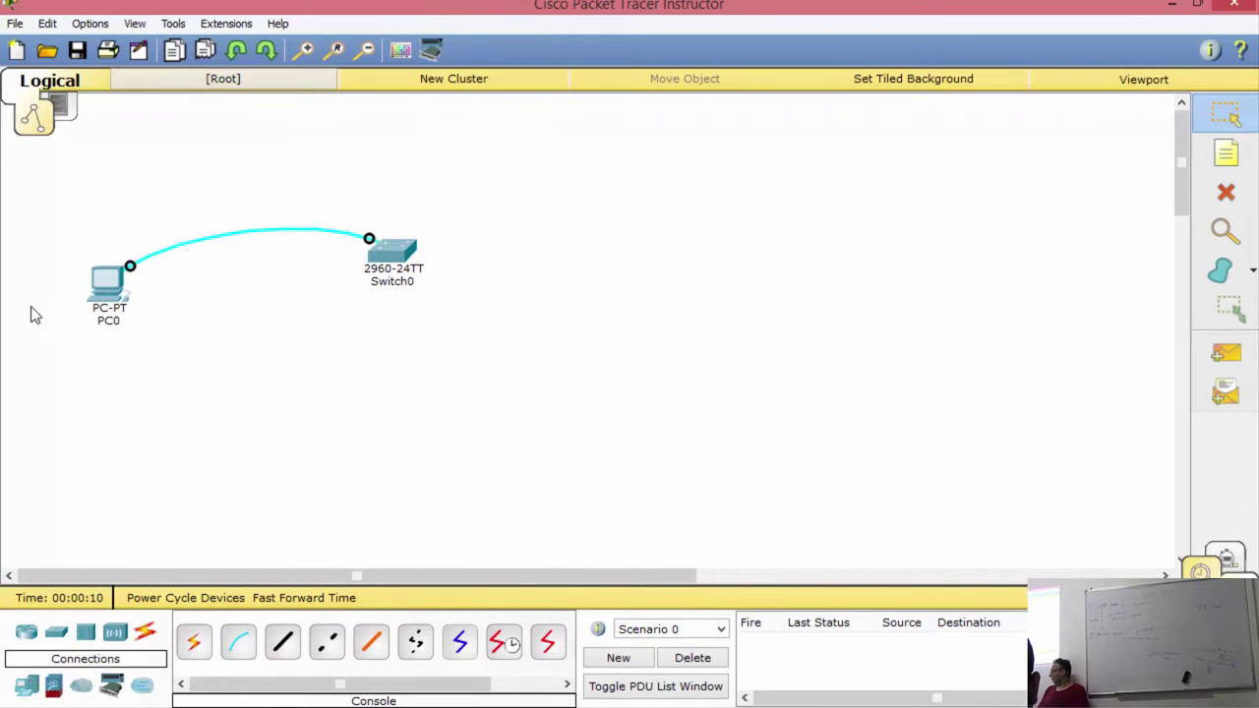
# Step: Open a terminal session from PC0 to Switch0, accepting the terminal configuration
pyautogui.click(104, 295)
pyautogui.click(488, 148)
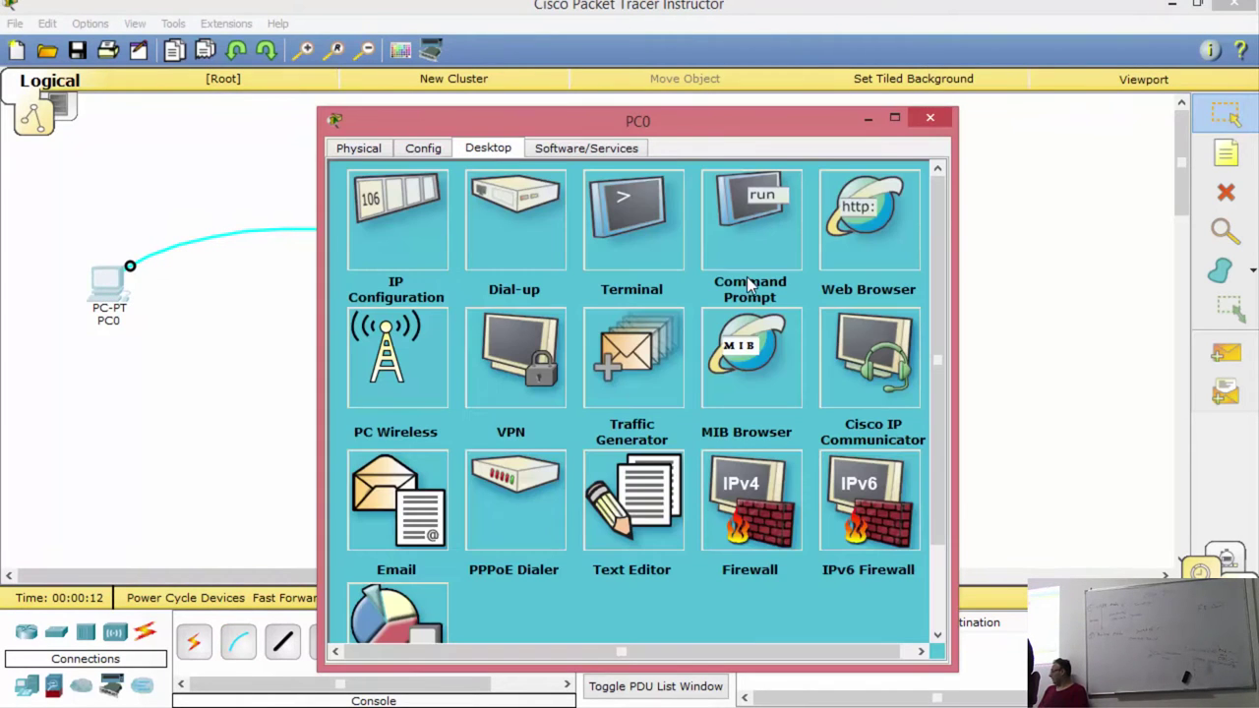
pyautogui.click(659, 246)
pyautogui.click(639, 392)
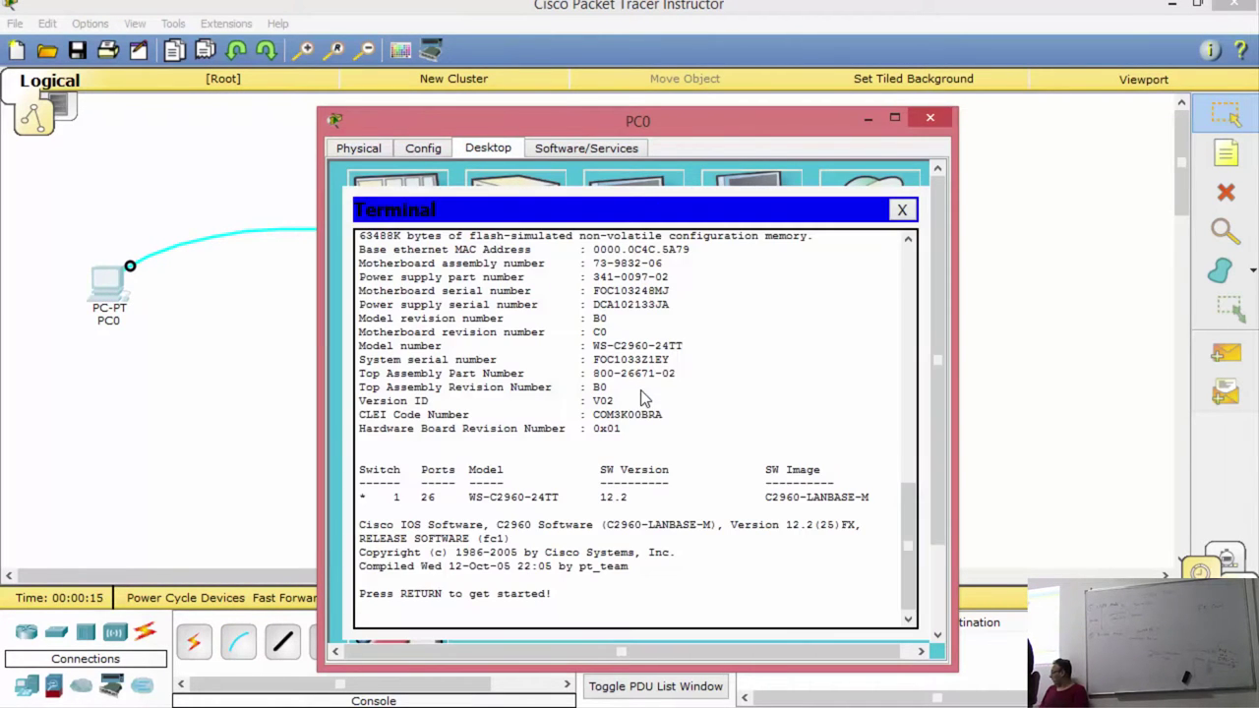
# Step: Bring up Switch0's user EXEC prompt in PC0's terminal and enter enab without running it
pyautogui.press('Return')
pyautogui.press('Return')
pyautogui.press('Return')
pyautogui.press('Return')
pyautogui.press('Return')
pyautogui.press('Return')
pyautogui.press('Return')
pyautogui.press('Return')
pyautogui.press('Return')
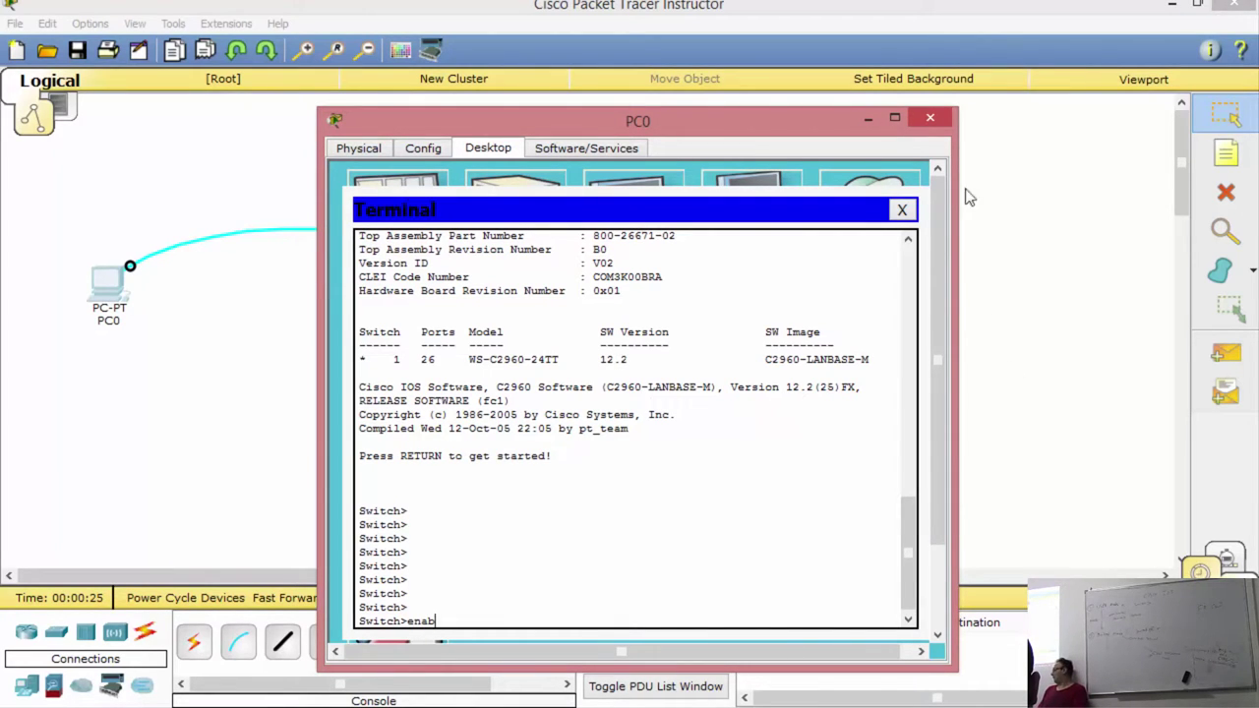
# Step: Close PC0's window and open Switch0's own command line interface in a maximized window
pyautogui.click(930, 120)
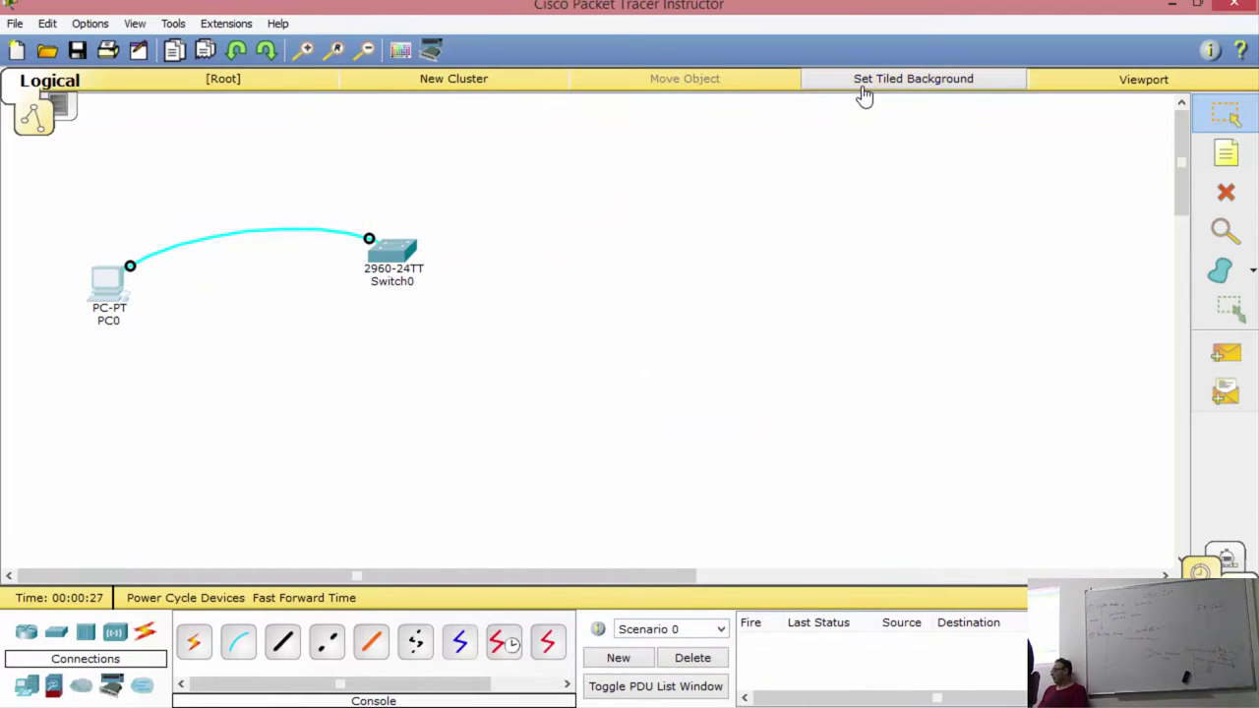
pyautogui.click(401, 260)
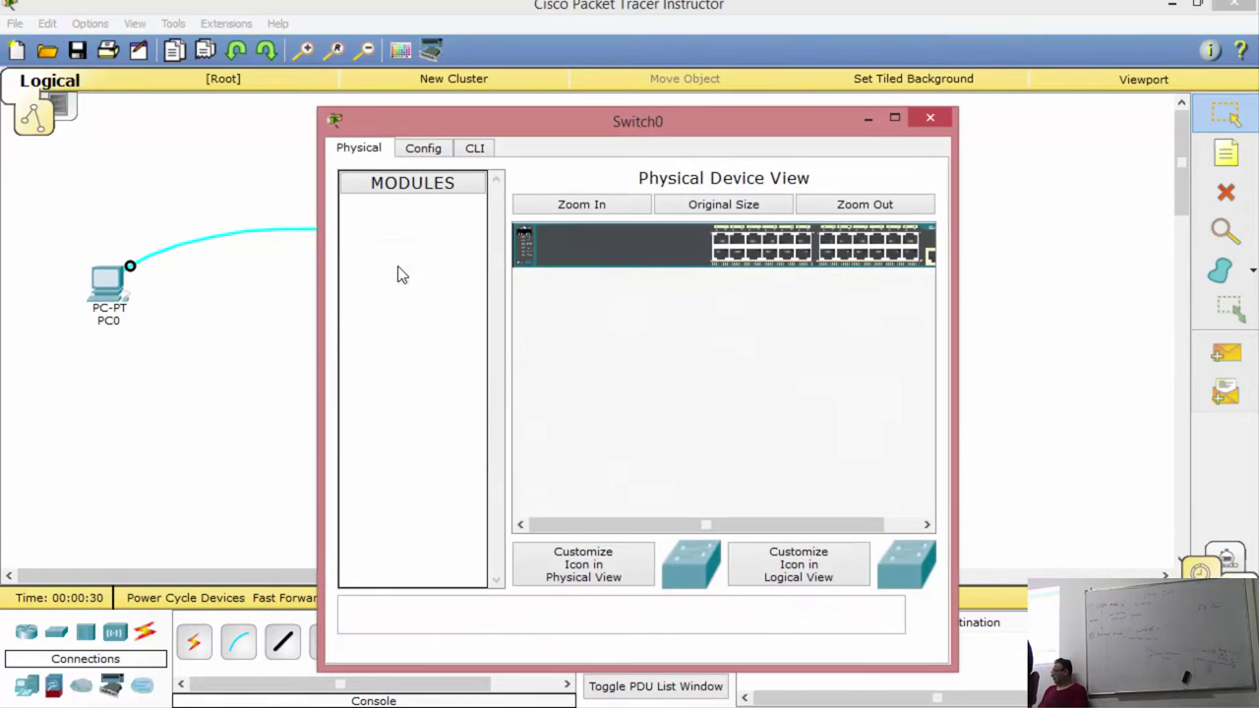
pyautogui.click(475, 149)
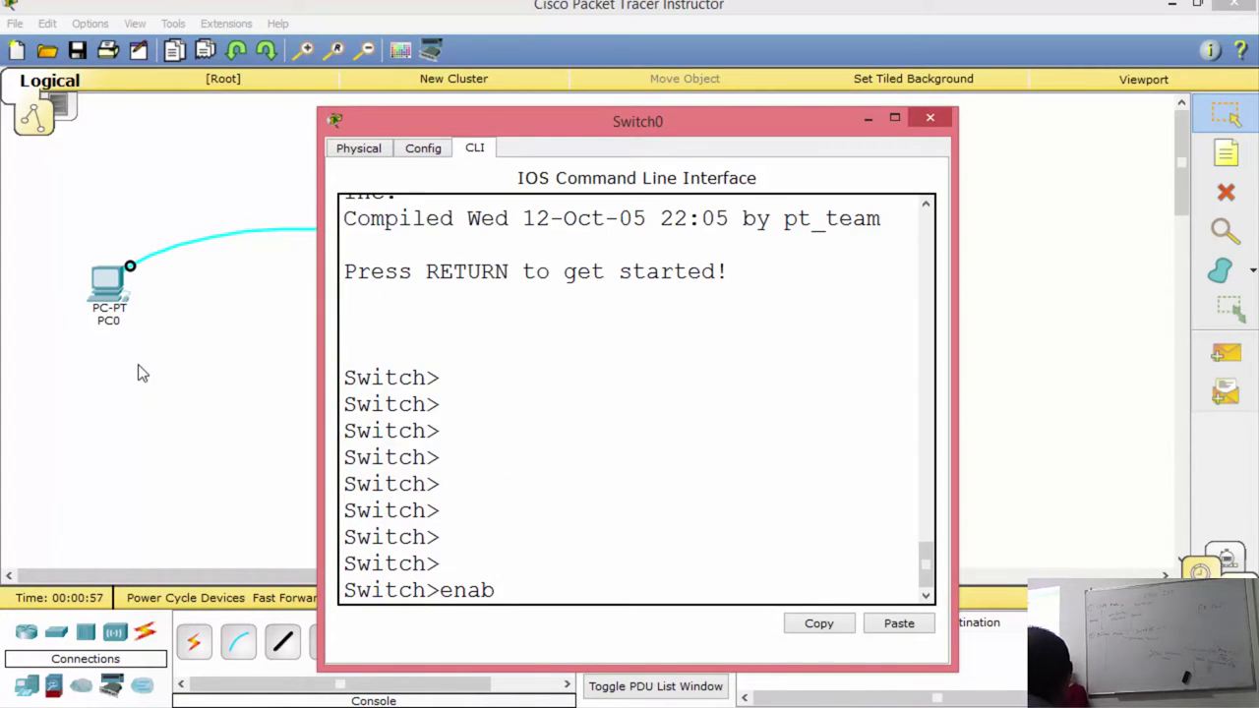
pyautogui.click(113, 268)
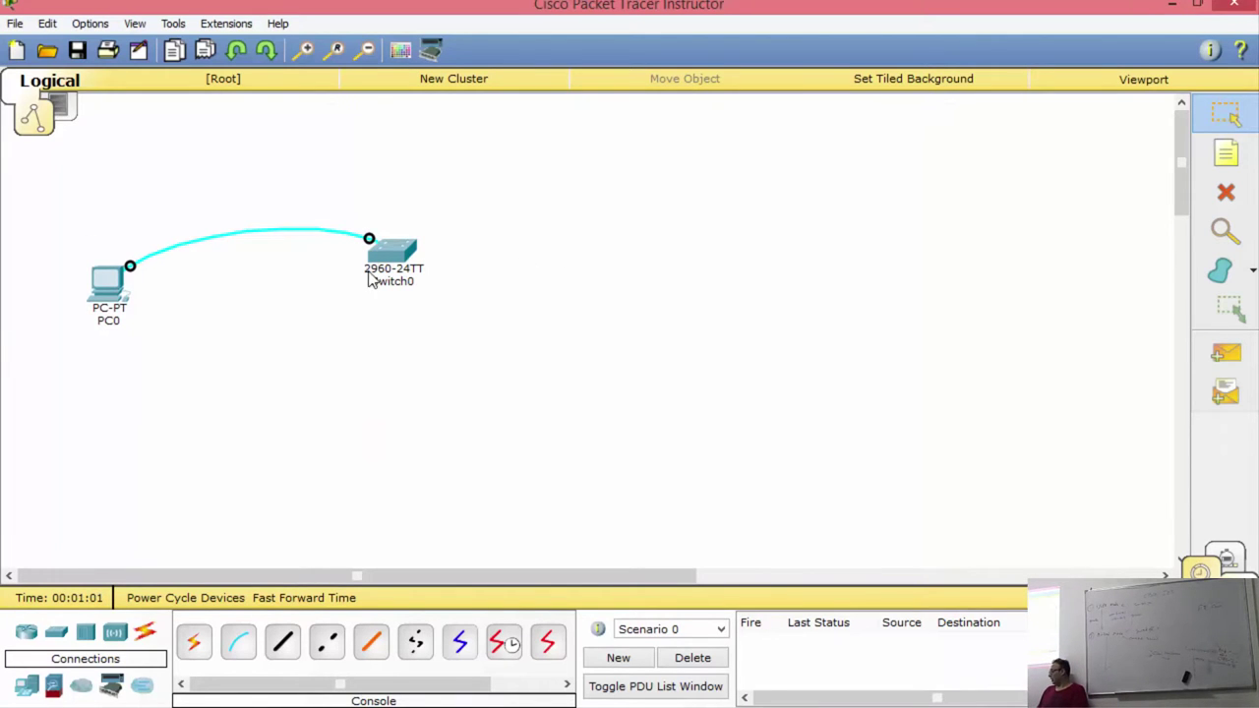
pyautogui.click(386, 263)
pyautogui.doubleClick(562, 124)
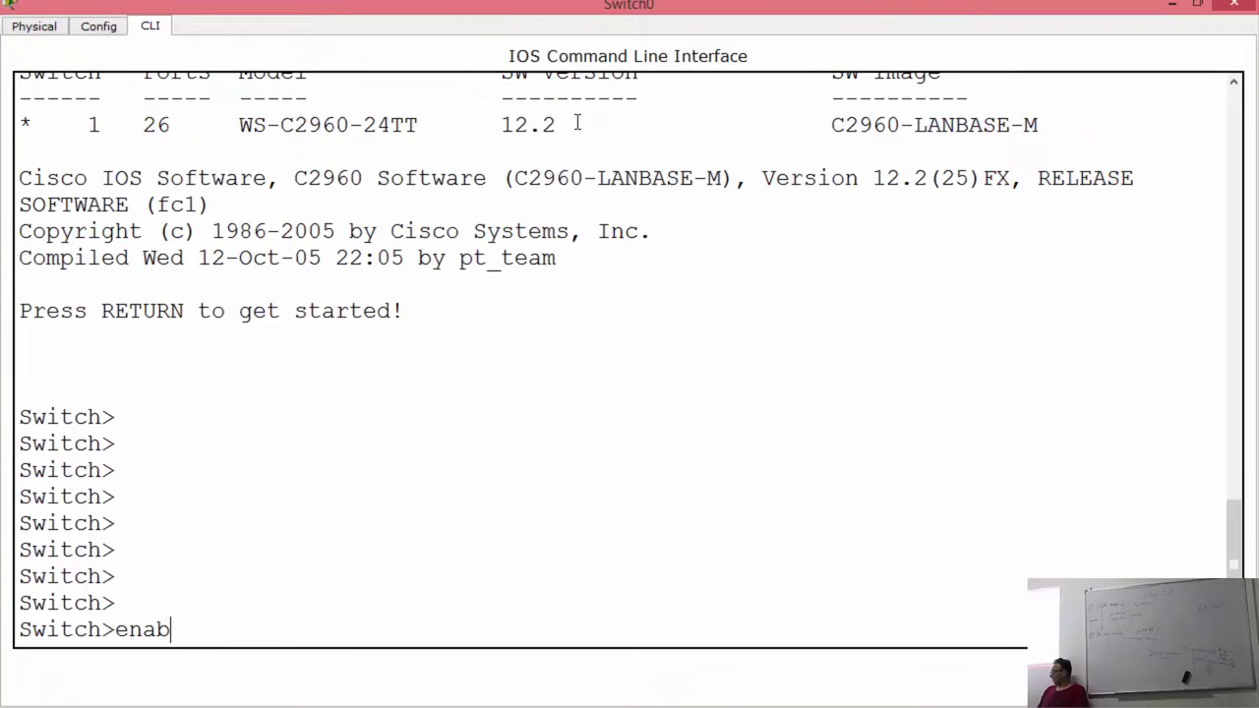
# Step: Enter privileged EXEC mode on Switch0 with the abbreviated command enab
pyautogui.write('enab')
pyautogui.press('Return')
pyautogui.press('Return')
pyautogui.press('Return')
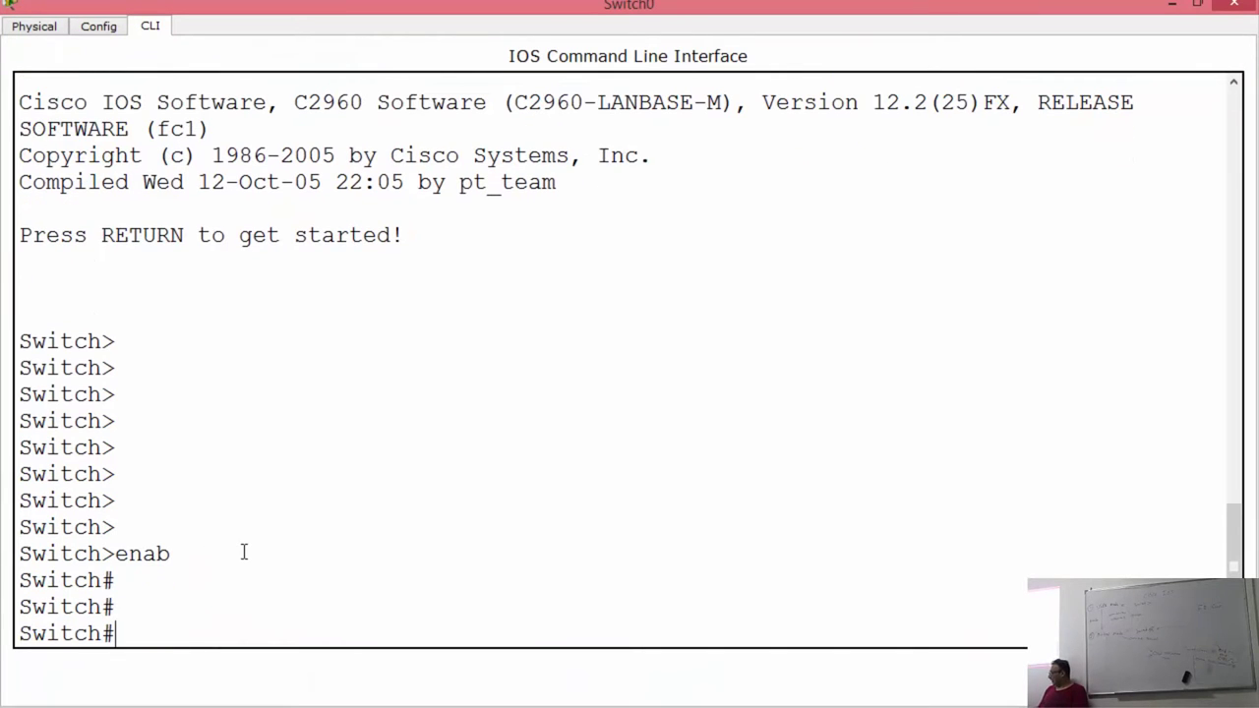
# Step: Set the CLI font size to 20 in the preferences, apply it and return to the workspace
pyautogui.hotkey('alt', 'Tab')
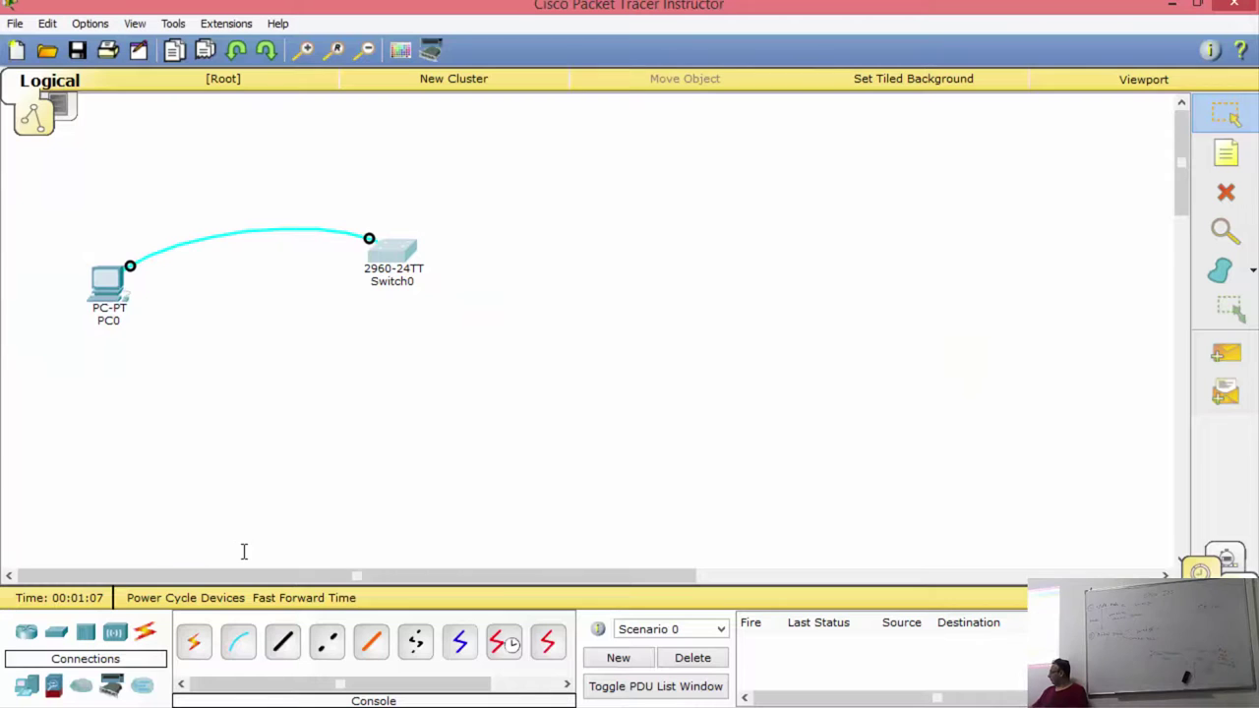
pyautogui.click(90, 23)
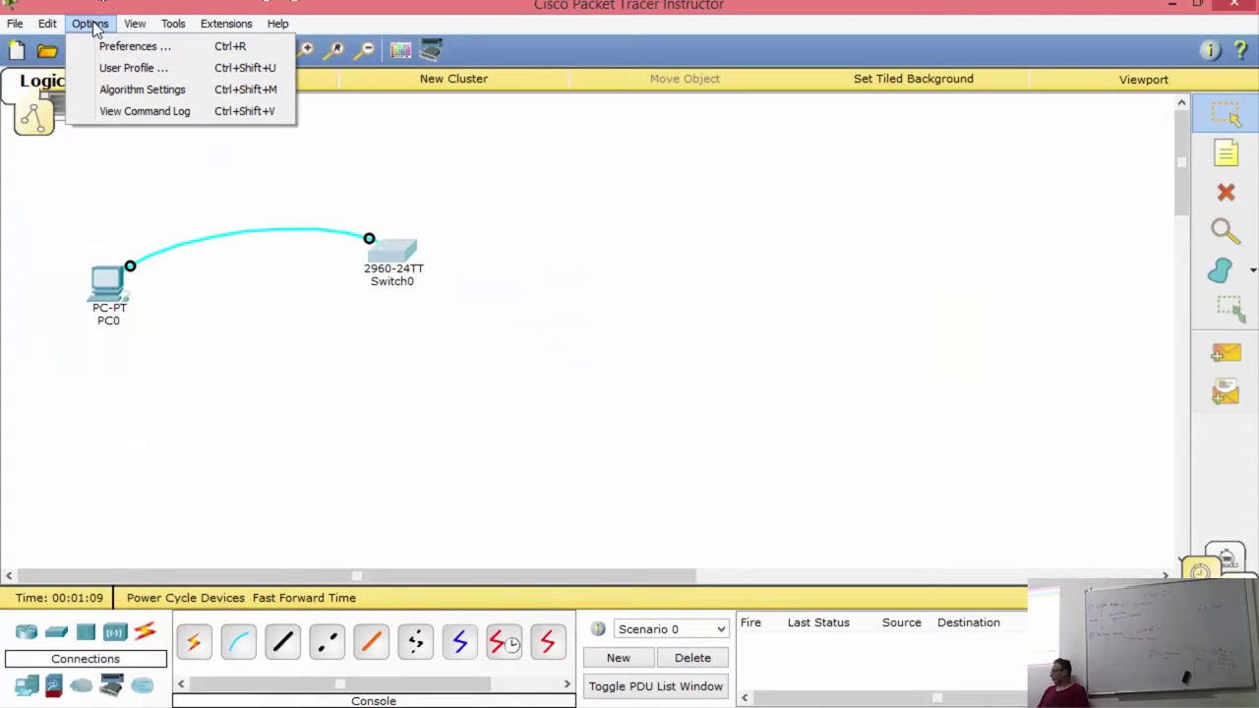
pyautogui.click(148, 46)
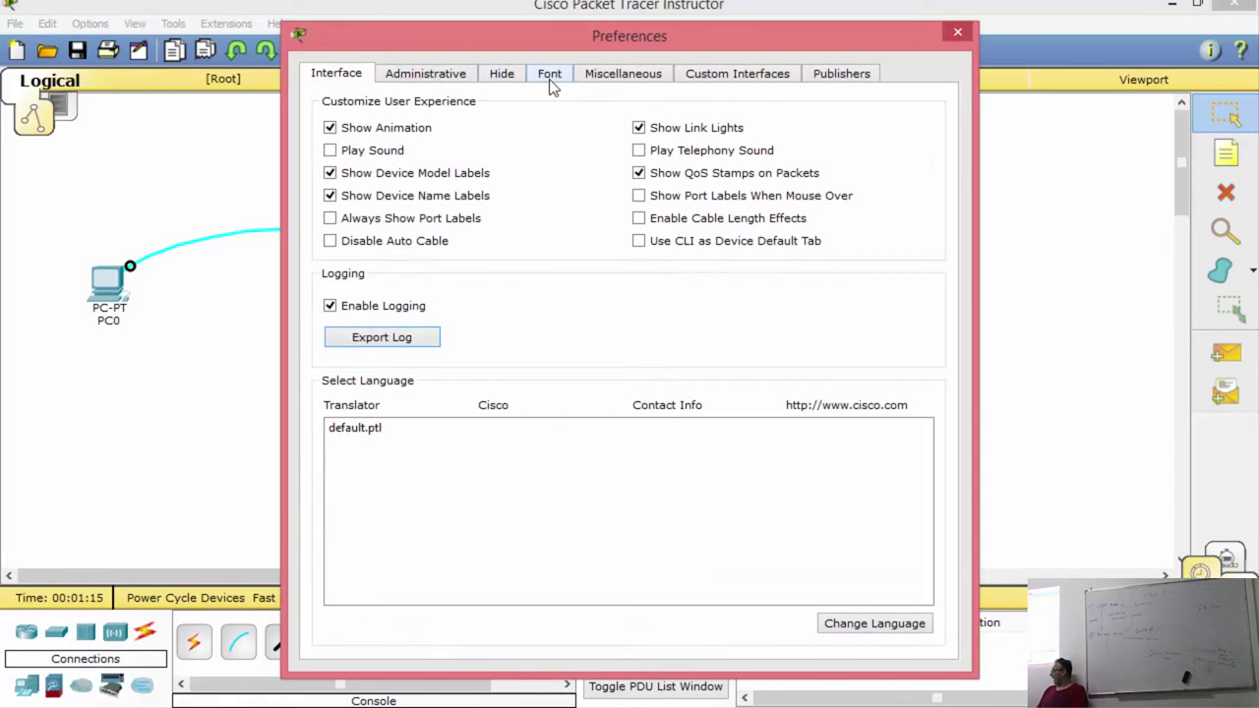
pyautogui.click(550, 79)
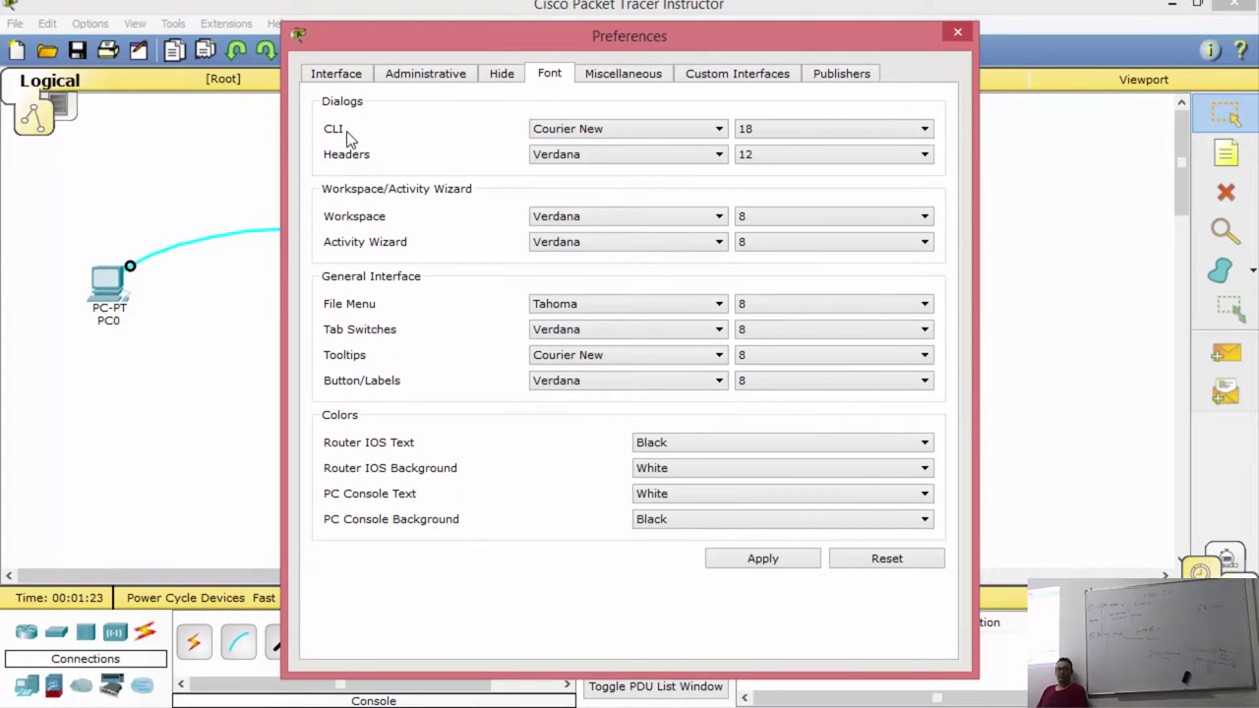
pyautogui.click(907, 138)
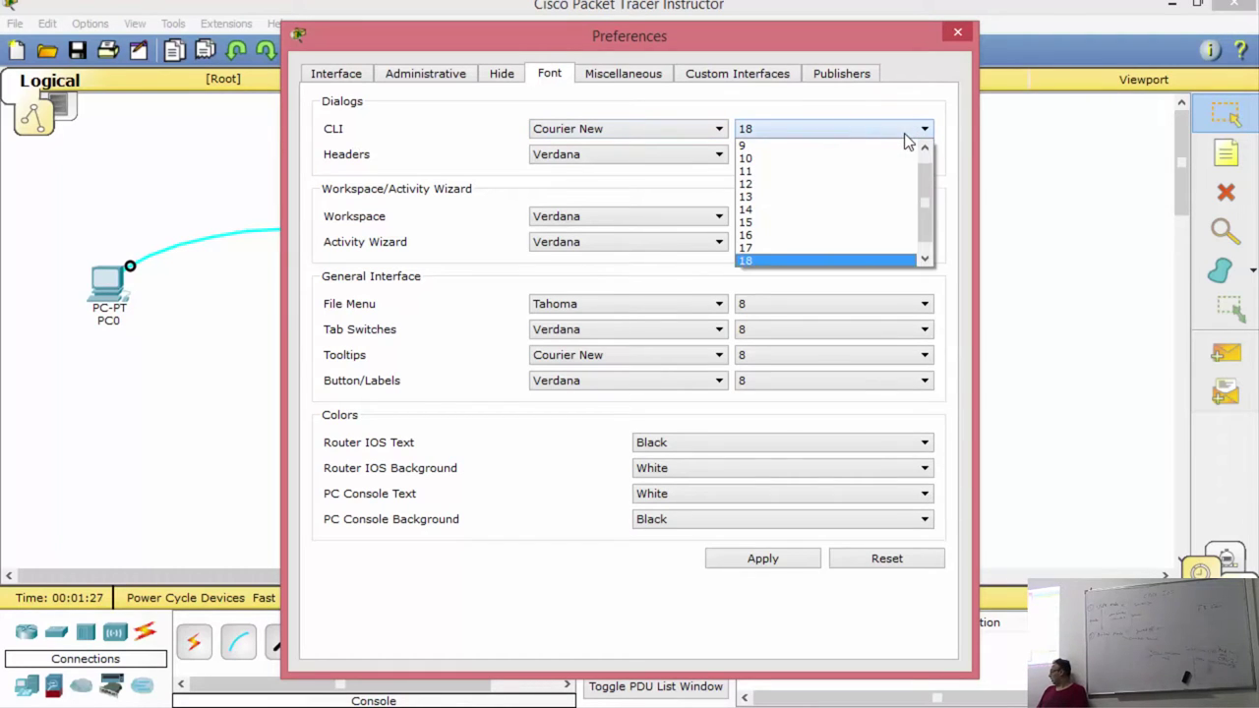
pyautogui.click(804, 261)
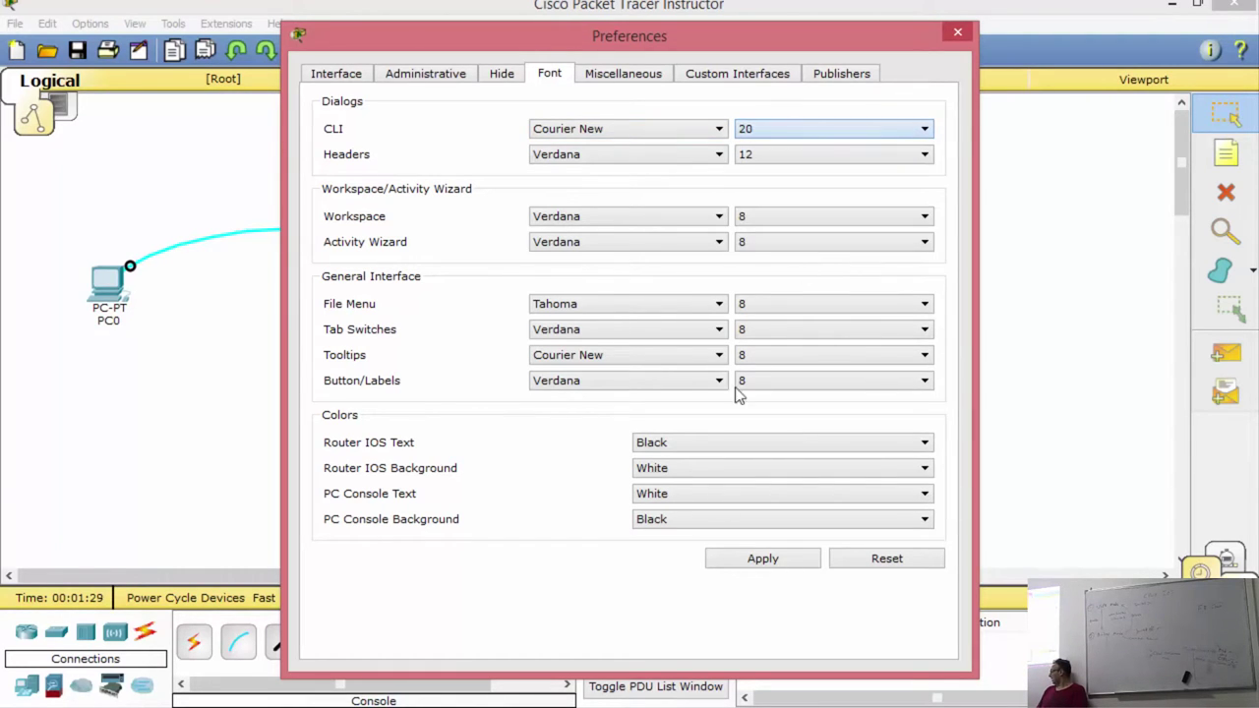
pyautogui.click(792, 558)
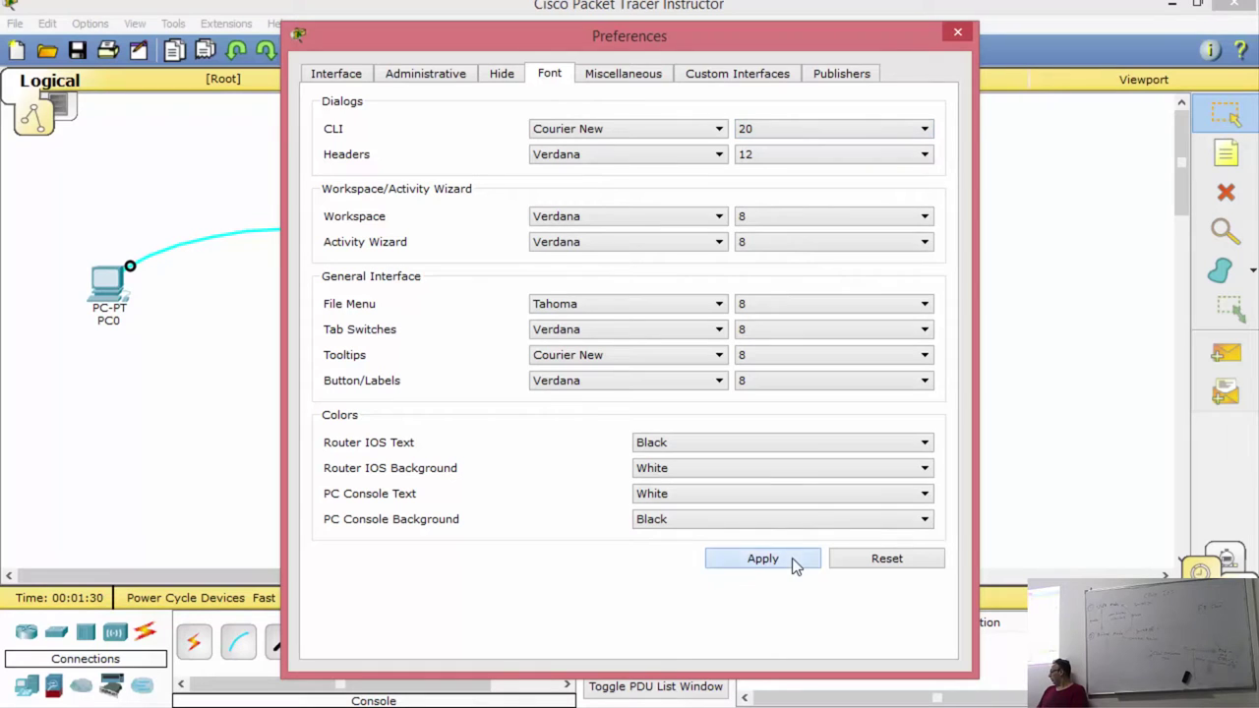
pyautogui.click(958, 33)
# Step: Reopen Switch0's command line interface maximized and produce fresh privileged EXEC prompts
pyautogui.click(405, 256)
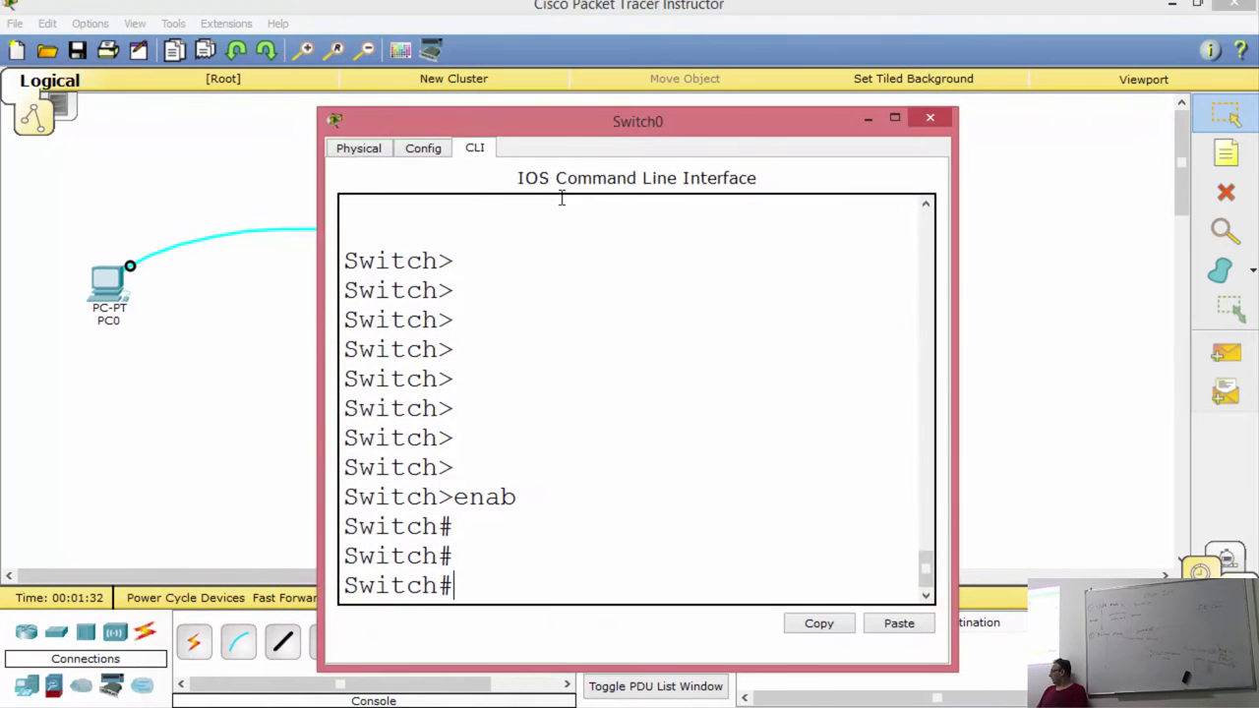
pyautogui.doubleClick(586, 122)
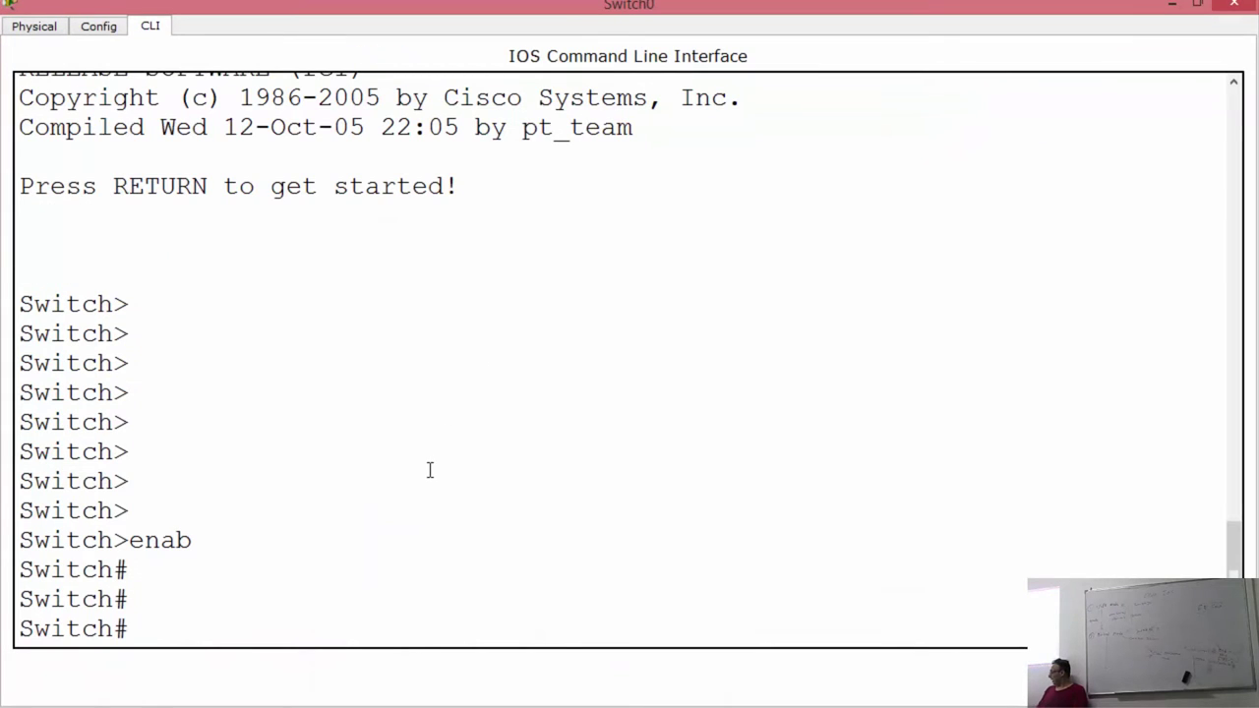
pyautogui.press('Return')
pyautogui.press('Return')
pyautogui.press('Return')
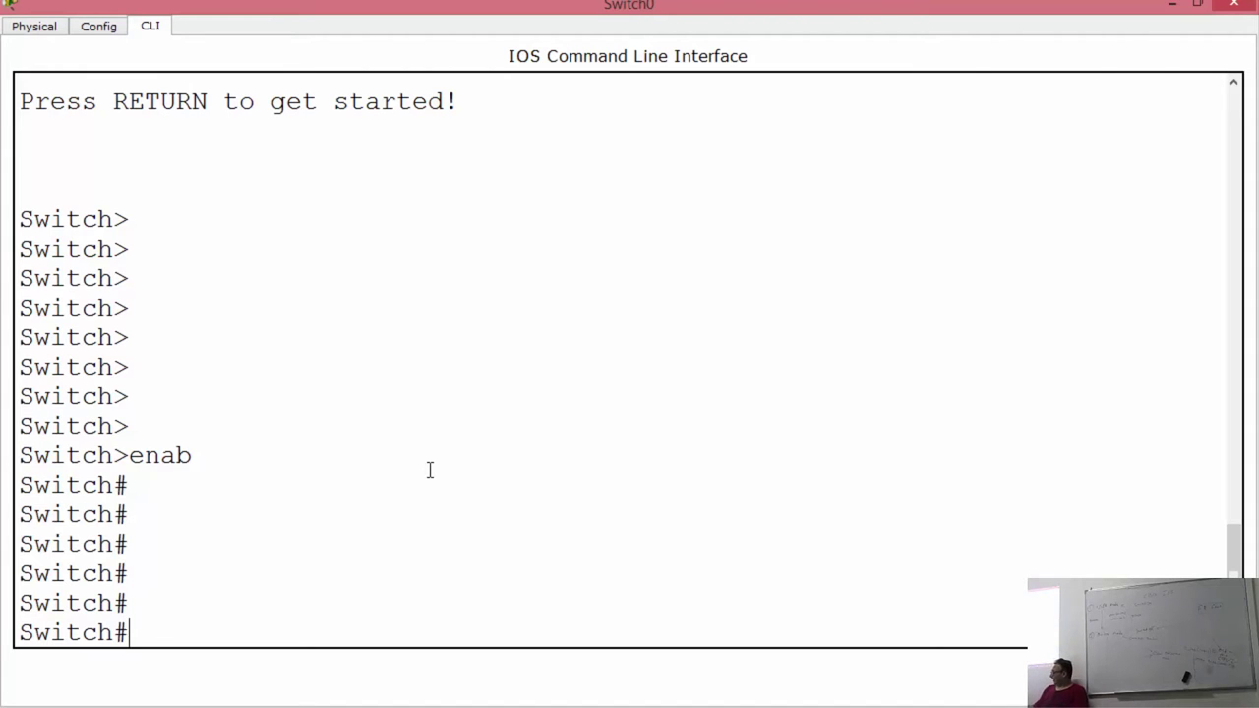
# Step: Query IOS help for the privileged EXEC commands starting with c and with cl
pyautogui.write('c')
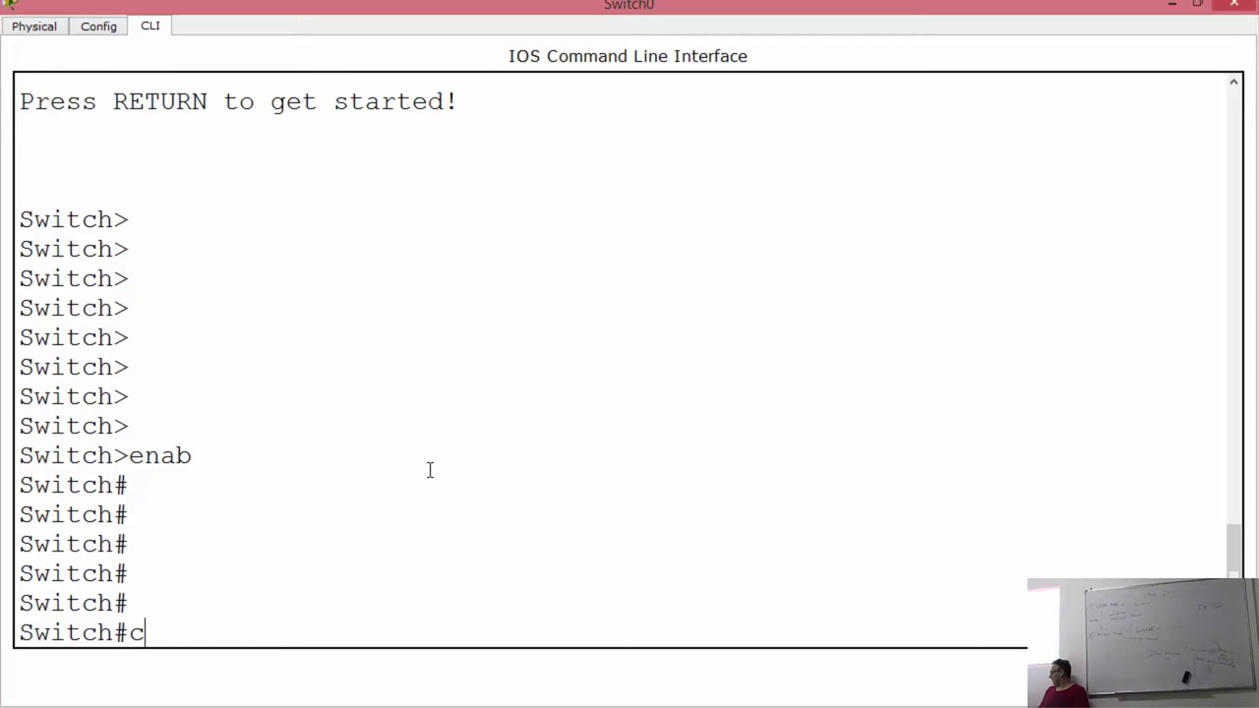
pyautogui.write('?')
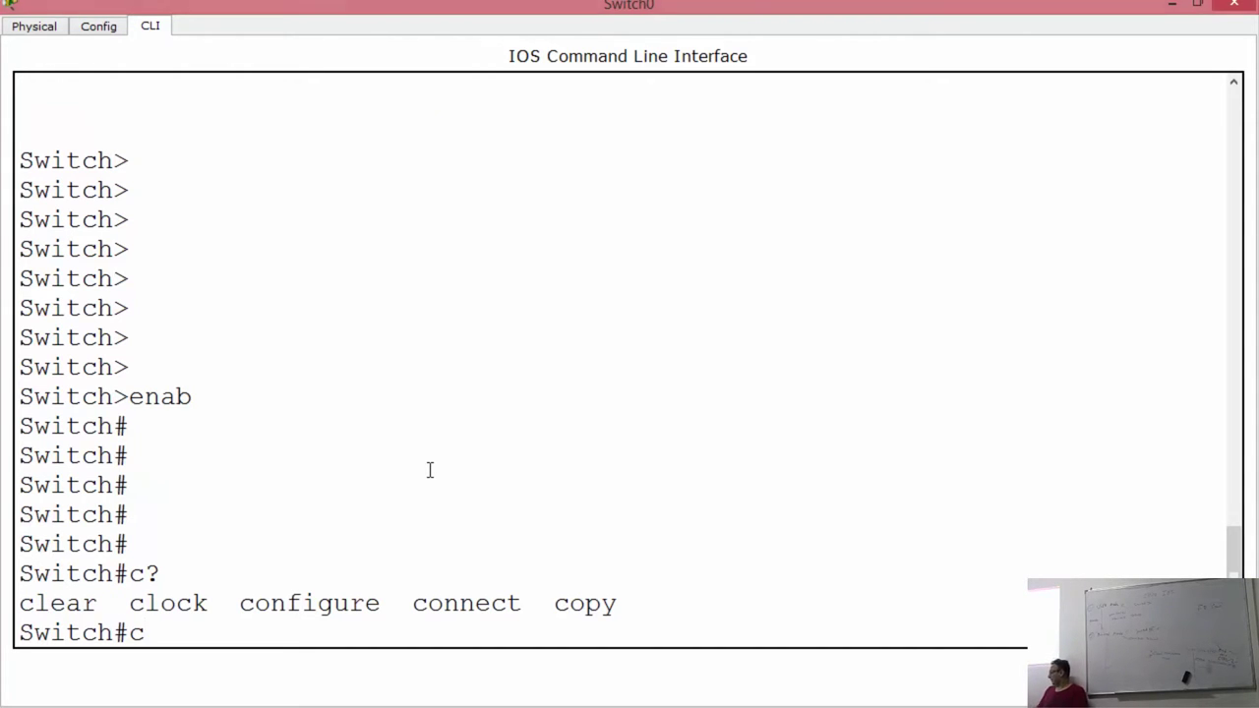
pyautogui.write('l?')
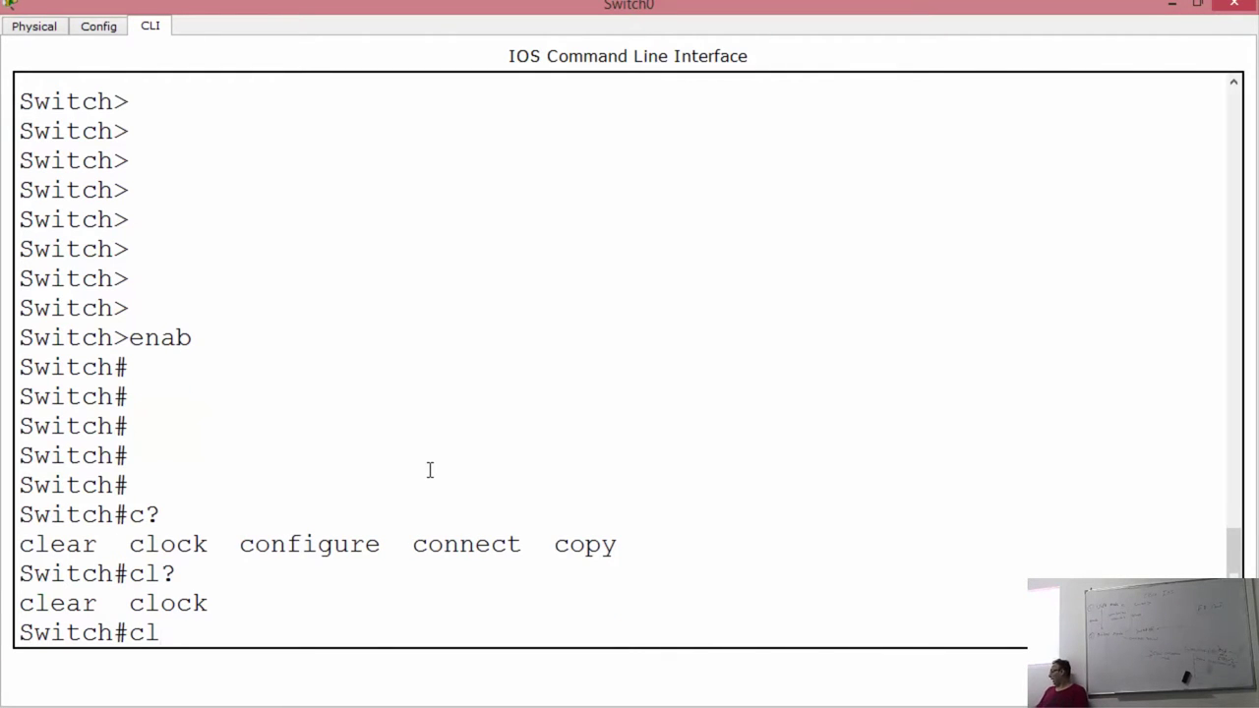
# Step: Autocomplete clo to clock, run it without arguments, and query its options with clock ?
pyautogui.write('o')
pyautogui.press('Tab')
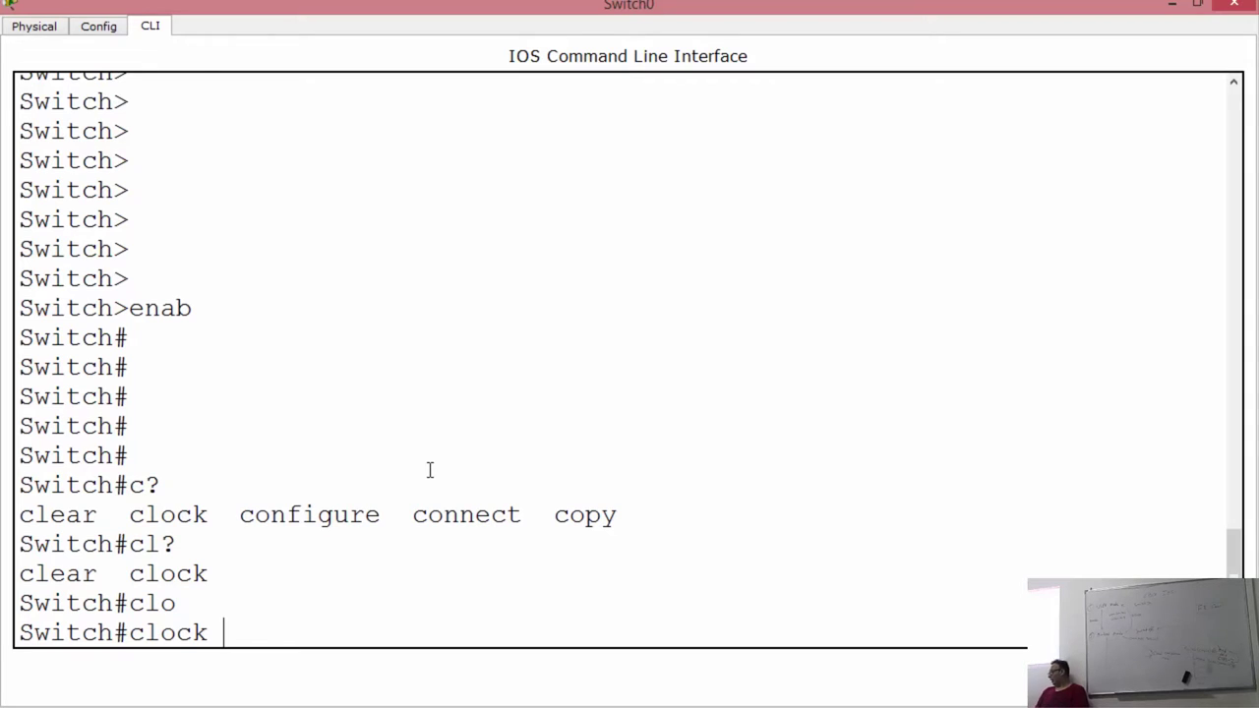
pyautogui.press('Return')
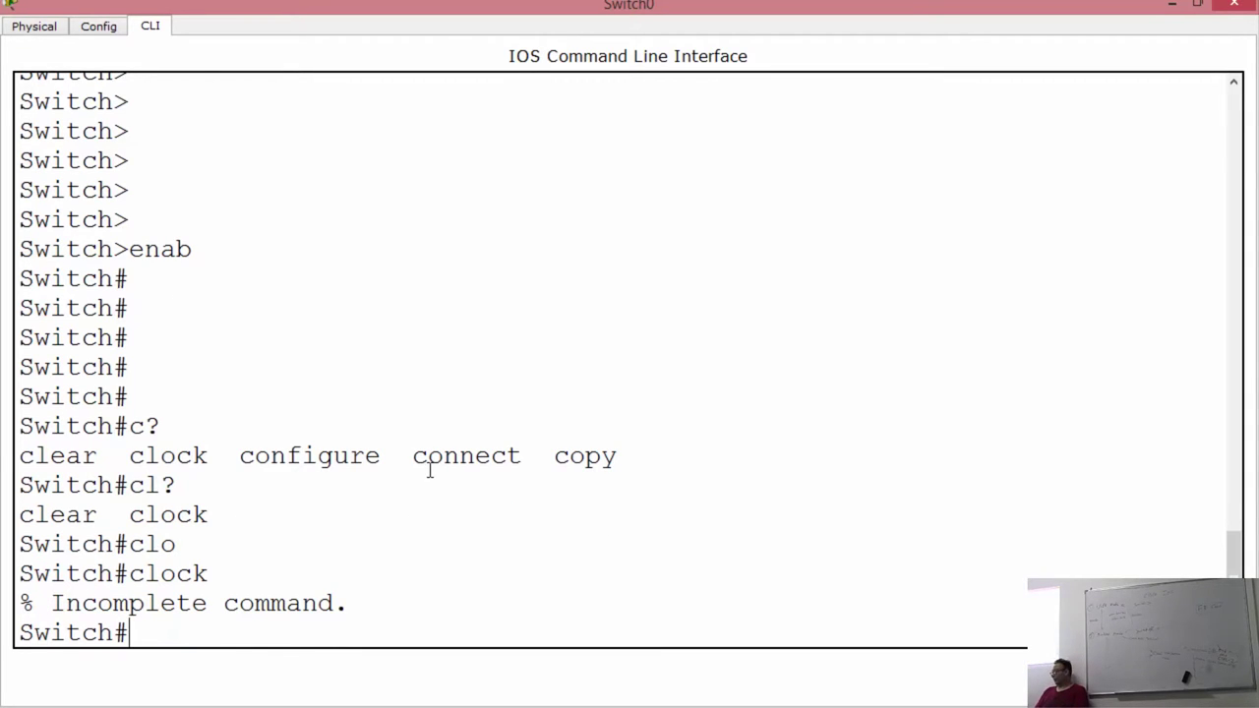
pyautogui.write('clock ')
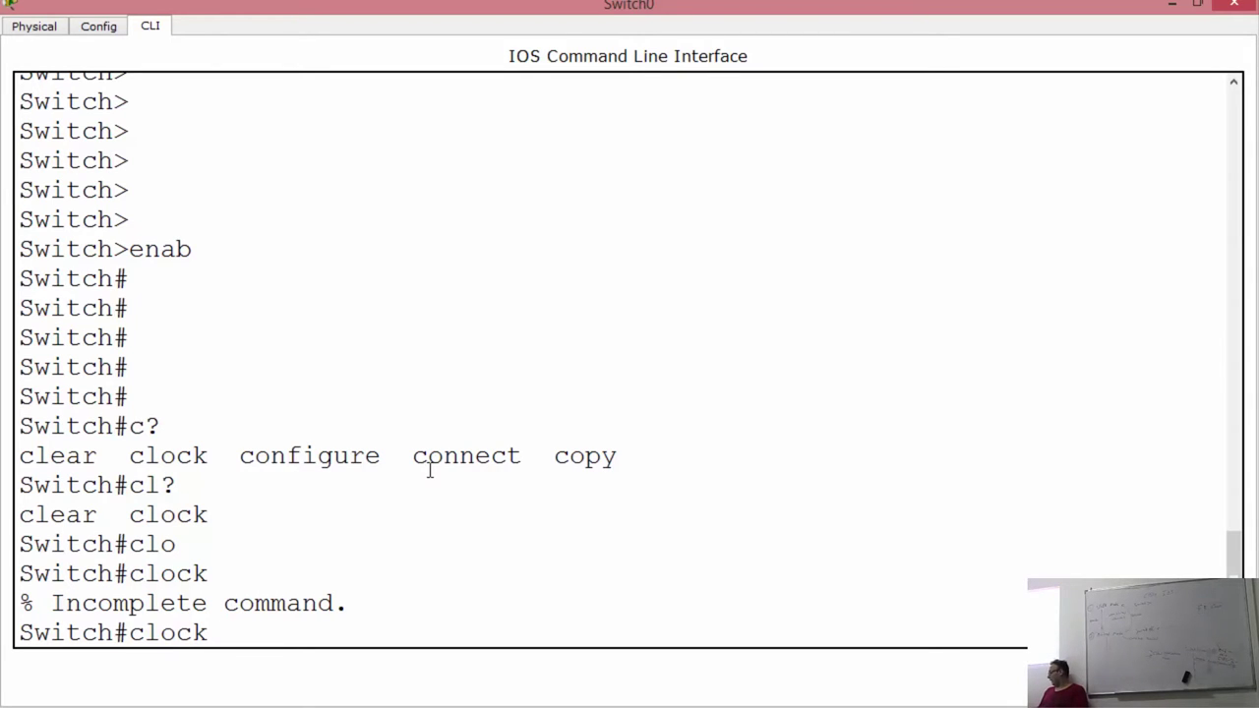
pyautogui.write('?')
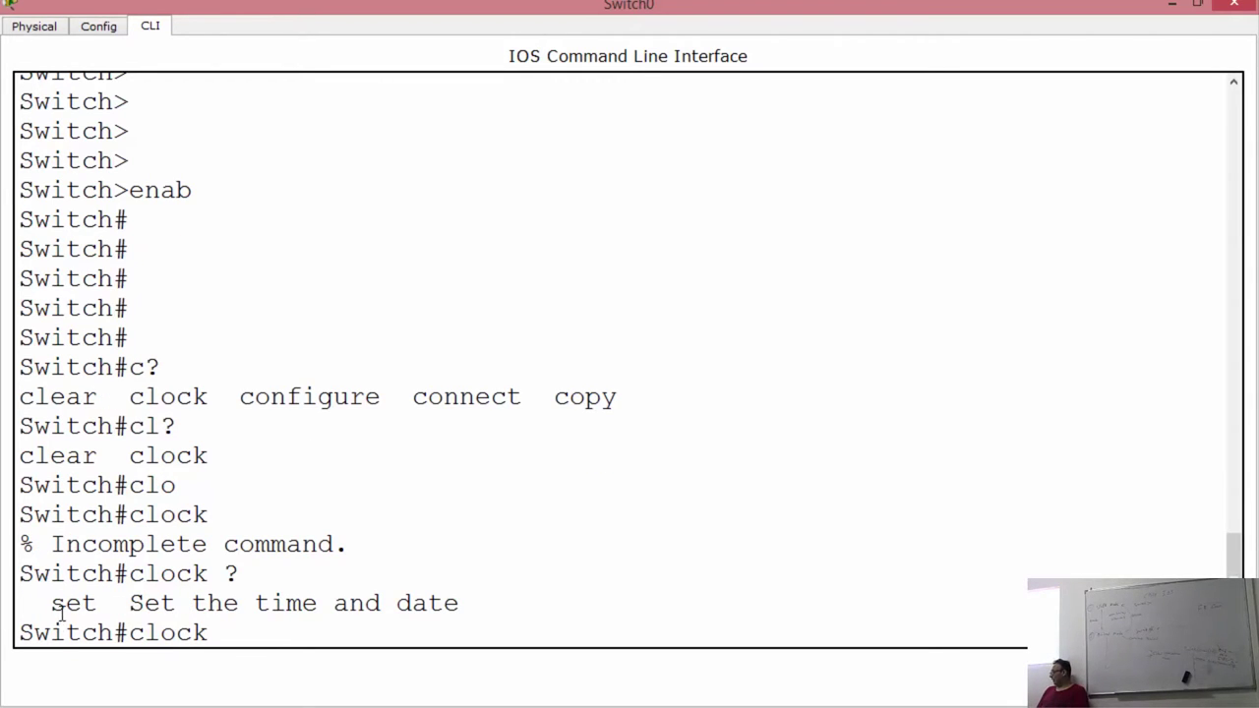
# Step: Run clock set without arguments, recall it, and query its next argument with clock set ?
pyautogui.write('s')
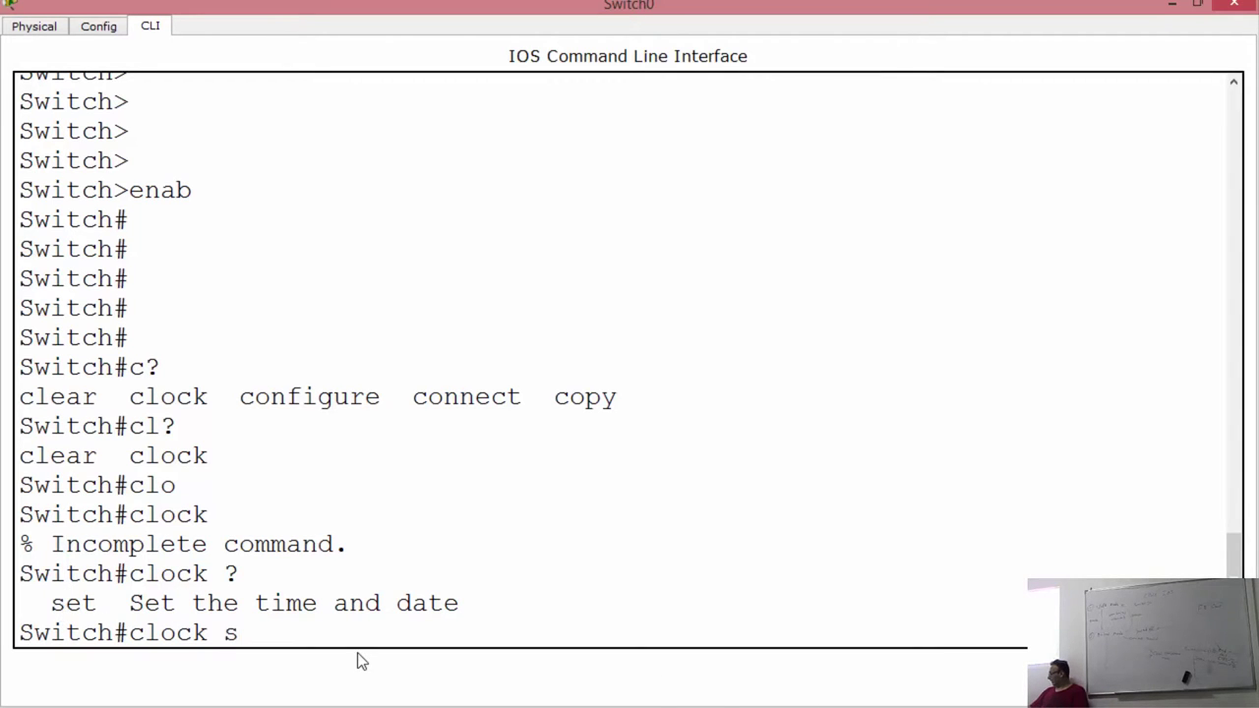
pyautogui.write('et')
pyautogui.press('Return')
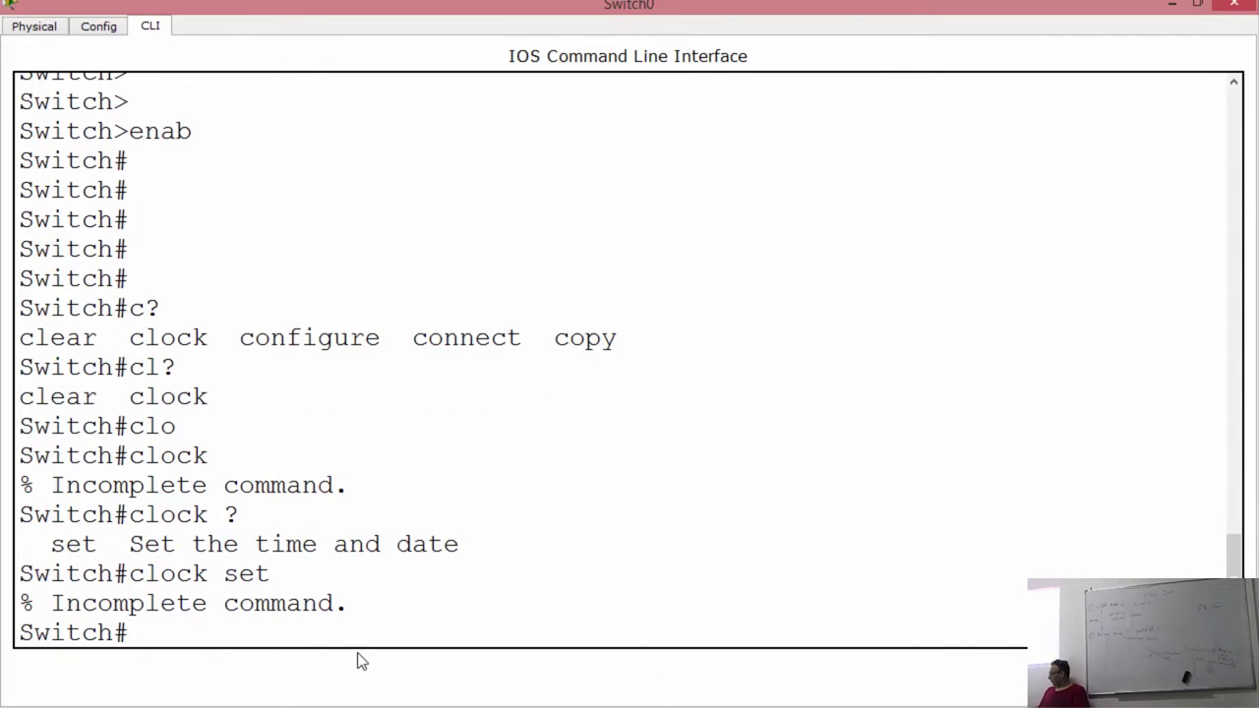
pyautogui.press('Up')
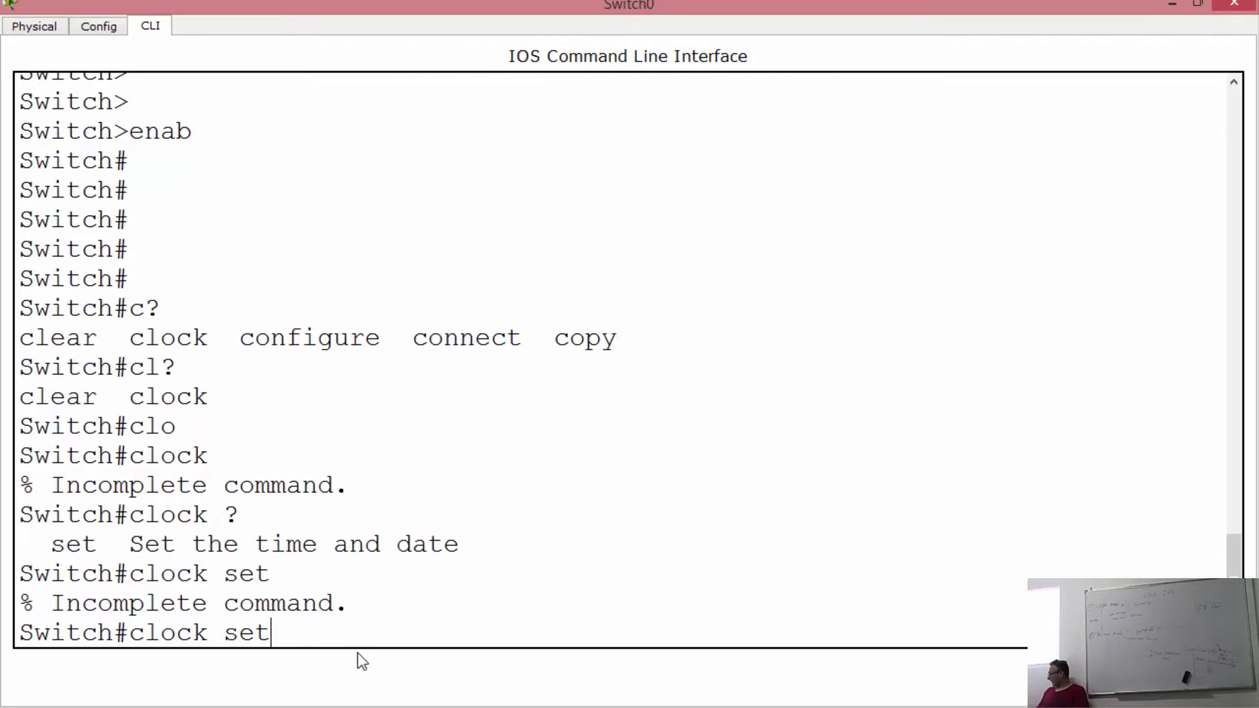
pyautogui.write('?')
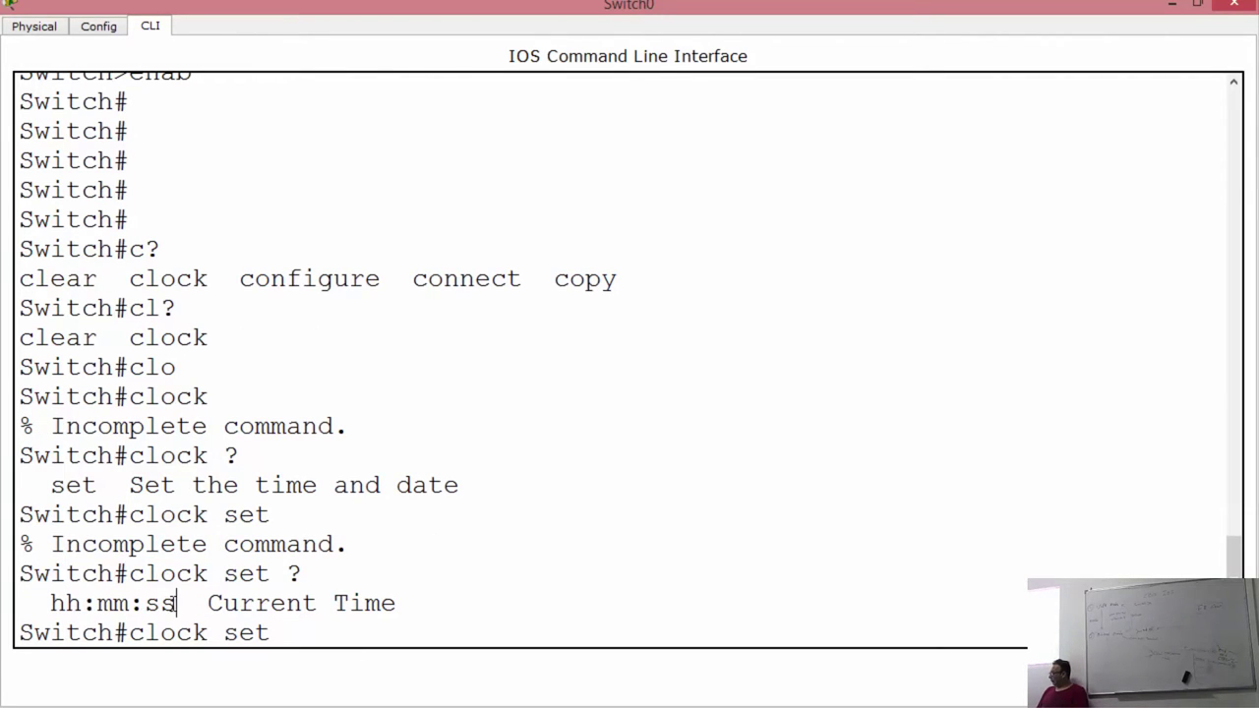
# Step: Run clock set 18:56:00 without a date, recall it, and query its next argument with clock set 18:56:00 ?
pyautogui.moveTo(175, 602); pyautogui.dragTo(35, 603)
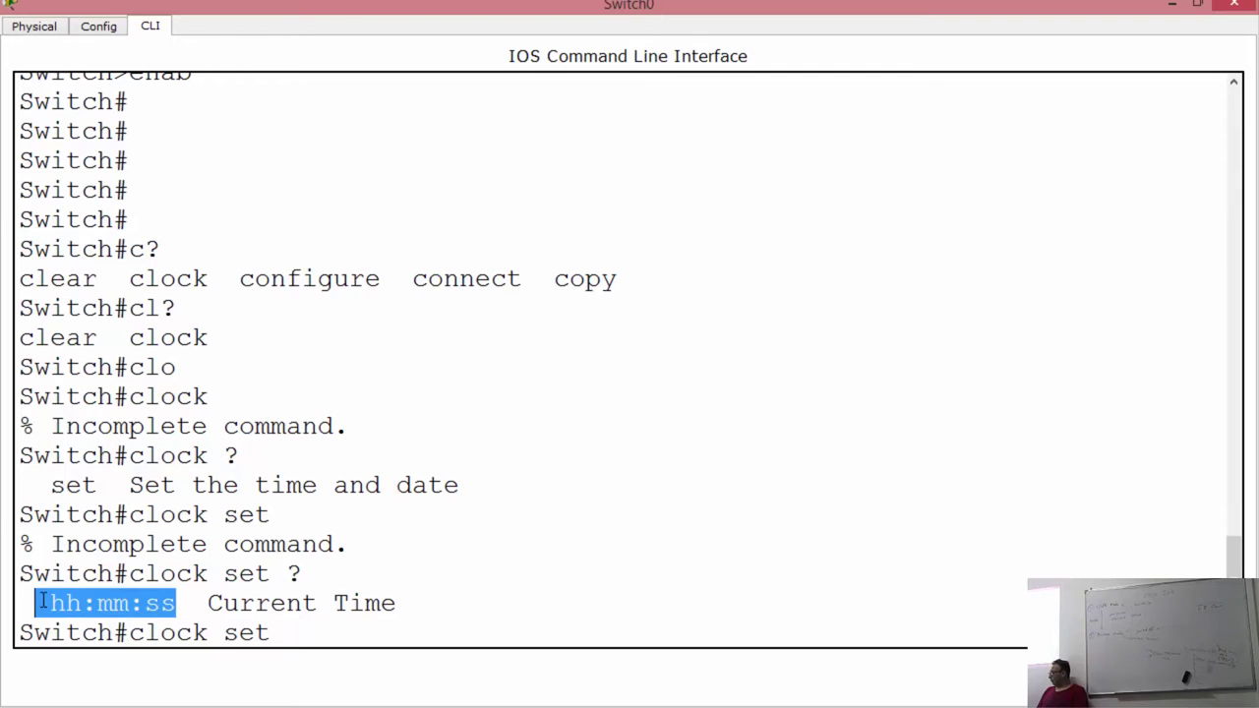
pyautogui.click(272, 634)
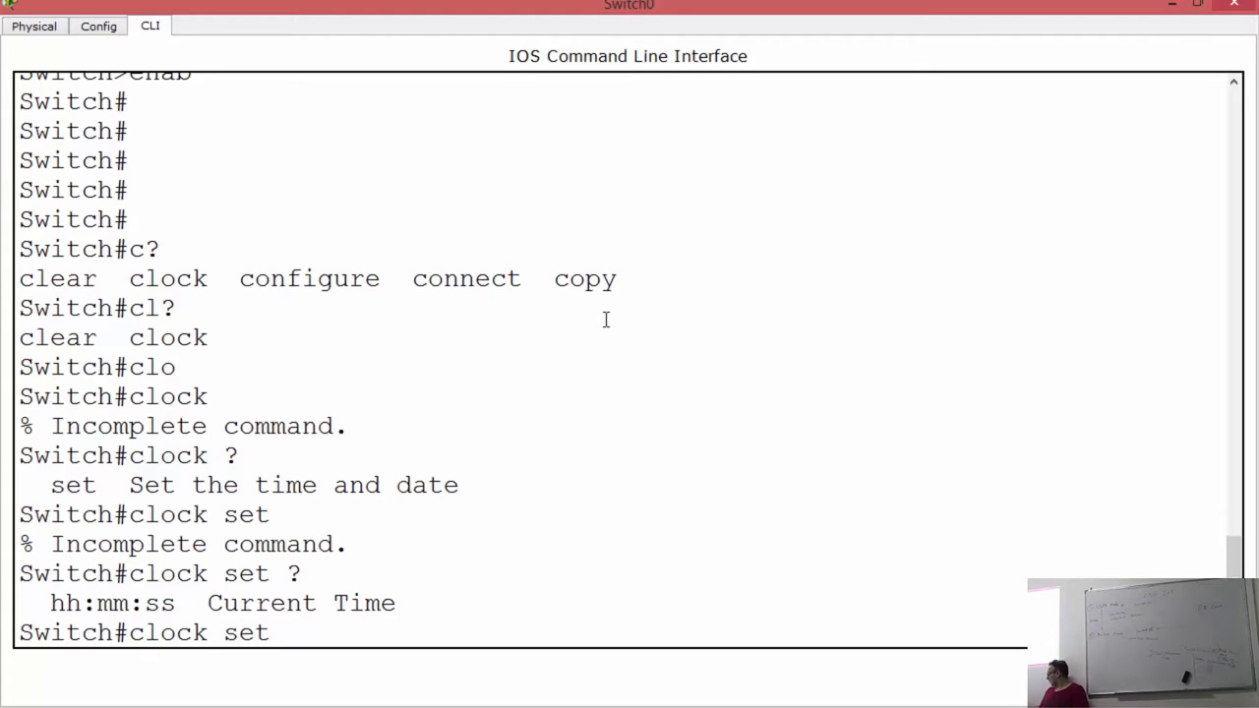
pyautogui.write('18:56:')
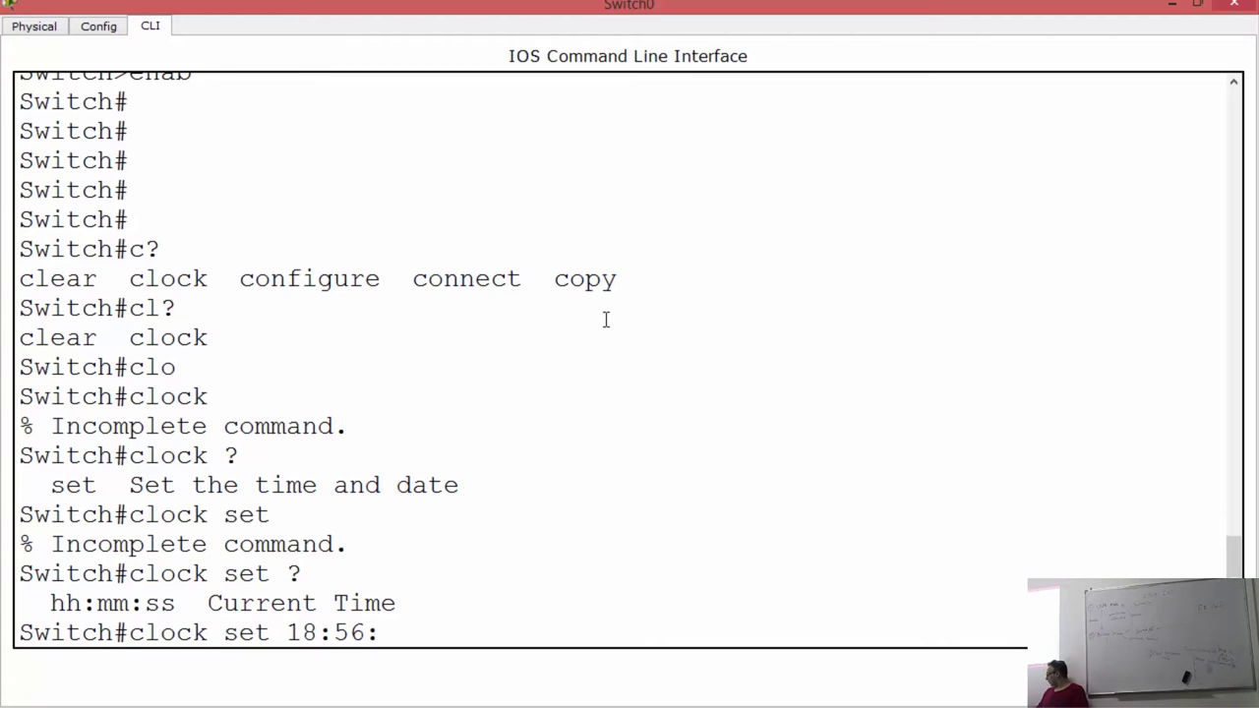
pyautogui.write('00')
pyautogui.press('Return')
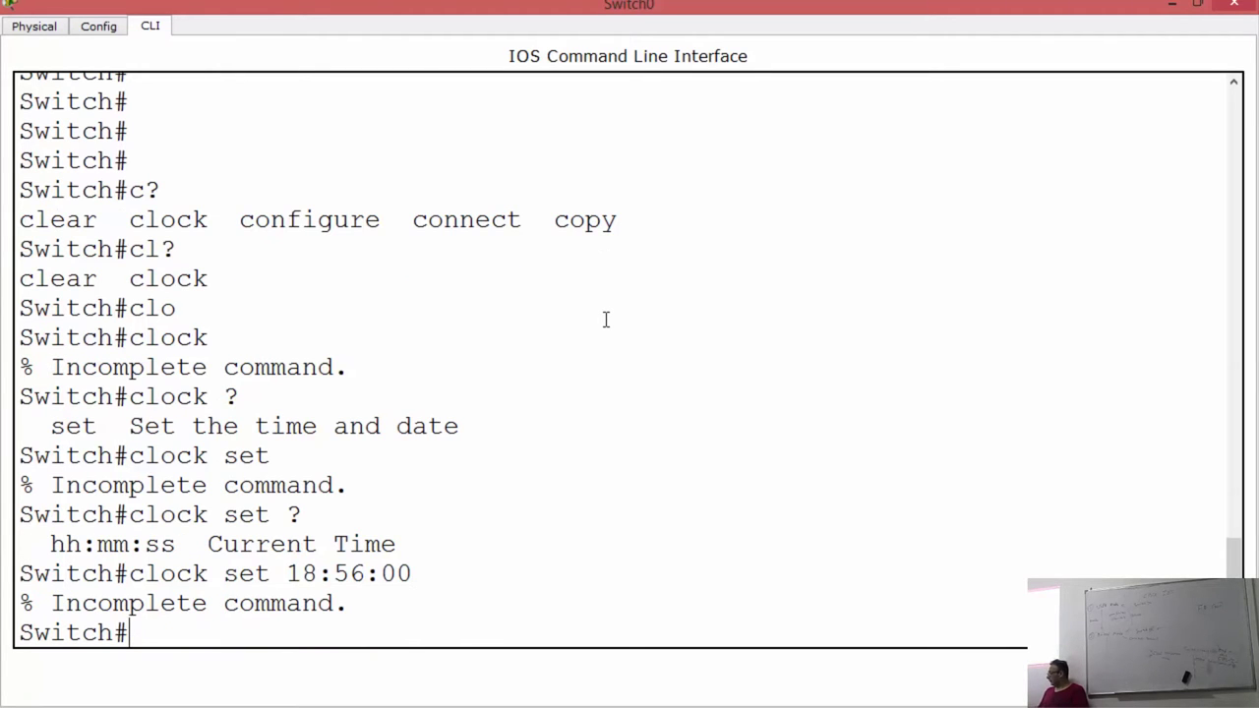
pyautogui.press('Up')
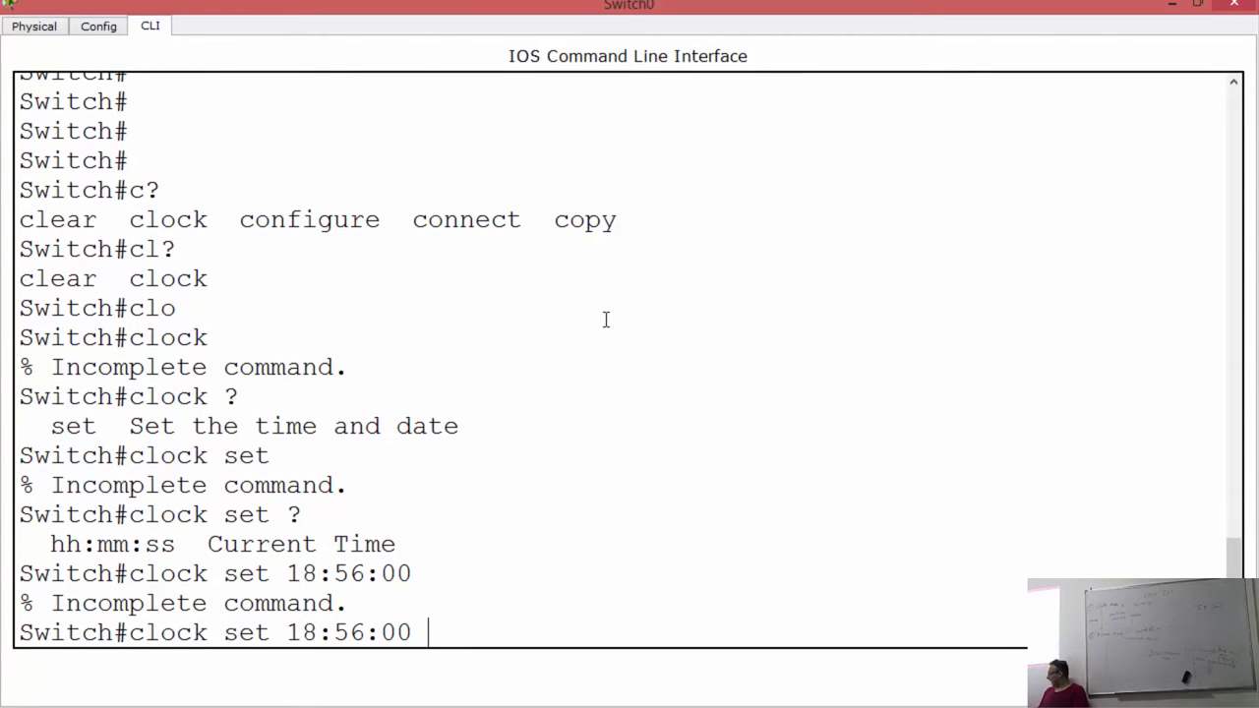
pyautogui.write('?')
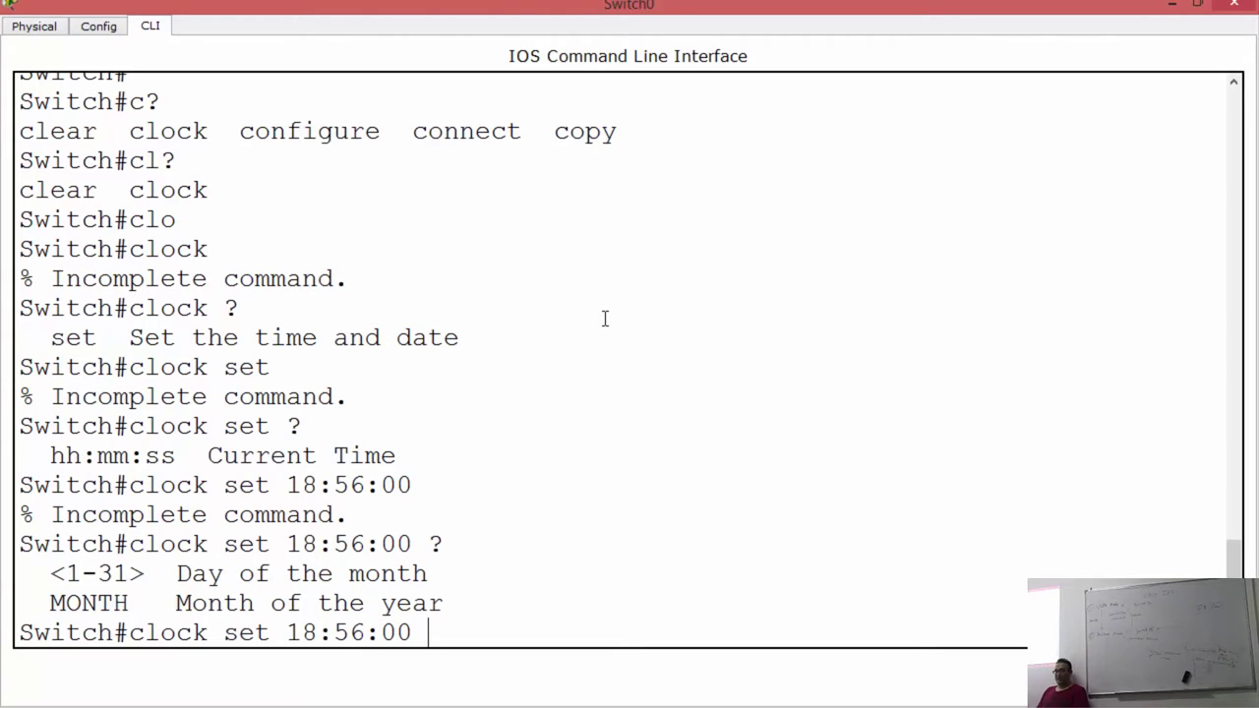